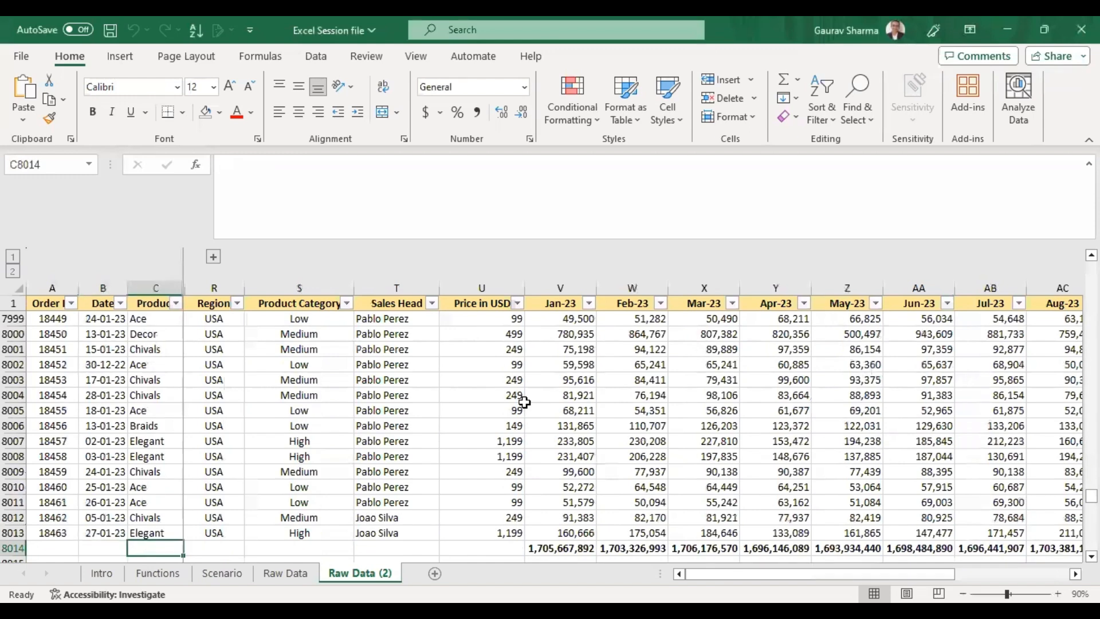
pyautogui.press('Right')
pyautogui.press('Right')
pyautogui.press('Right')
pyautogui.hotkey('ctrl', 'Right')
# Insert a PivotTable from the Raw Data (2) table range on a new worksheet.
pyautogui.hotkey('ctrl', 'Up')
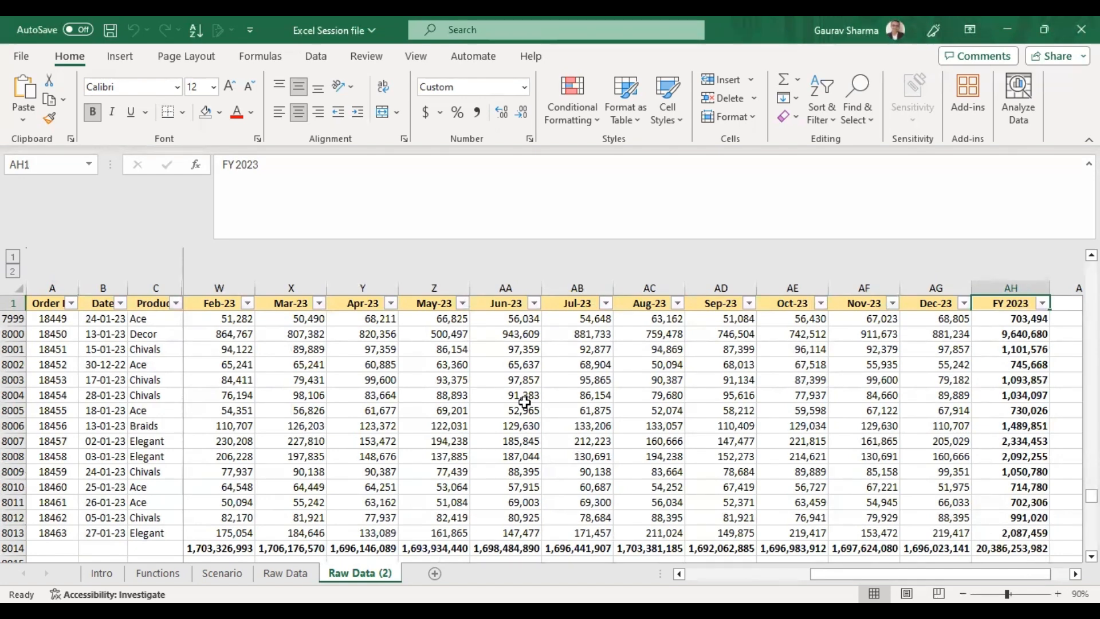
pyautogui.hotkey('ctrl', 'Left')
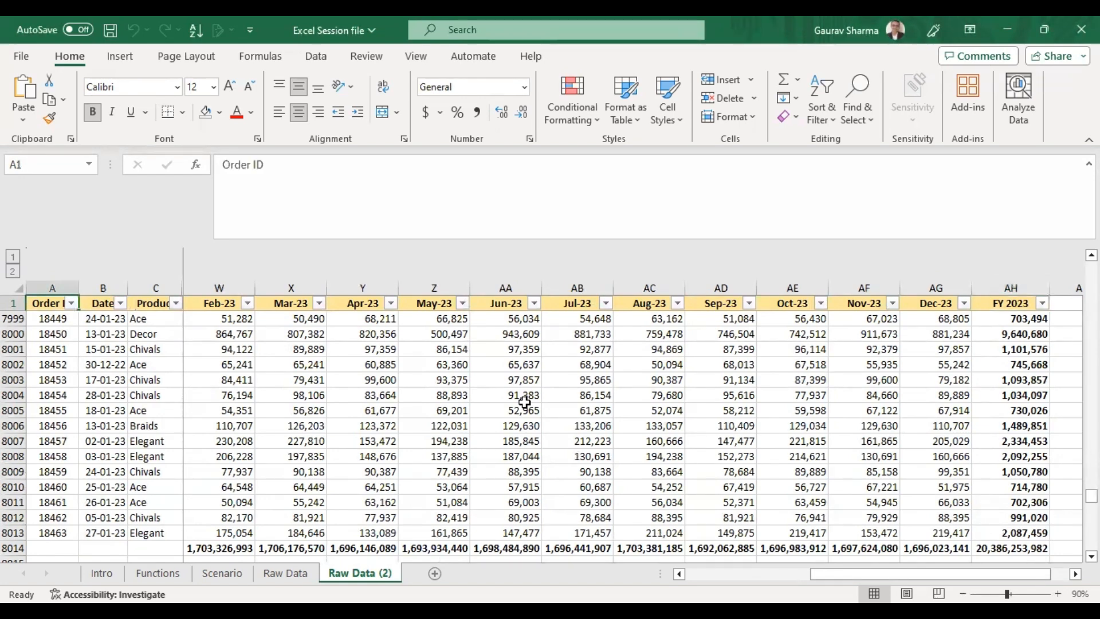
pyautogui.hotkey('ctrl', 'Up')
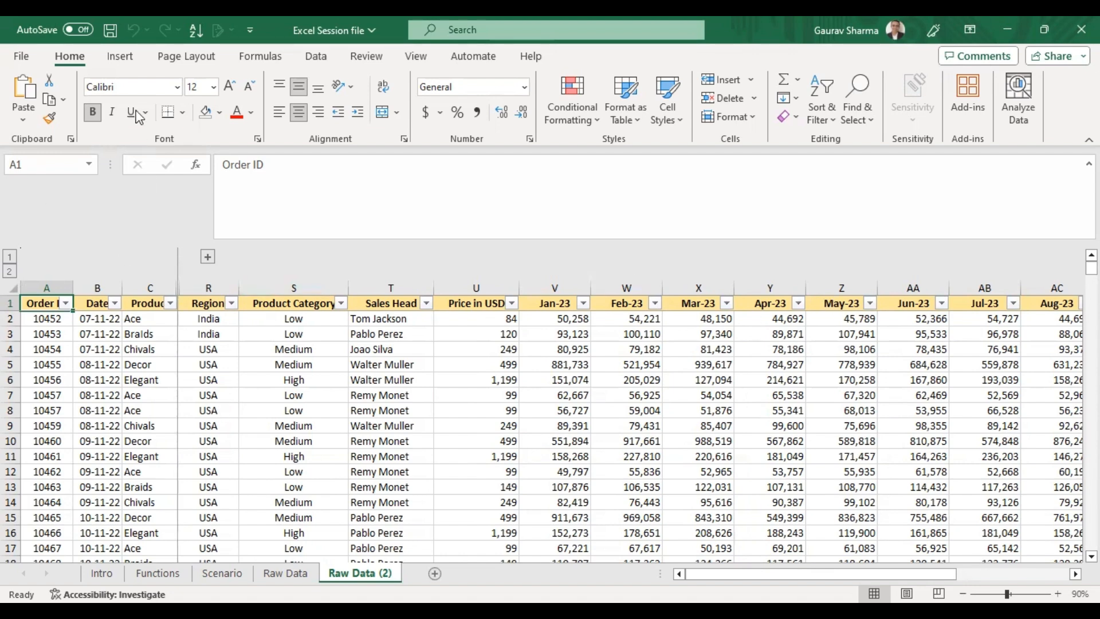
pyautogui.click(120, 55)
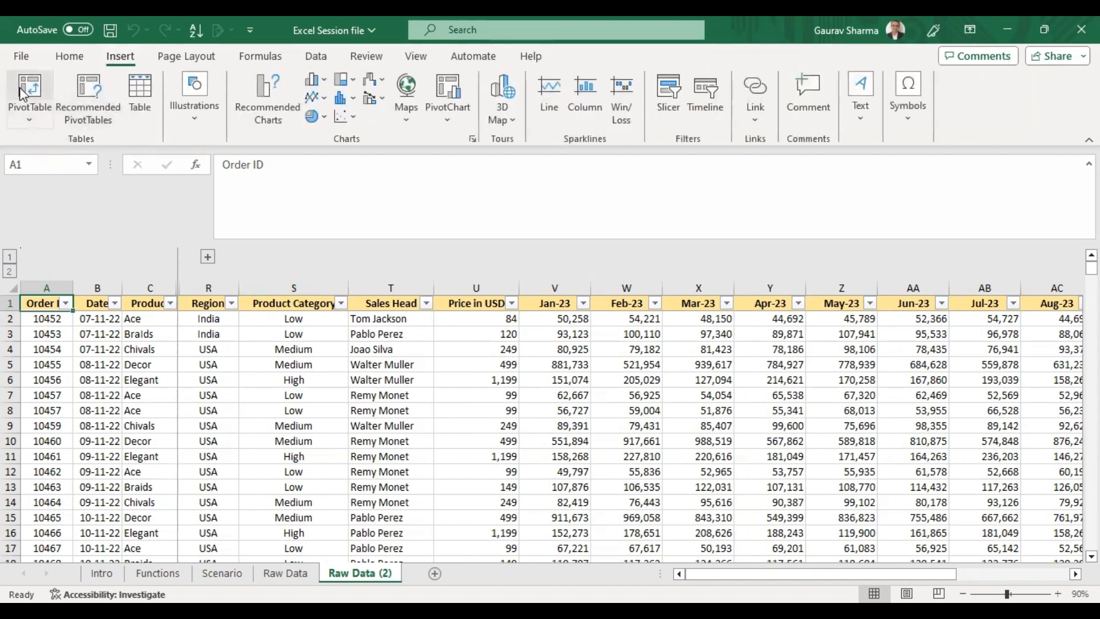
pyautogui.click(28, 120)
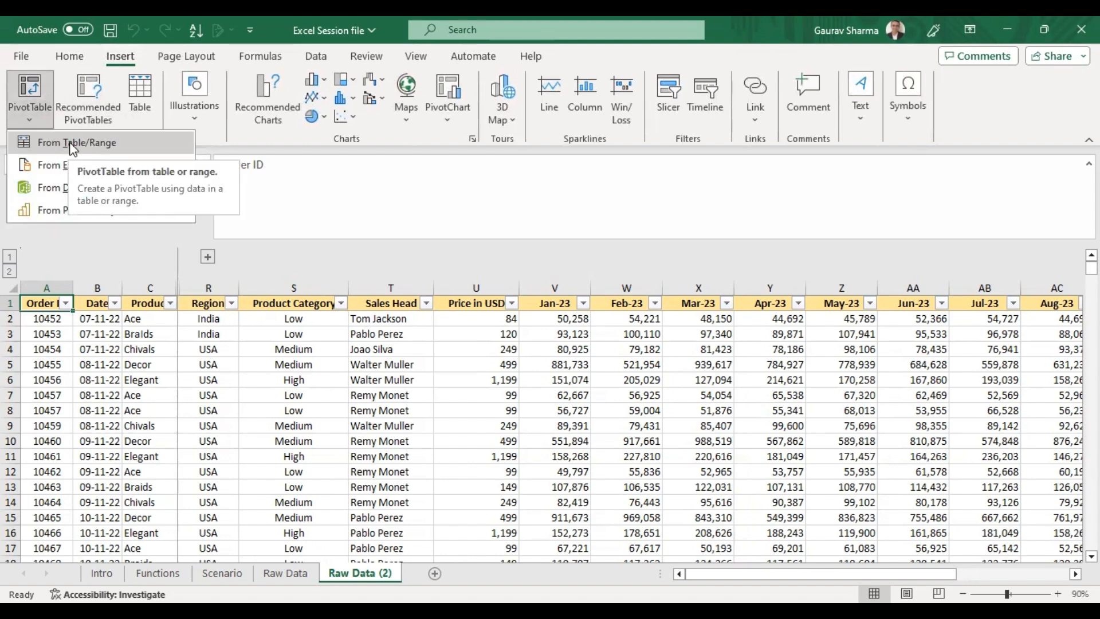
pyautogui.click(79, 143)
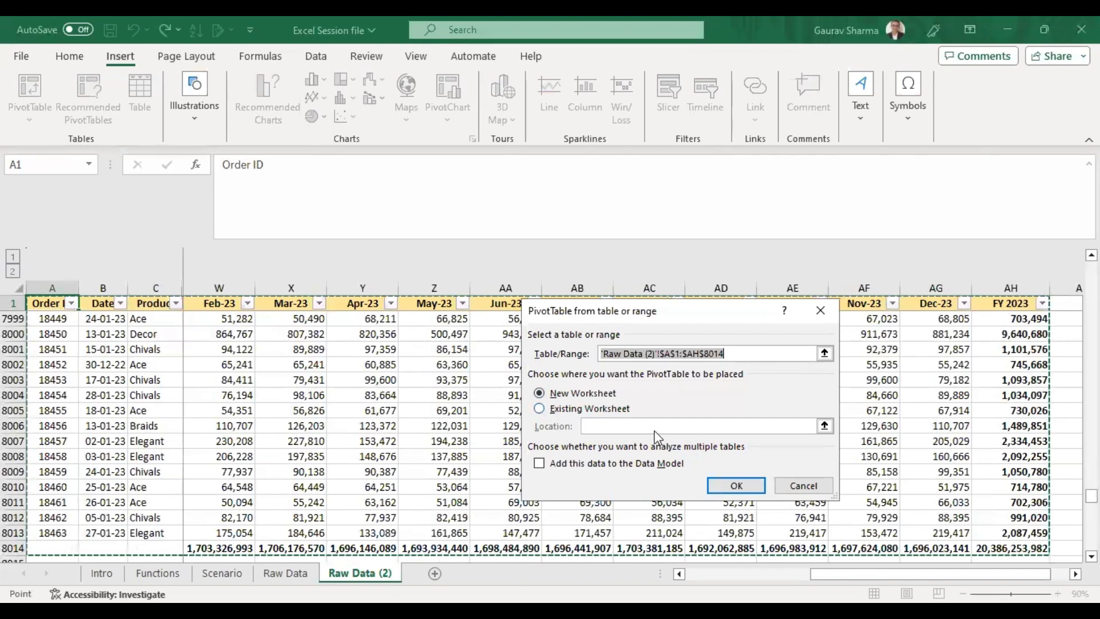
pyautogui.click(744, 488)
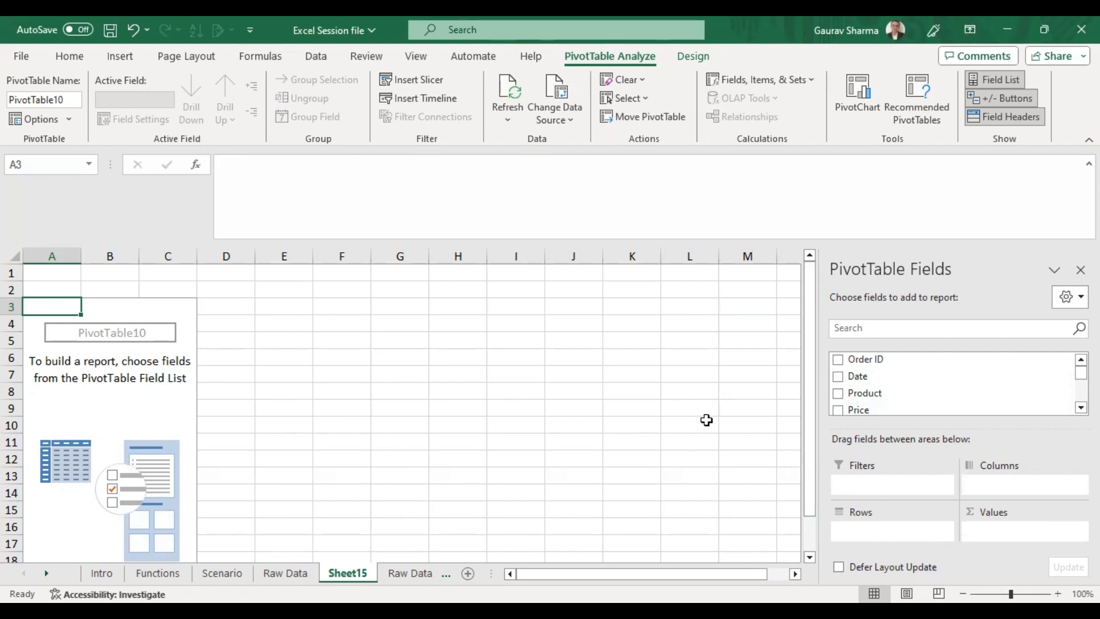
# Review the Region column in the Raw Data (2) source table, then return to the new pivot sheet.
pyautogui.click(409, 573)
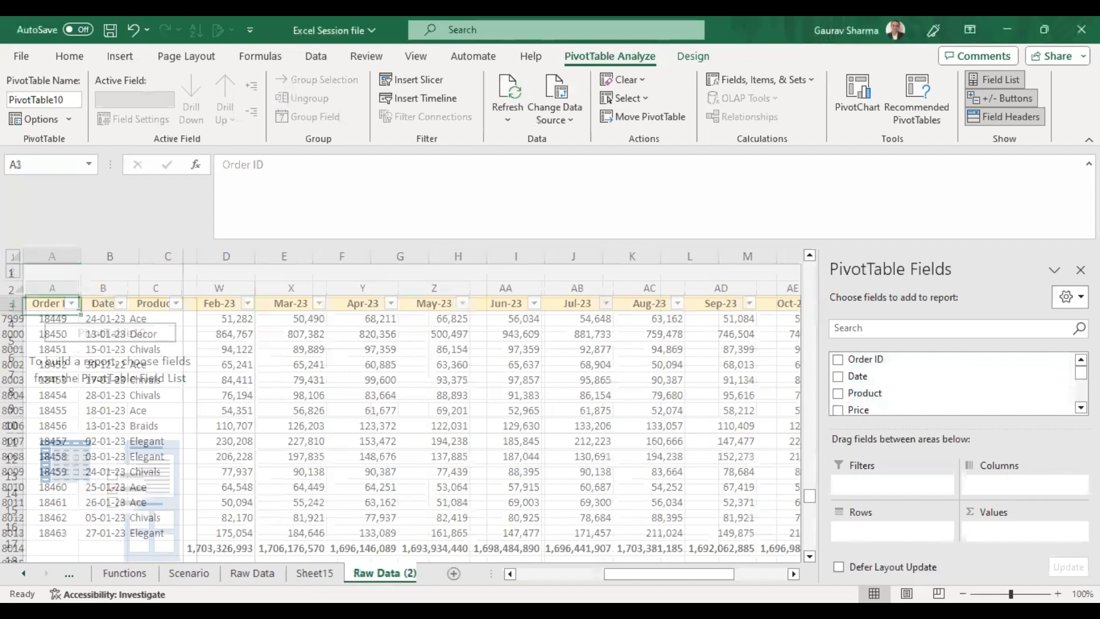
pyautogui.click(315, 454)
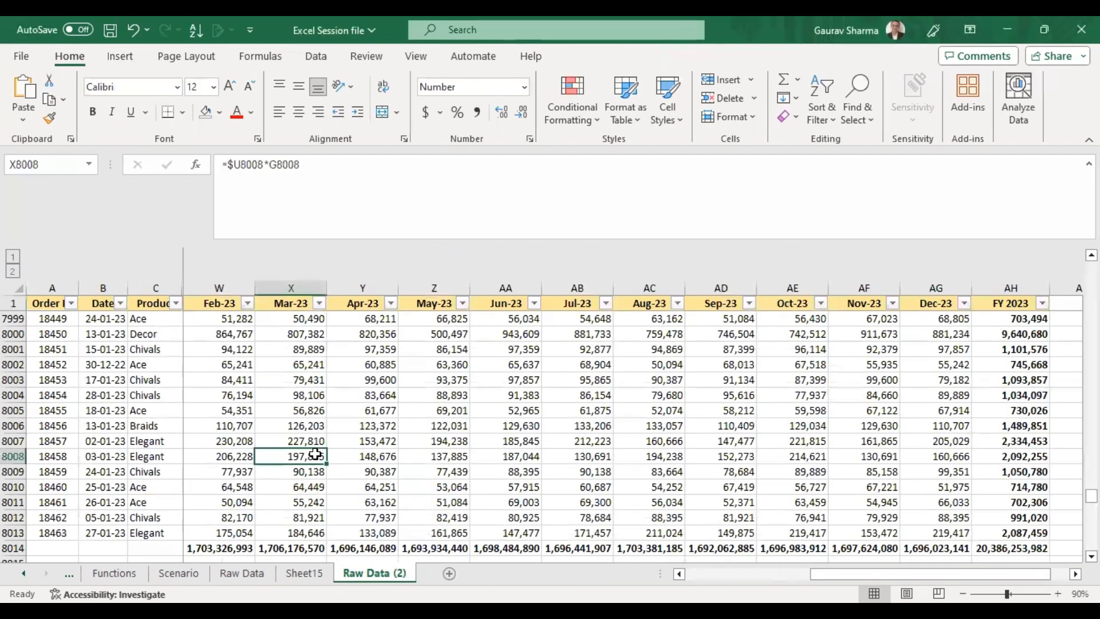
pyautogui.hotkey('ctrl', 'Up')
pyautogui.hotkey('ctrl', 'Left')
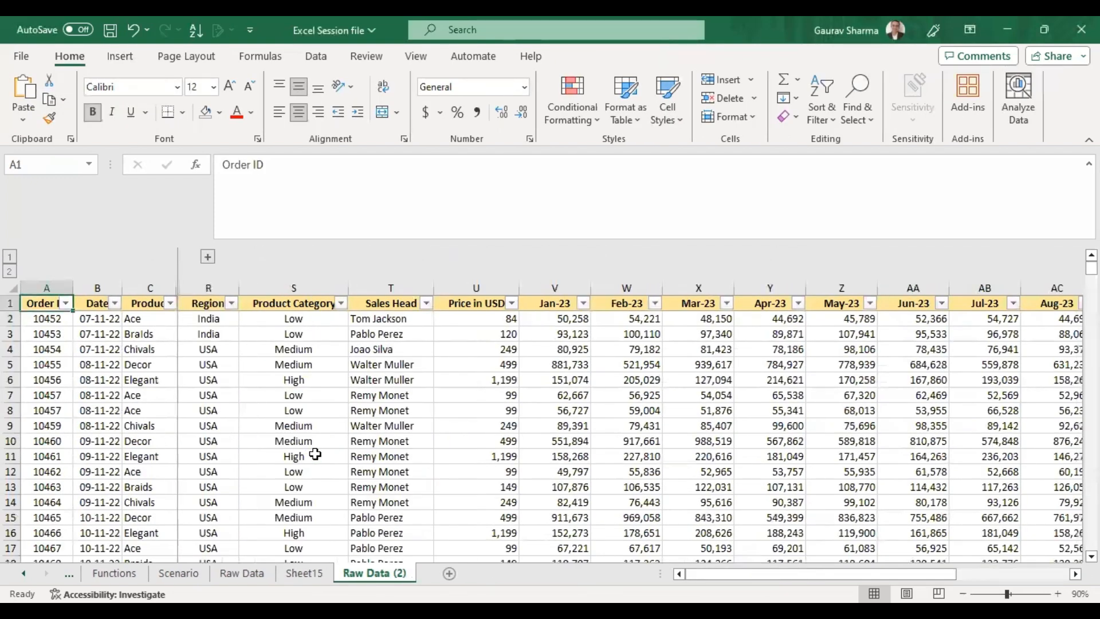
pyautogui.click(235, 378)
pyautogui.click(213, 333)
pyautogui.click(210, 305)
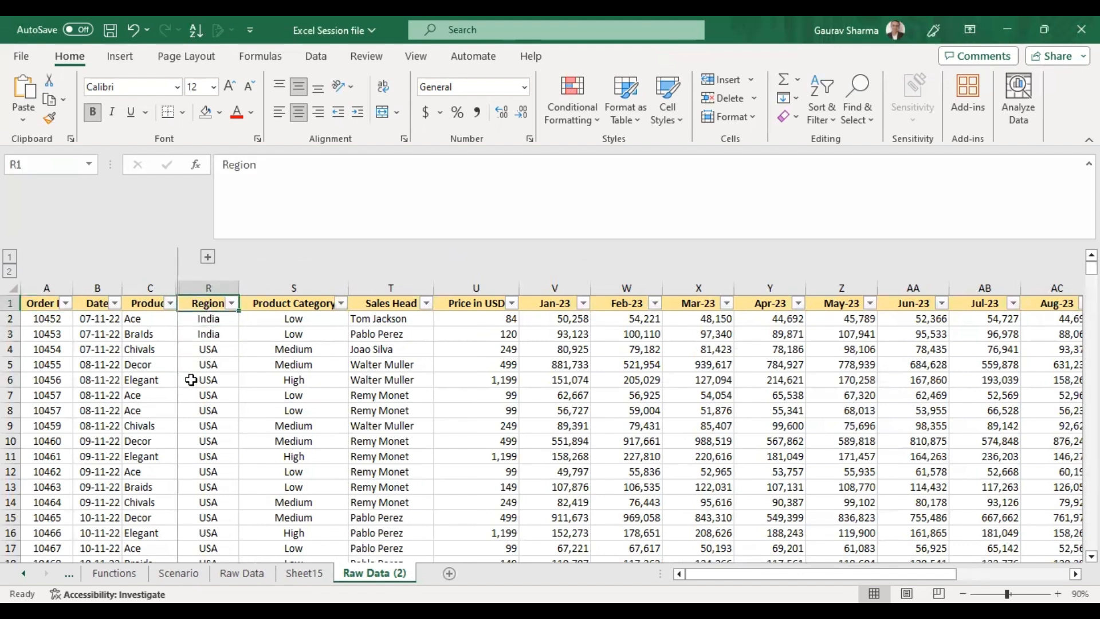
pyautogui.click(304, 572)
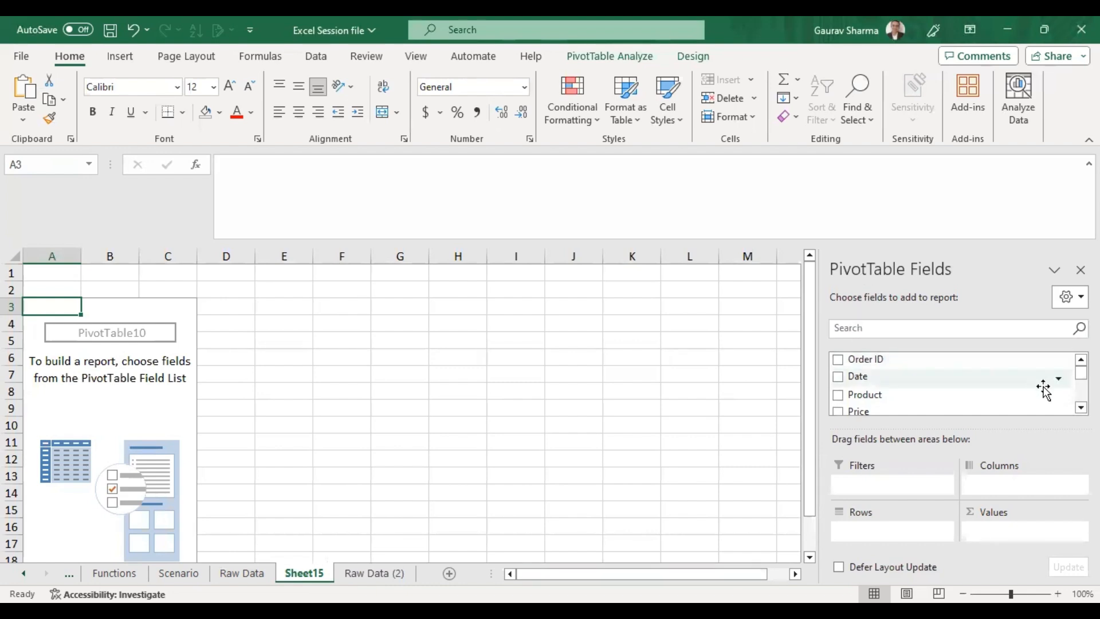
# Search the PivotTable field list for region, add Region to the Rows area, and clear the search.
pyautogui.click(904, 328)
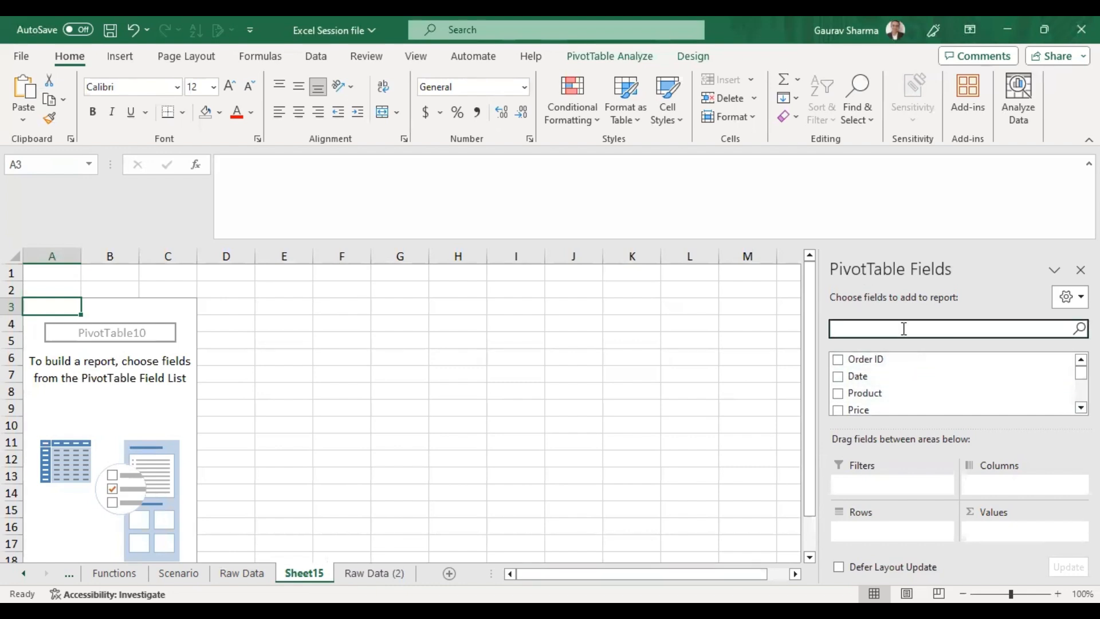
pyautogui.write('region')
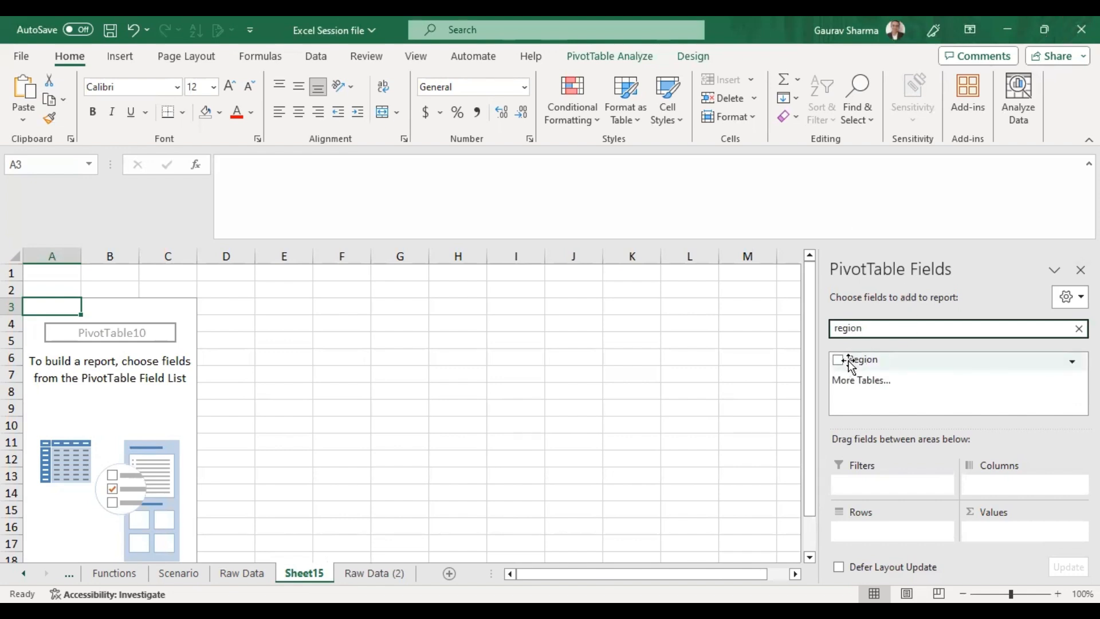
pyautogui.moveTo(849, 365); pyautogui.dragTo(859, 533)
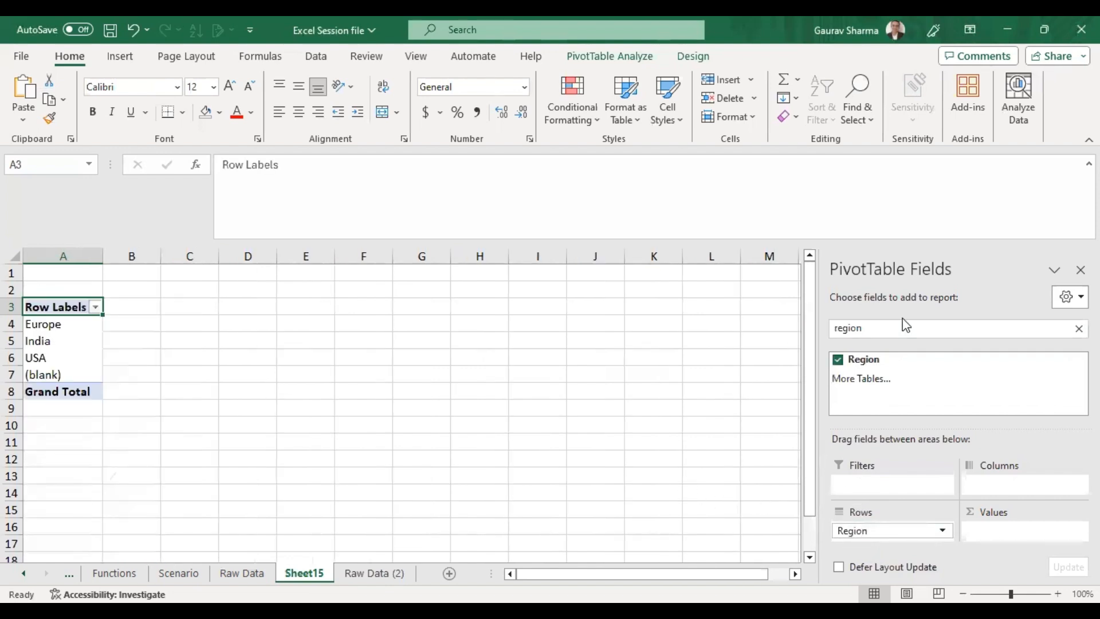
pyautogui.doubleClick(862, 338)
pyautogui.press('BackSpace')
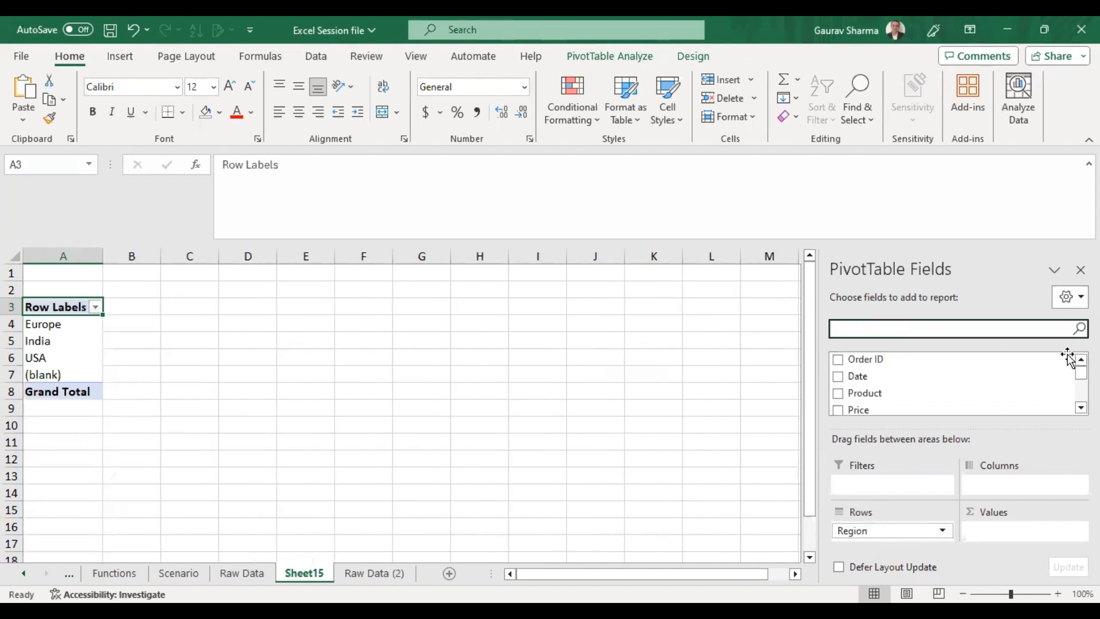
pyautogui.click(1080, 408)
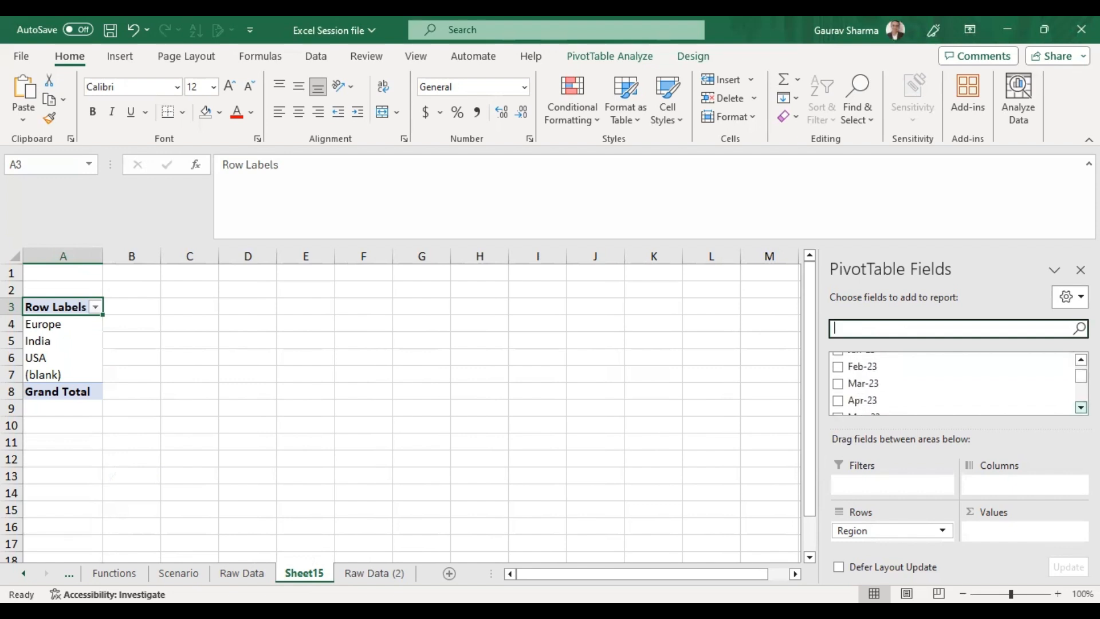
pyautogui.click(1080, 407)
pyautogui.click(1080, 408)
pyautogui.click(145, 376)
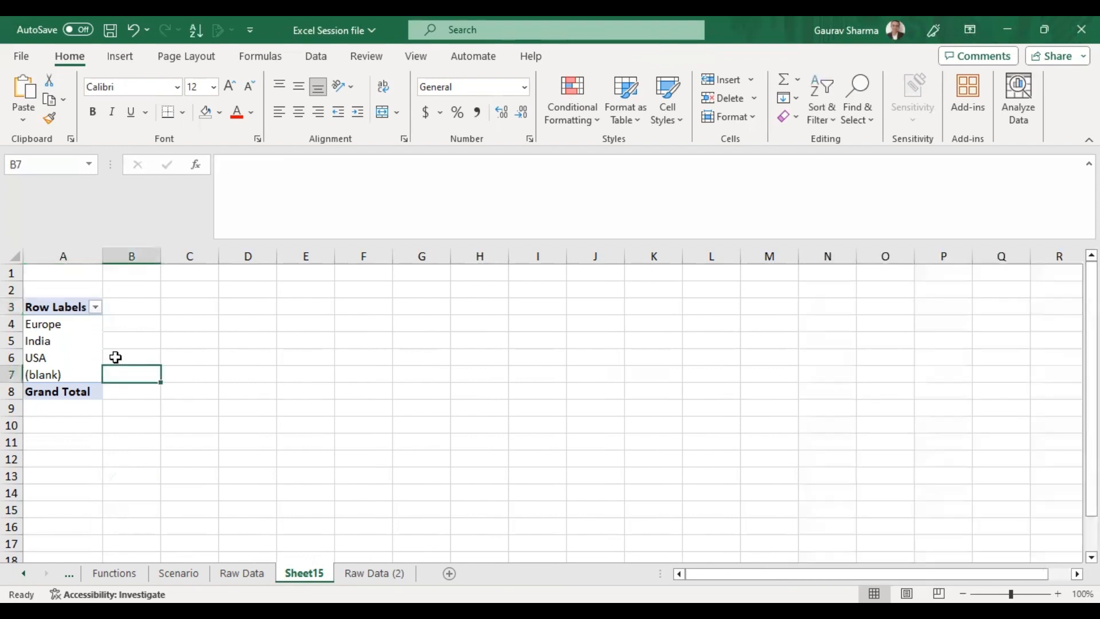
pyautogui.moveTo(57, 341); pyautogui.dragTo(57, 358)
pyautogui.press('Right')
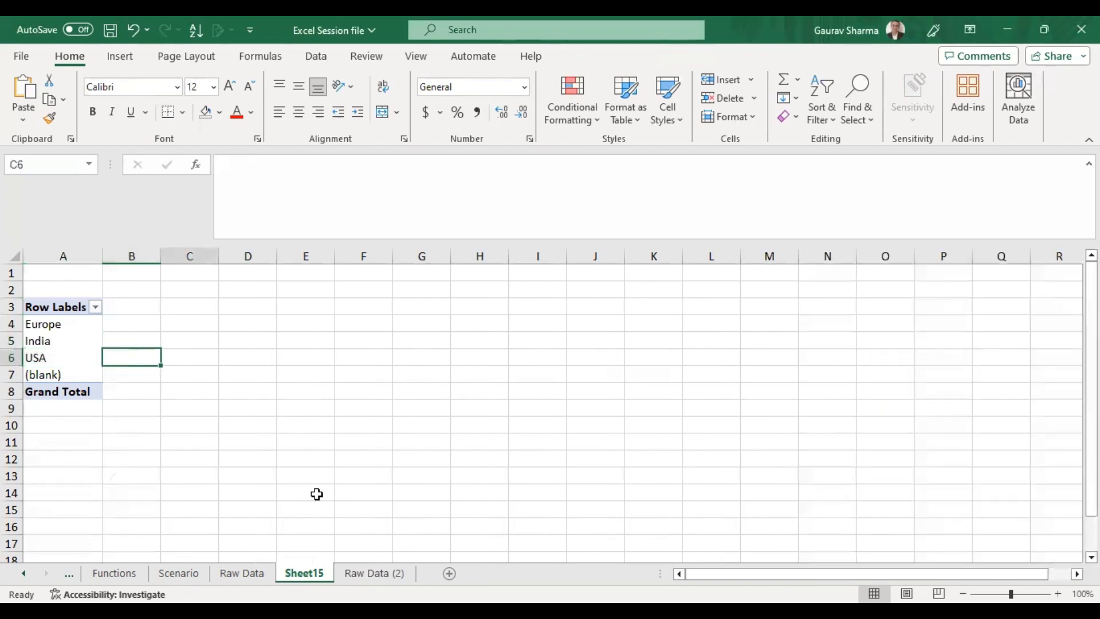
pyautogui.press('Right')
pyautogui.press('Left')
pyautogui.hotkey('ctrl', 'pagedown')
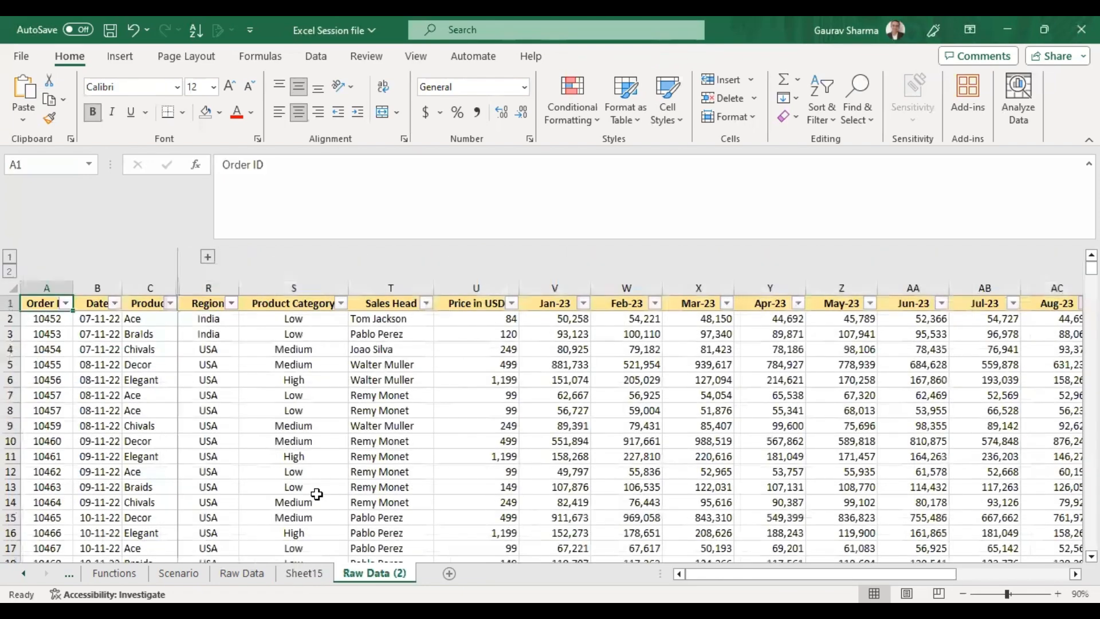
pyautogui.hotkey('ctrl', 'shift', 'Down')
pyautogui.hotkey('ctrl', 'shift', 'Right')
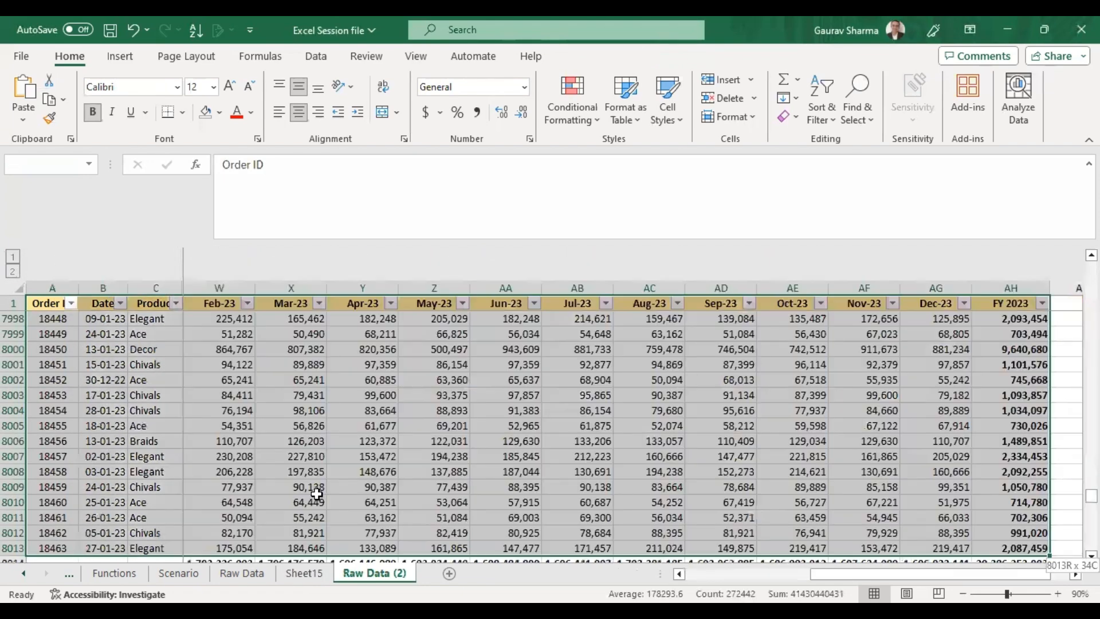
pyautogui.hotkey('shift', 'Down')
pyautogui.press('Up')
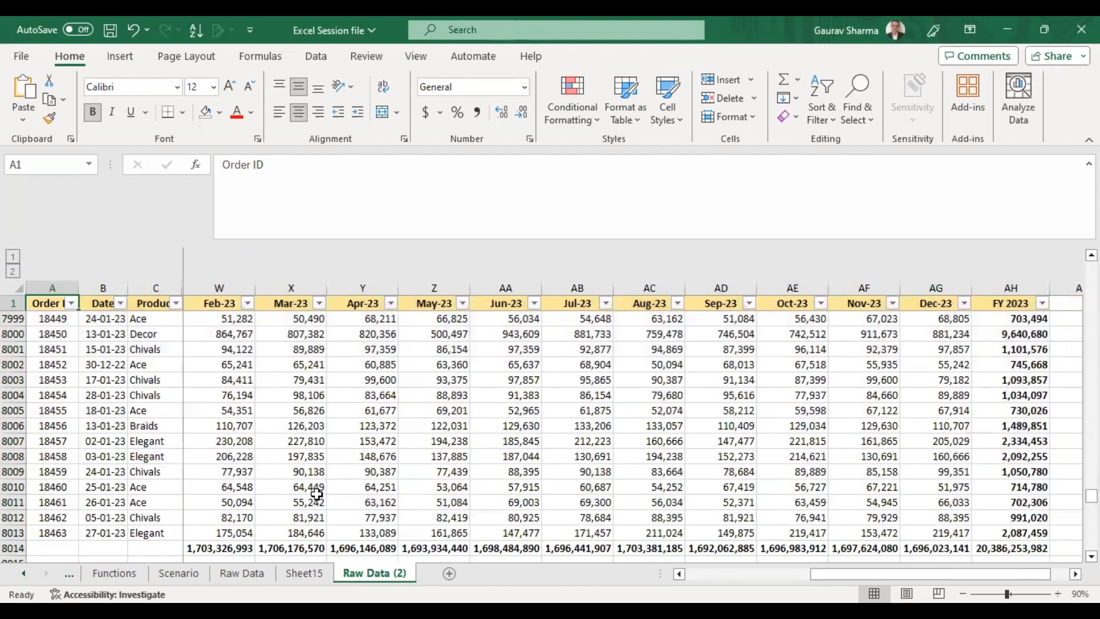
pyautogui.hotkey('ctrl', 'shift', 'Down')
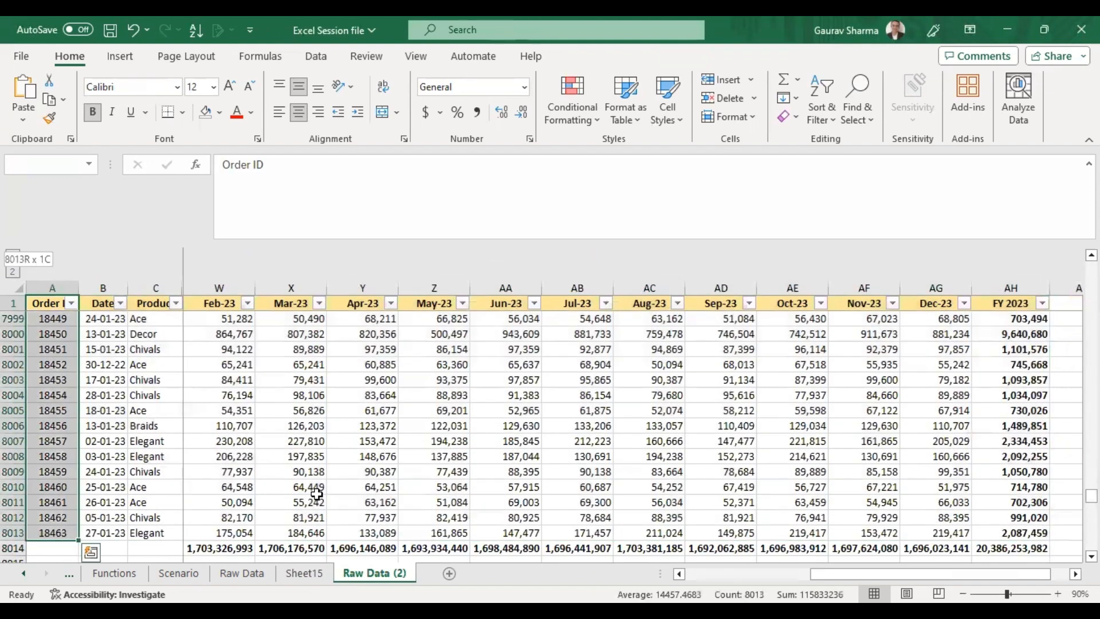
pyautogui.hotkey('ctrl', 'shift', 'Right')
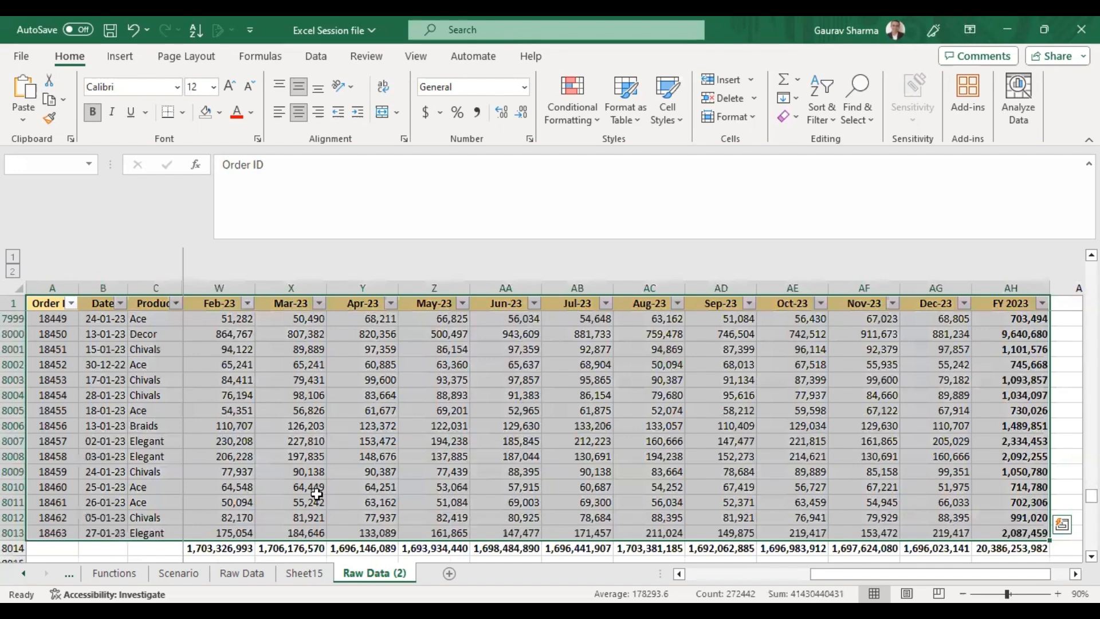
pyautogui.press('alt')
pyautogui.press('n')
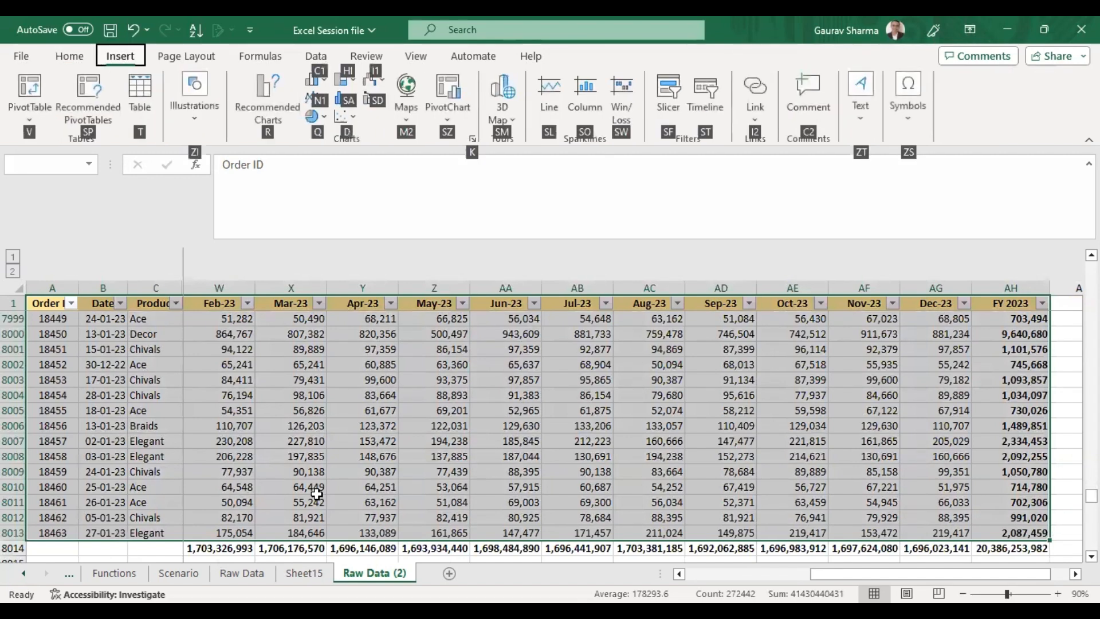
pyautogui.press('v')
pyautogui.press('t')
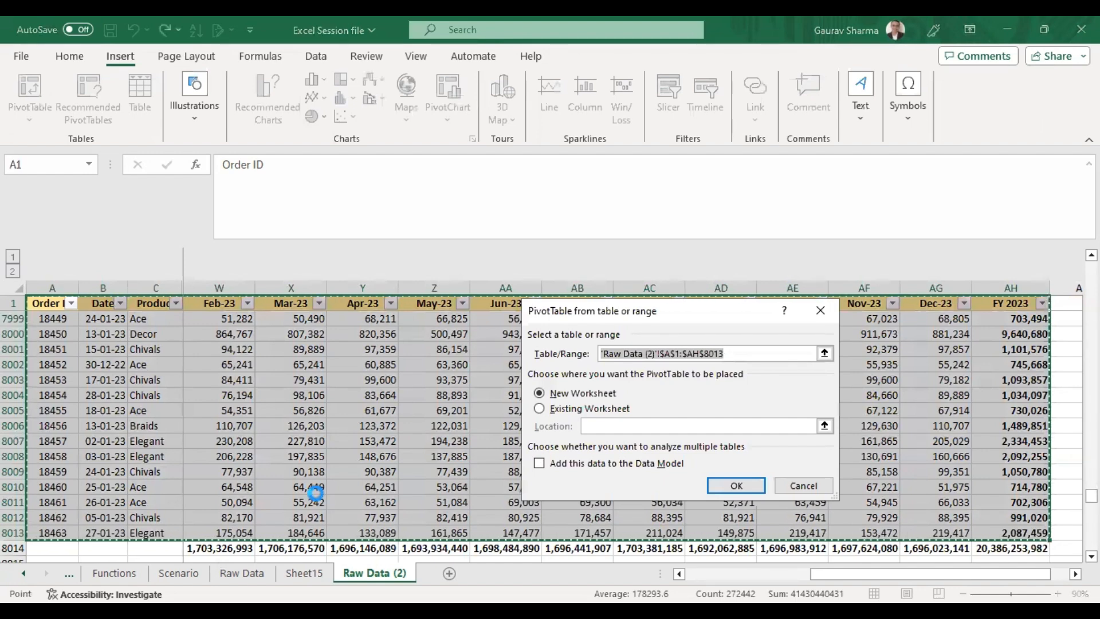
pyautogui.press('Escape')
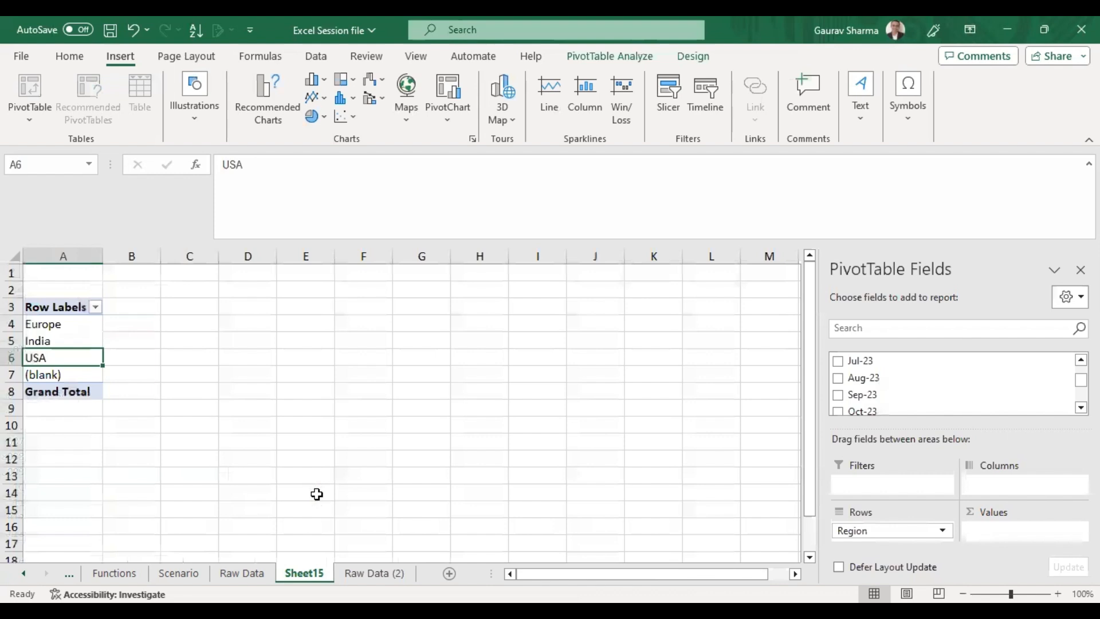
# Filter the Region row labels to exclude the (blank) item.
pyautogui.click(95, 308)
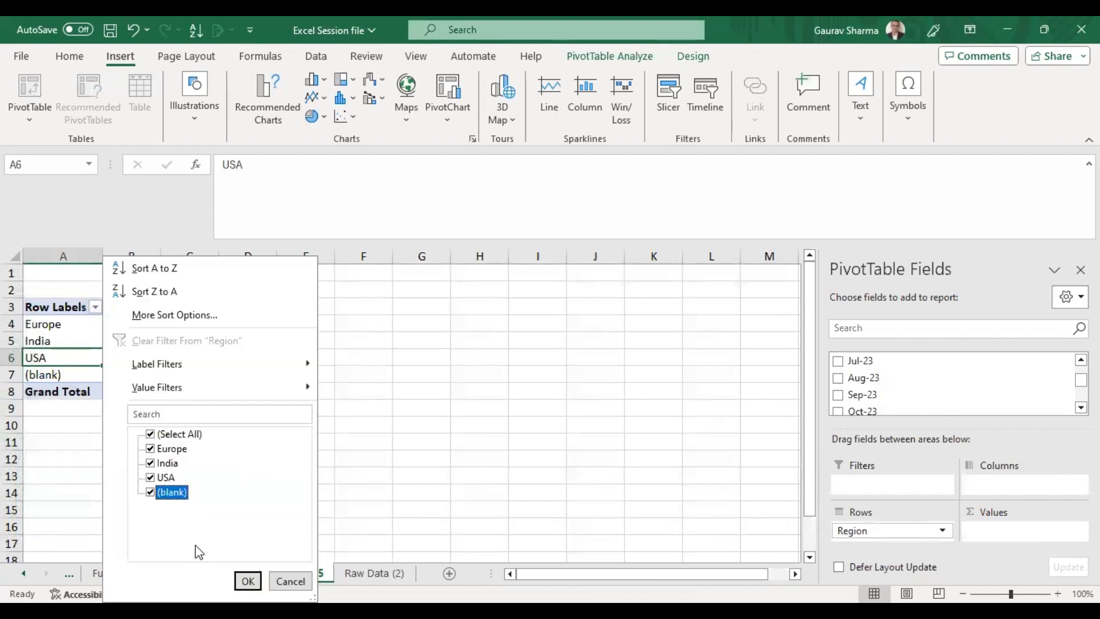
pyautogui.click(150, 492)
pyautogui.click(247, 580)
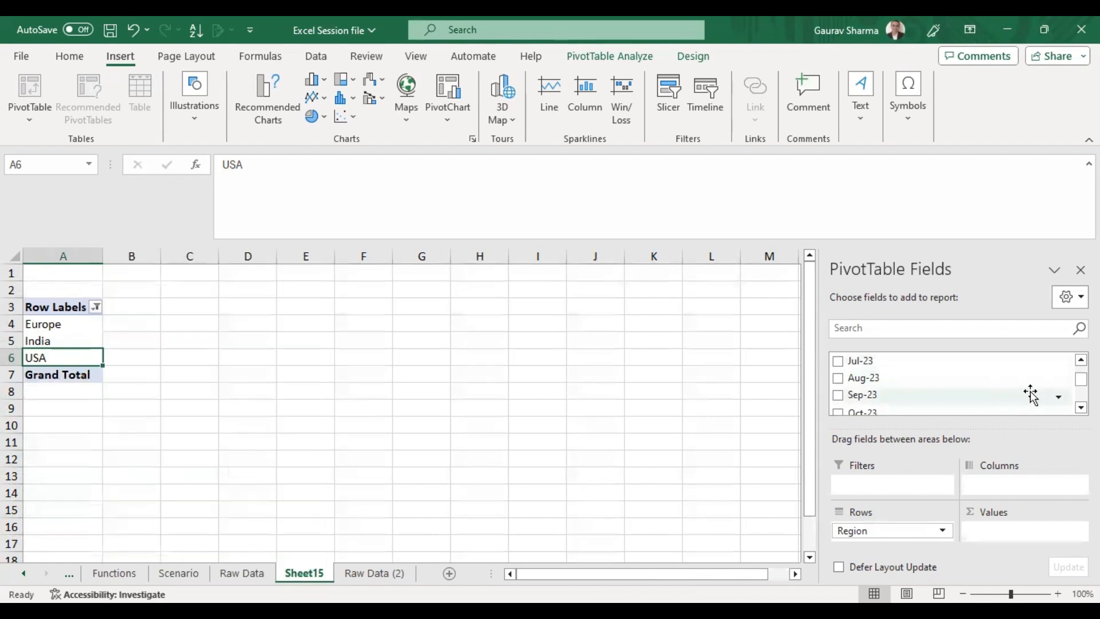
# Browse the PivotTable field list through the monthly sales fields.
pyautogui.scroll(4, 953, 384)
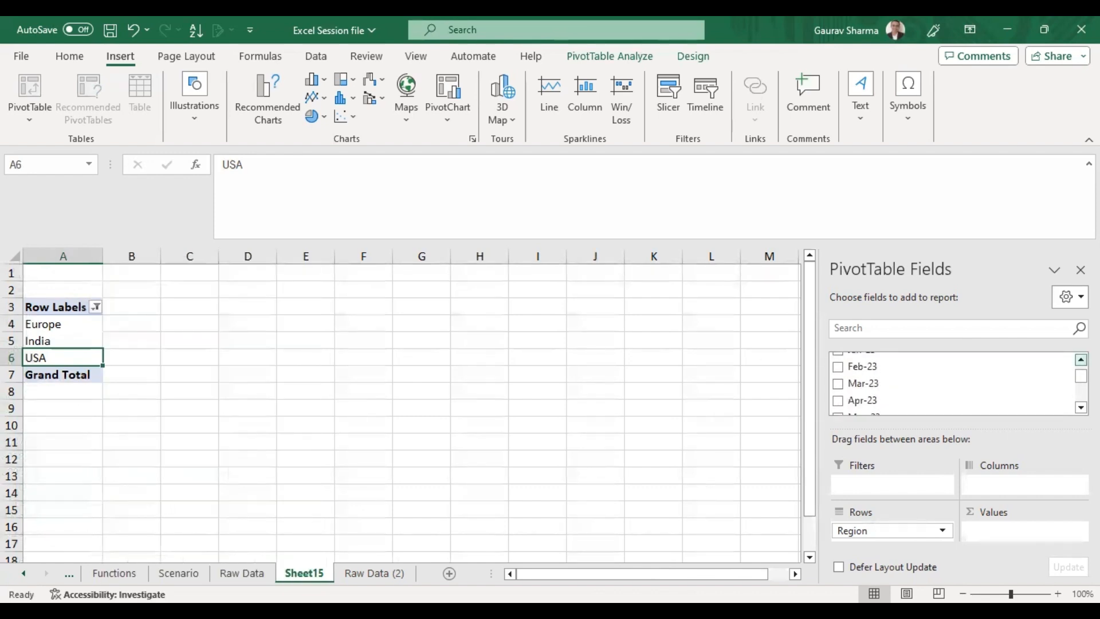
pyautogui.click(1080, 407)
pyautogui.click(1080, 359)
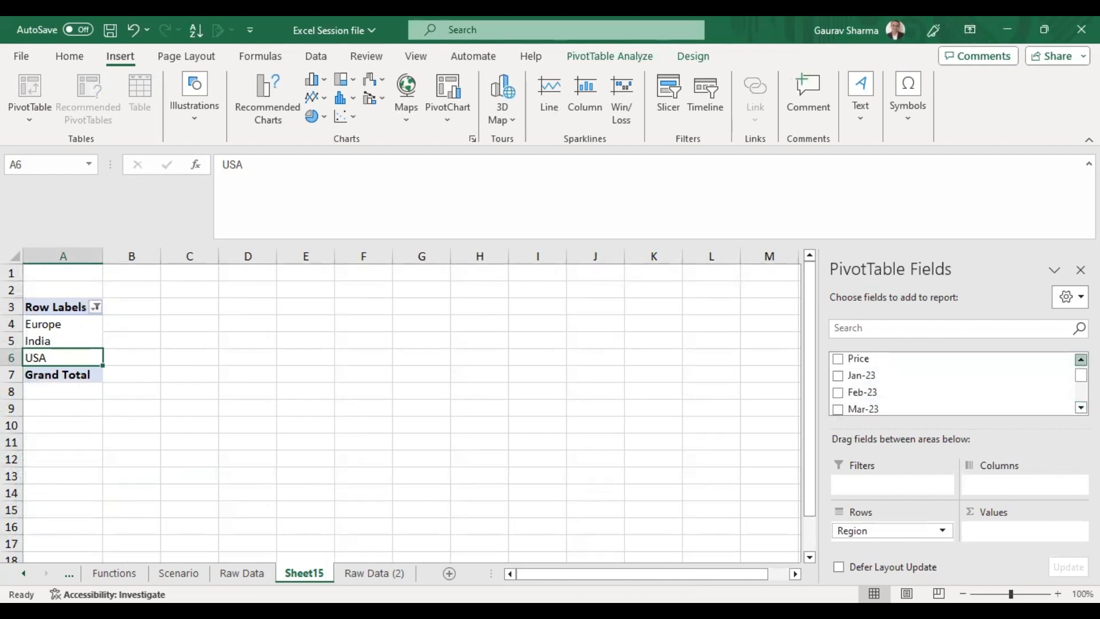
pyautogui.scroll(1, 898, 386)
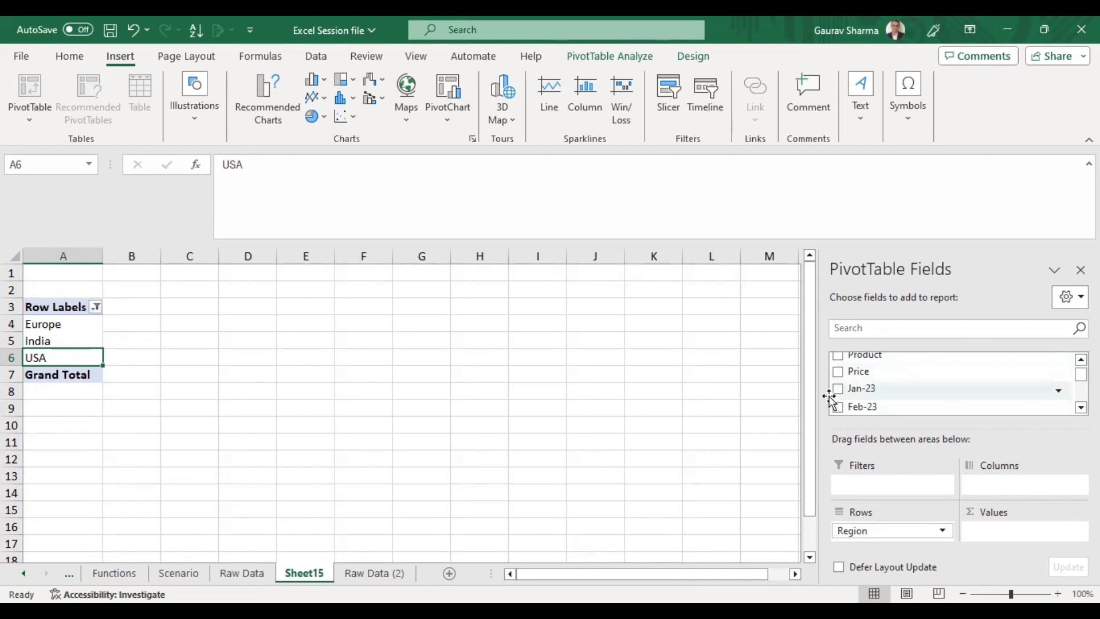
pyautogui.scroll(-2, 951, 382)
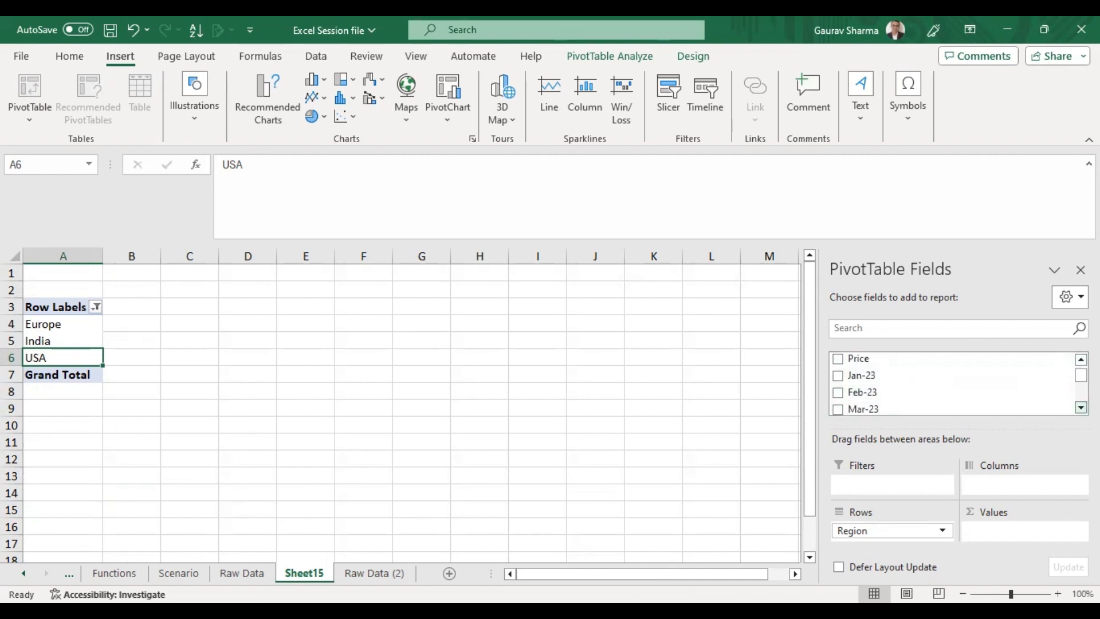
pyautogui.click(1081, 407)
pyautogui.click(1080, 407)
pyautogui.click(1081, 407)
pyautogui.click(1081, 408)
pyautogui.click(1081, 407)
pyautogui.click(1081, 407)
pyautogui.click(1081, 407)
pyautogui.click(1081, 407)
pyautogui.click(1081, 407)
pyautogui.click(1080, 408)
pyautogui.click(1081, 407)
pyautogui.click(1081, 407)
pyautogui.click(1080, 407)
pyautogui.click(1081, 407)
pyautogui.click(1080, 407)
pyautogui.click(1081, 407)
pyautogui.click(1080, 407)
pyautogui.click(1081, 407)
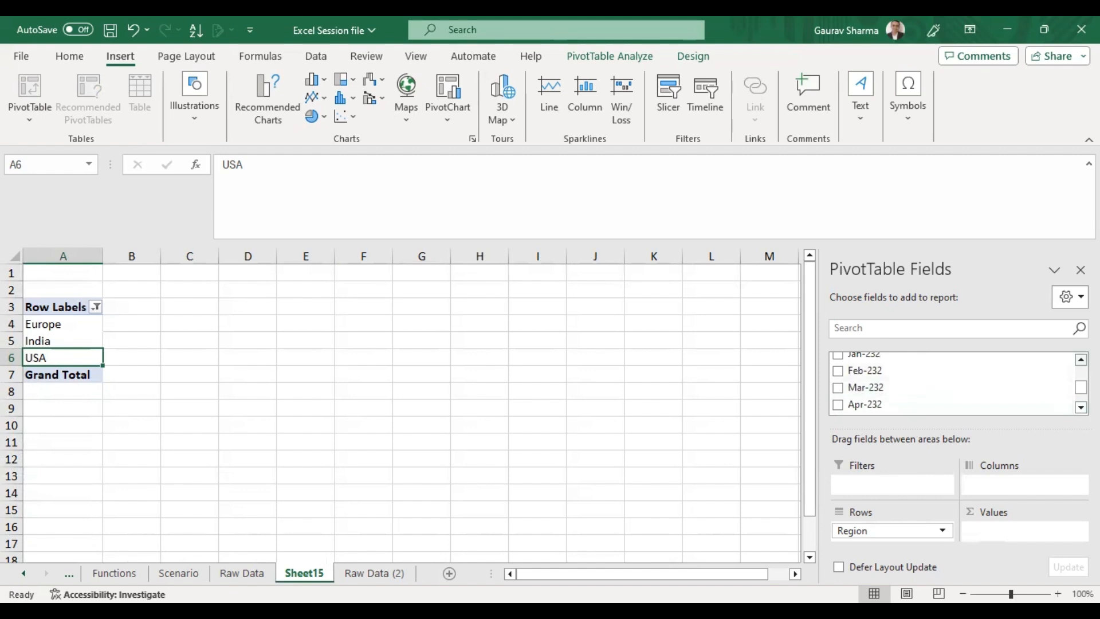
pyautogui.scroll(2, 945, 387)
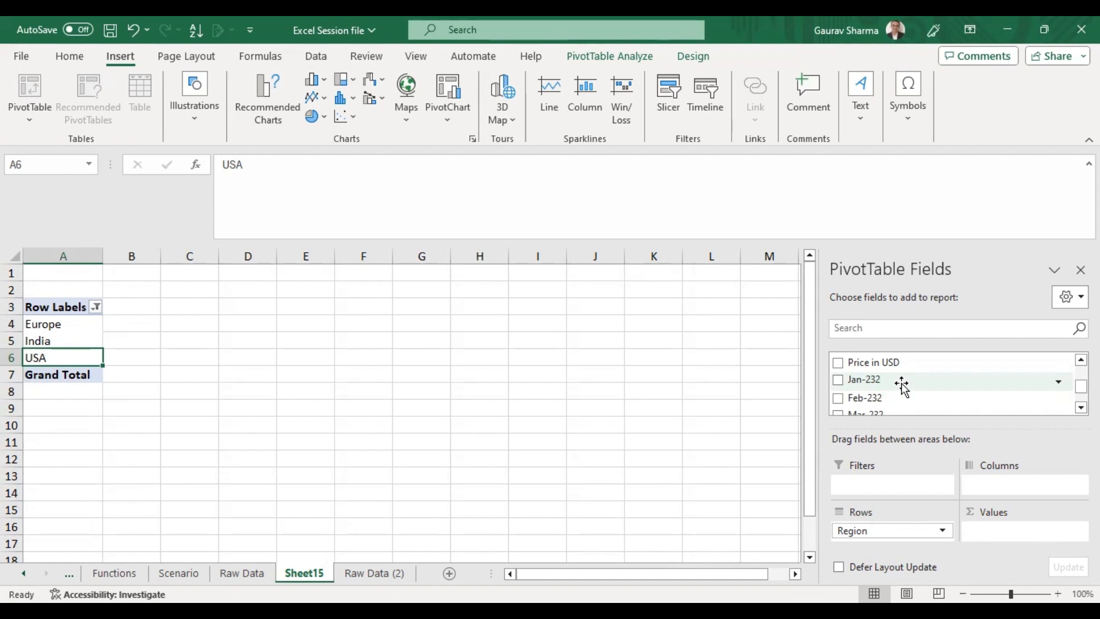
# Add the Jan-232 through Jun-232 monthly sales fields to the pivot table's values.
pyautogui.click(838, 380)
pyautogui.click(838, 397)
pyautogui.click(838, 412)
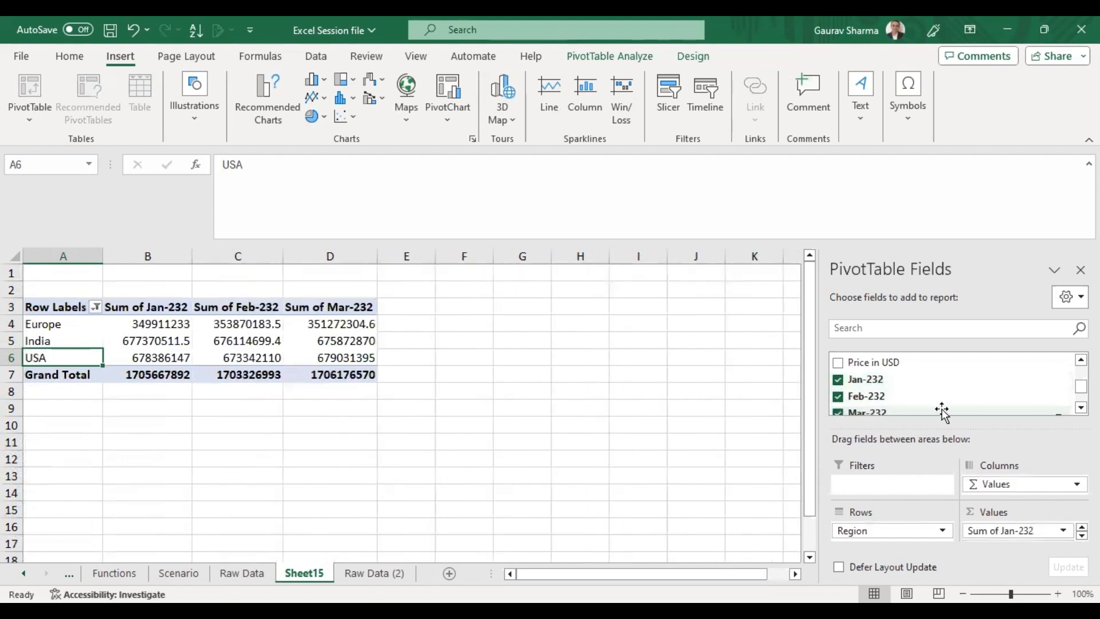
pyautogui.click(1080, 407)
pyautogui.click(1081, 407)
pyautogui.click(1081, 408)
pyautogui.click(838, 378)
pyautogui.click(838, 395)
pyautogui.click(838, 412)
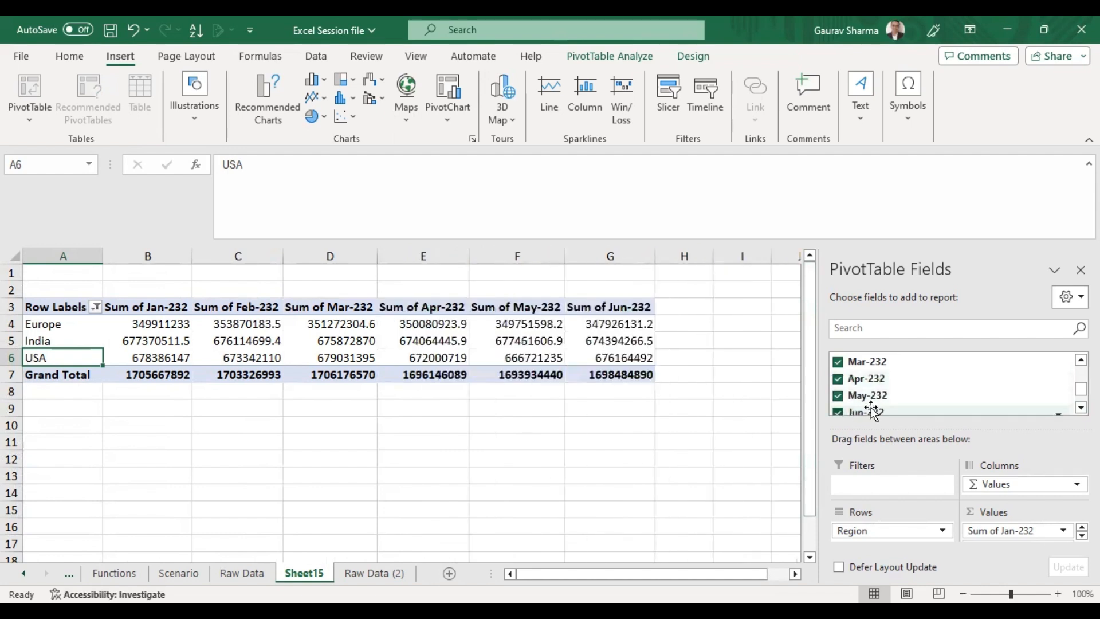
# Add the Jul-232 through Dec-232 fields and the FY 2023 field to the pivot table's values.
pyautogui.click(1081, 408)
pyautogui.click(1081, 407)
pyautogui.click(1080, 408)
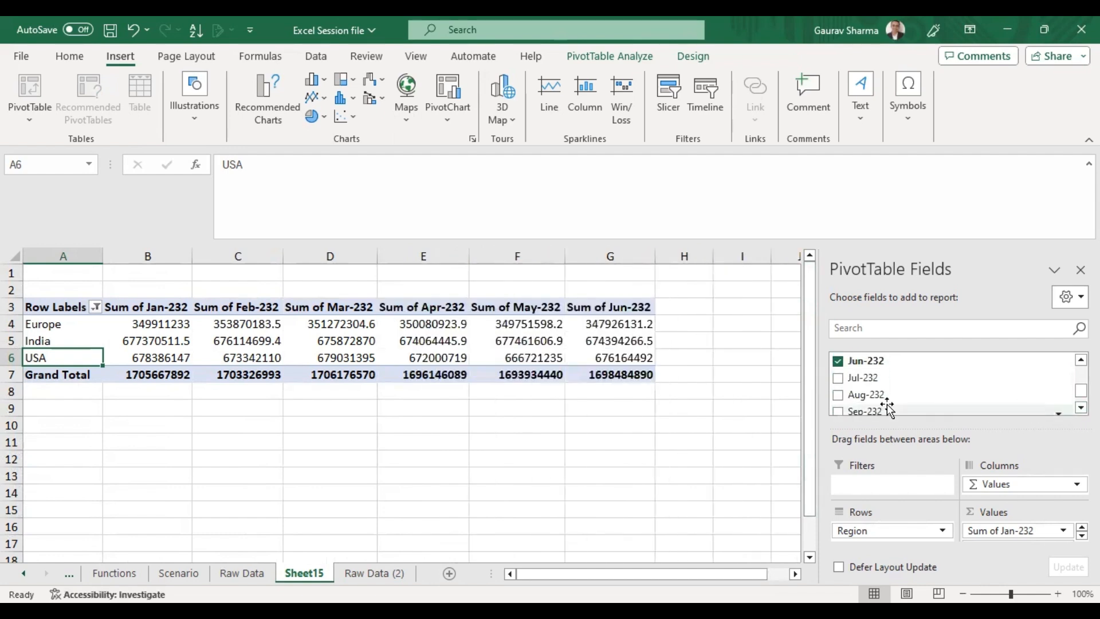
pyautogui.click(838, 378)
pyautogui.click(838, 395)
pyautogui.click(840, 411)
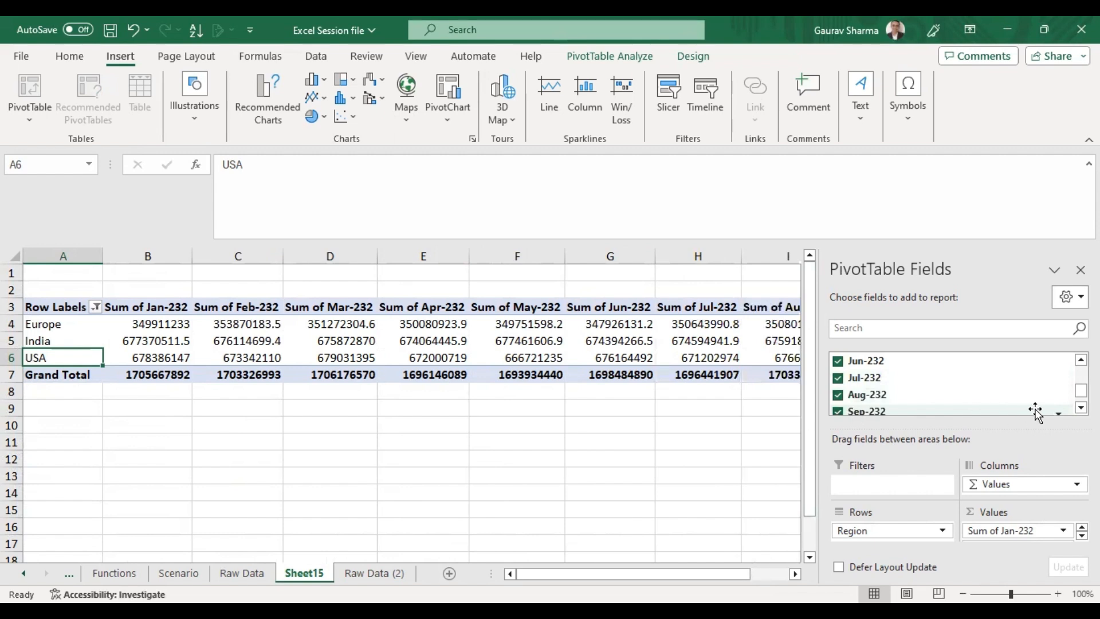
pyautogui.click(1081, 407)
pyautogui.click(838, 376)
pyautogui.click(837, 393)
pyautogui.click(837, 410)
pyautogui.scroll(-1, 842, 416)
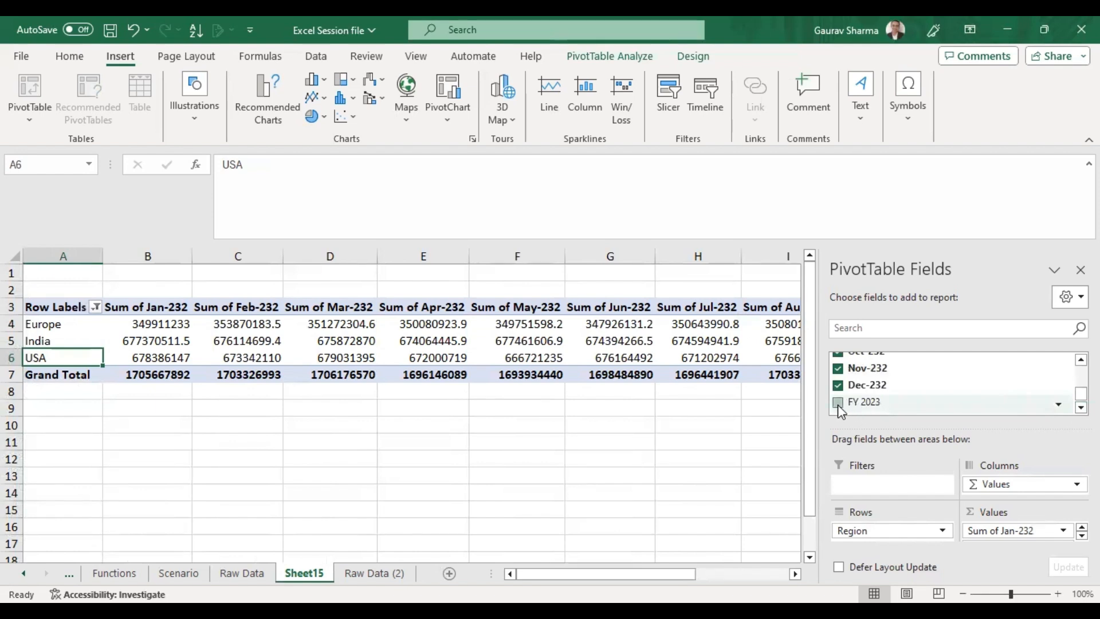
pyautogui.click(687, 421)
pyautogui.click(176, 326)
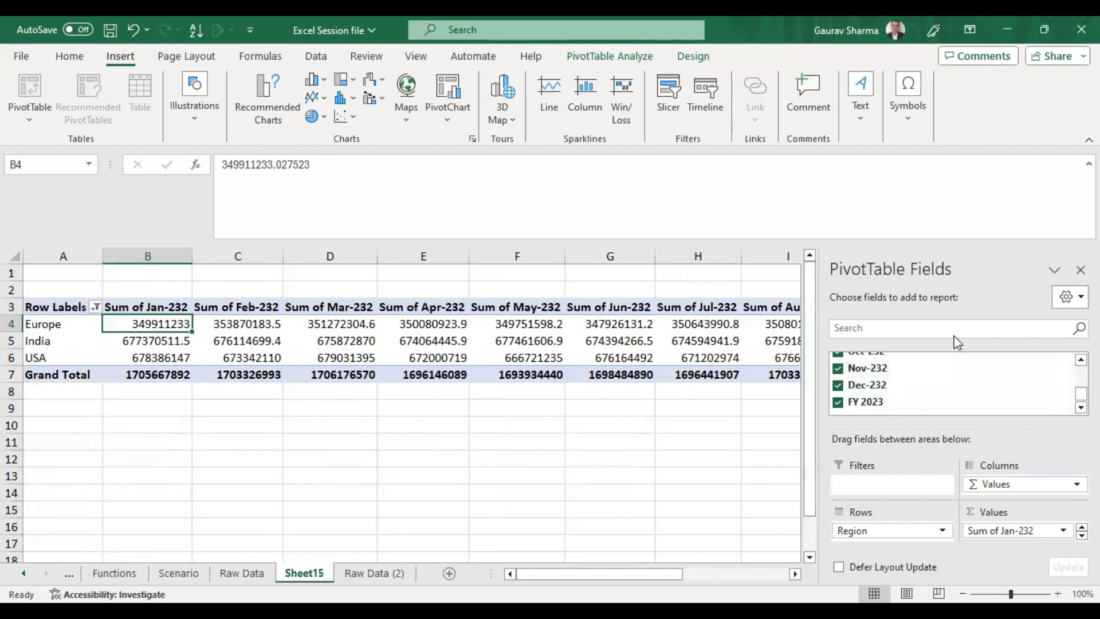
# Close the field list and review the pivot table's monthly sum columns across the sheet.
pyautogui.click(1080, 270)
pyautogui.click(226, 309)
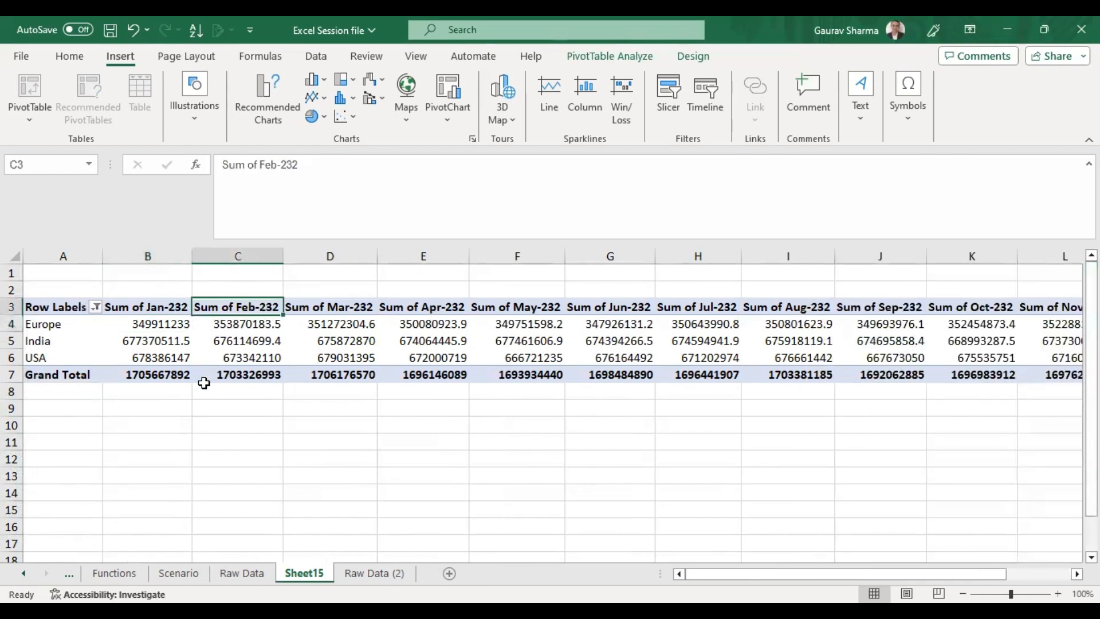
pyautogui.hotkey('ctrl', 'Left')
pyautogui.press('Down')
pyautogui.press('Up')
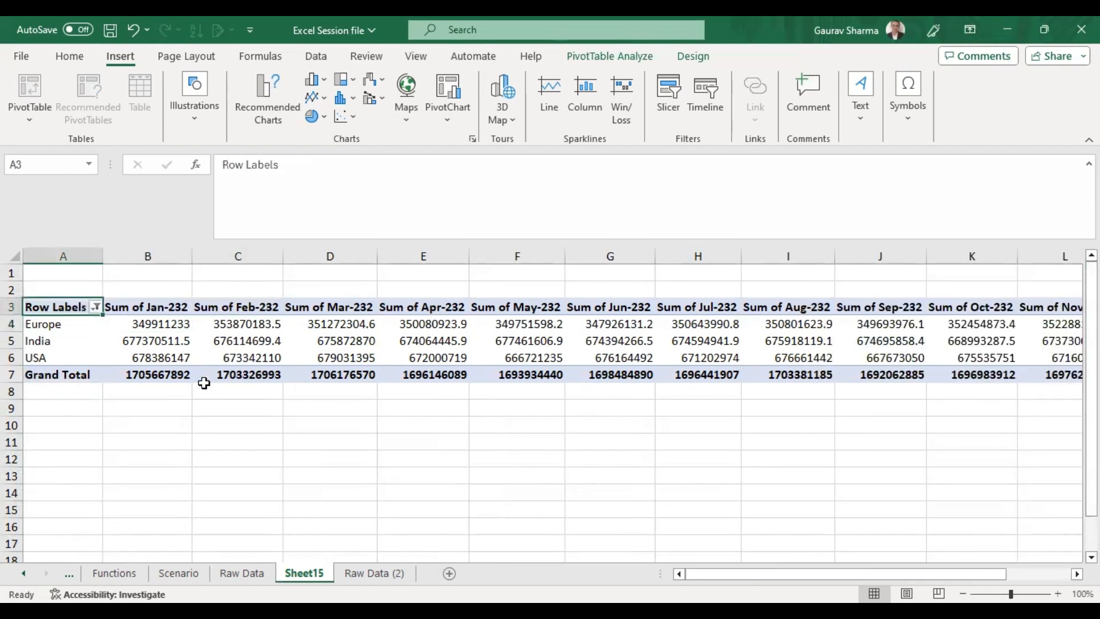
pyautogui.hotkey('ctrl', 'Right')
pyautogui.press('Down')
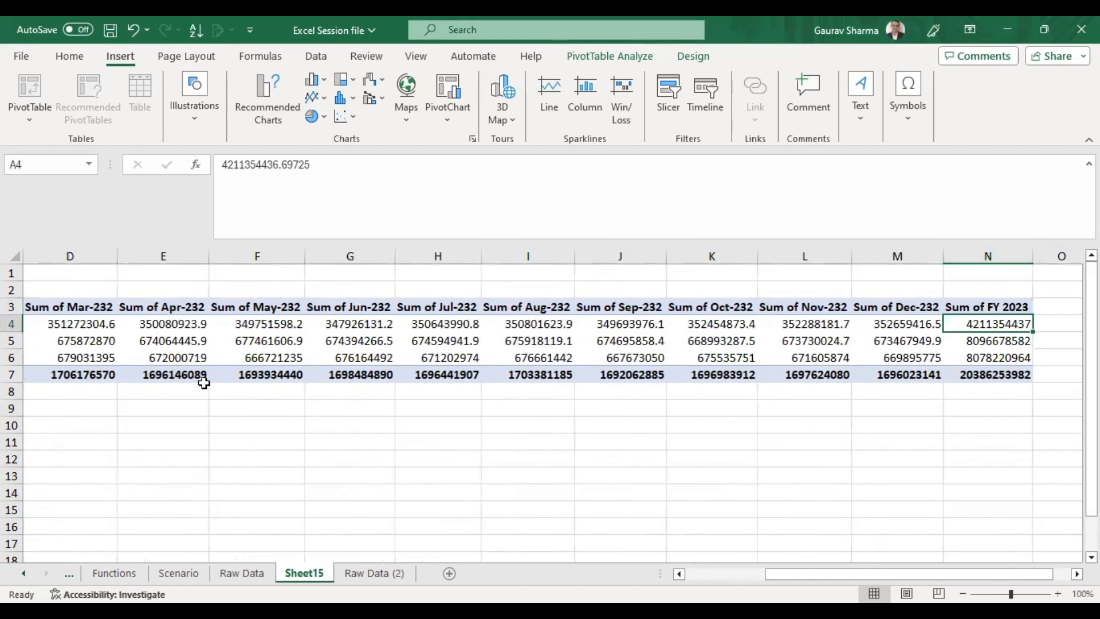
pyautogui.hotkey('ctrl', 'Left')
pyautogui.press('Up')
pyautogui.press('Down')
pyautogui.press('Right')
pyautogui.press('Right')
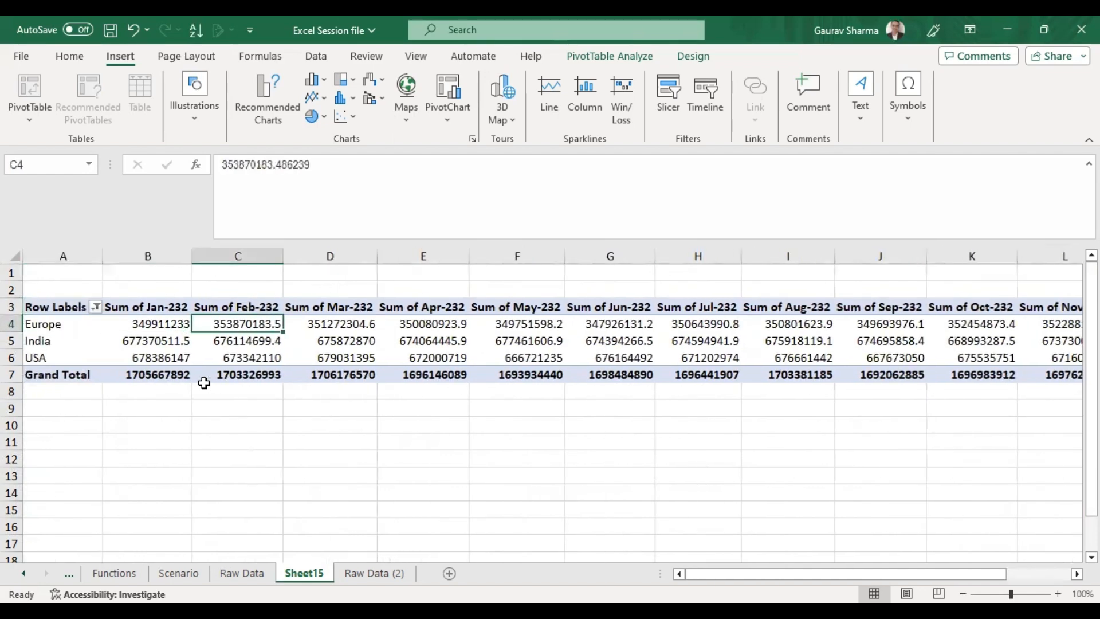
pyautogui.press('Left')
pyautogui.press('Up')
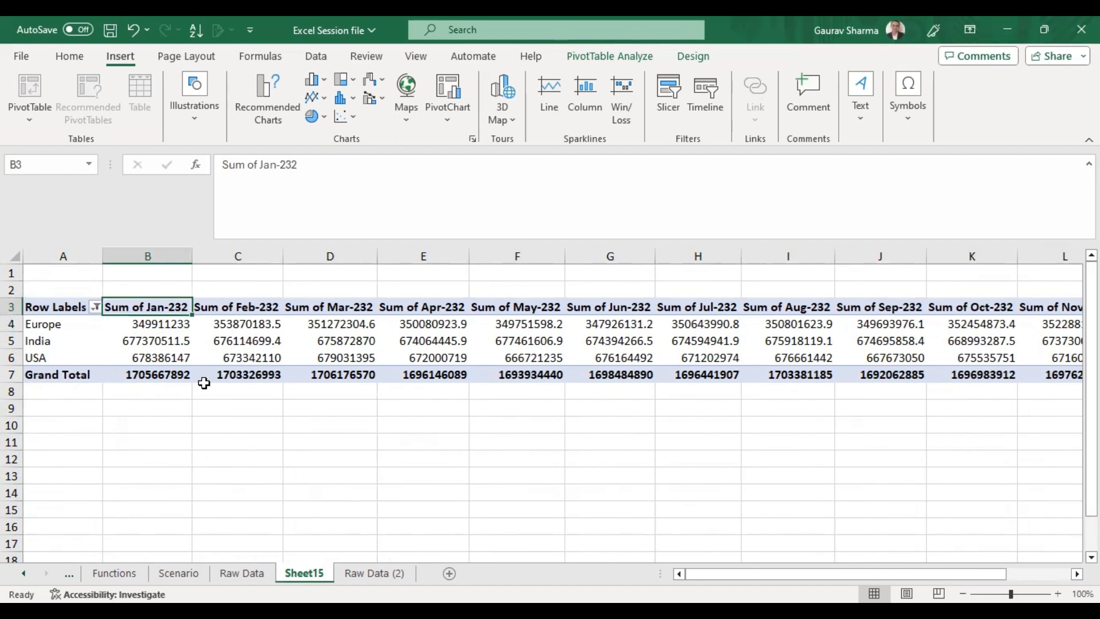
pyautogui.press('Right')
pyautogui.press('Right')
pyautogui.press('Right')
pyautogui.hotkey('ctrl', 'Right')
pyautogui.hotkey('ctrl', 'Left')
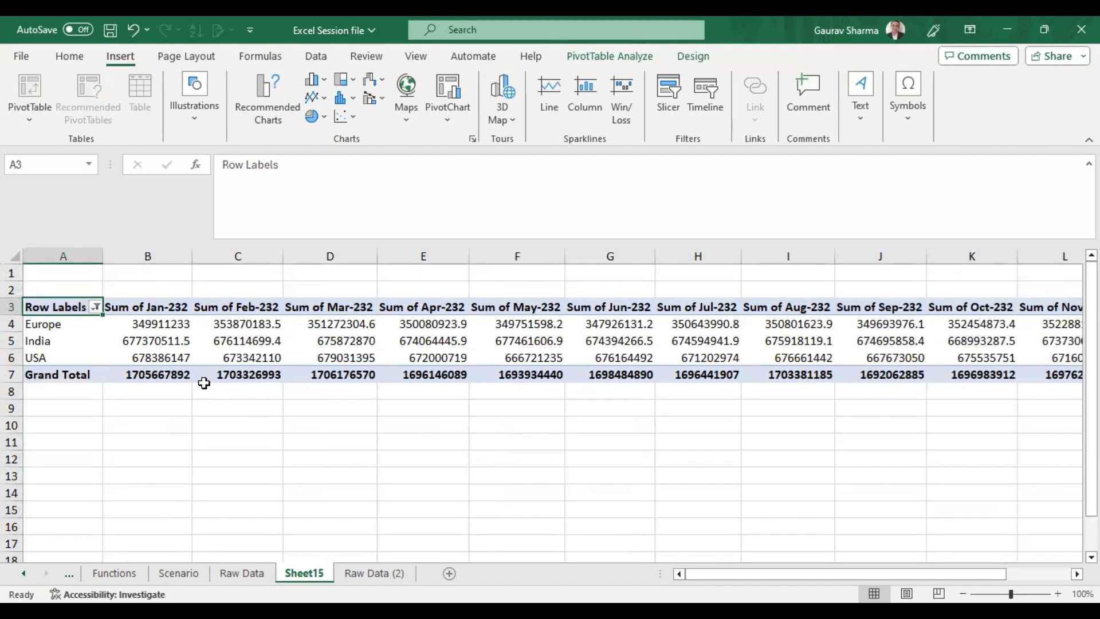
pyautogui.press('Right')
pyautogui.press('Right')
pyautogui.press('Right')
pyautogui.press('Right')
pyautogui.press('Right')
pyautogui.press('Right')
pyautogui.press('Right')
pyautogui.press('Right')
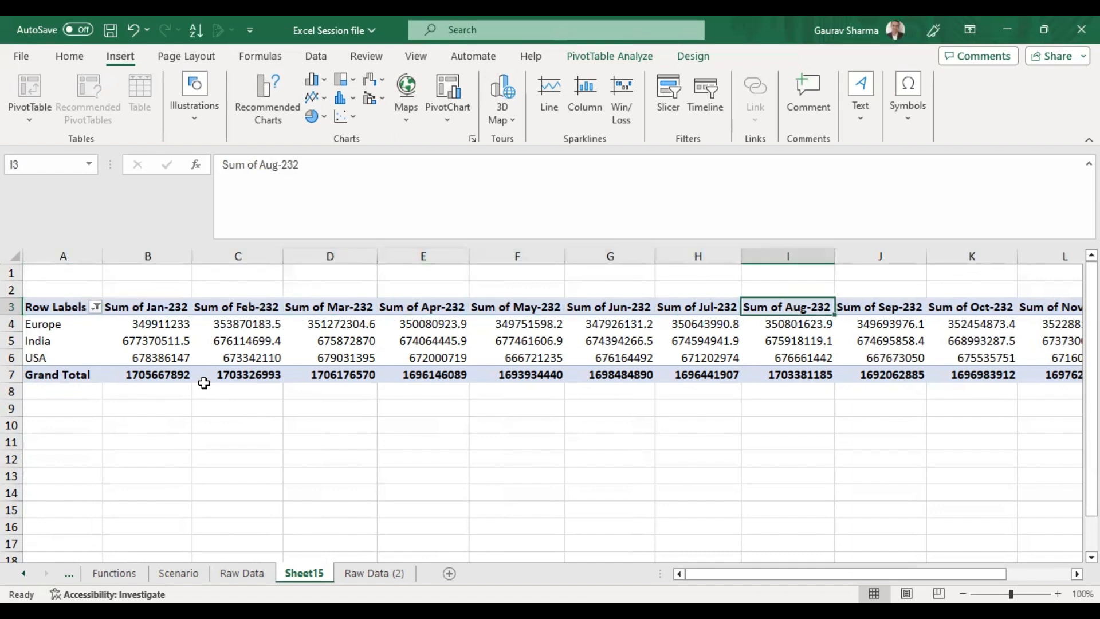
# Enter Q1 and Q2 headers in the columns after FY 2023 on the Raw Data (2) sheet.
pyautogui.hotkey('ctrl', 'pagedown')
pyautogui.hotkey('ctrl', 'Right')
pyautogui.press('Right')
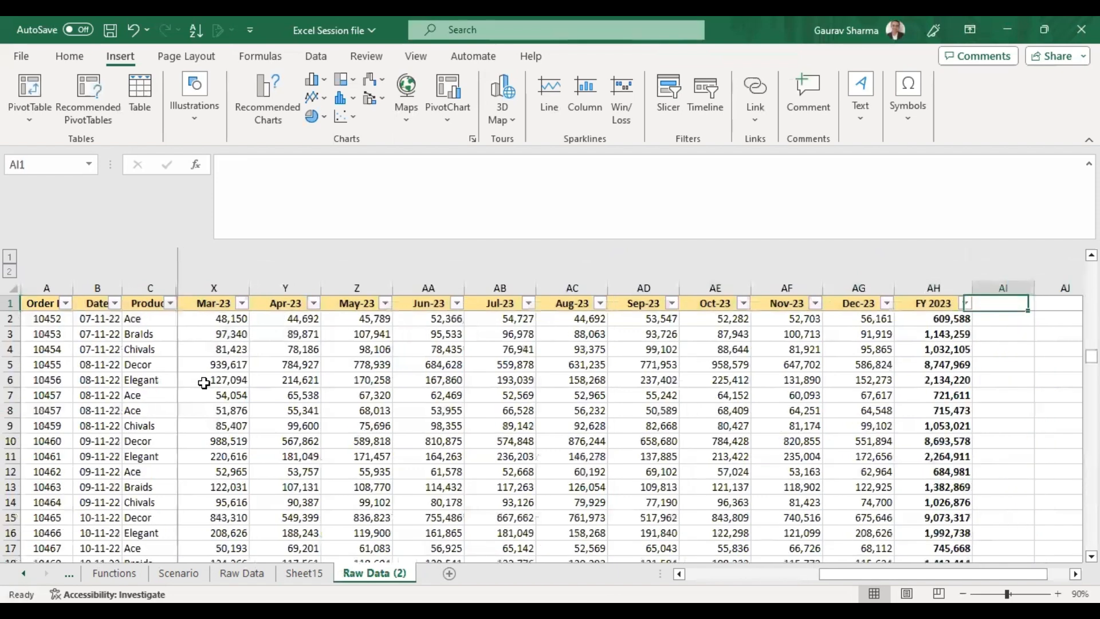
pyautogui.hscroll(1, 203, 383)
pyautogui.write('Q1')
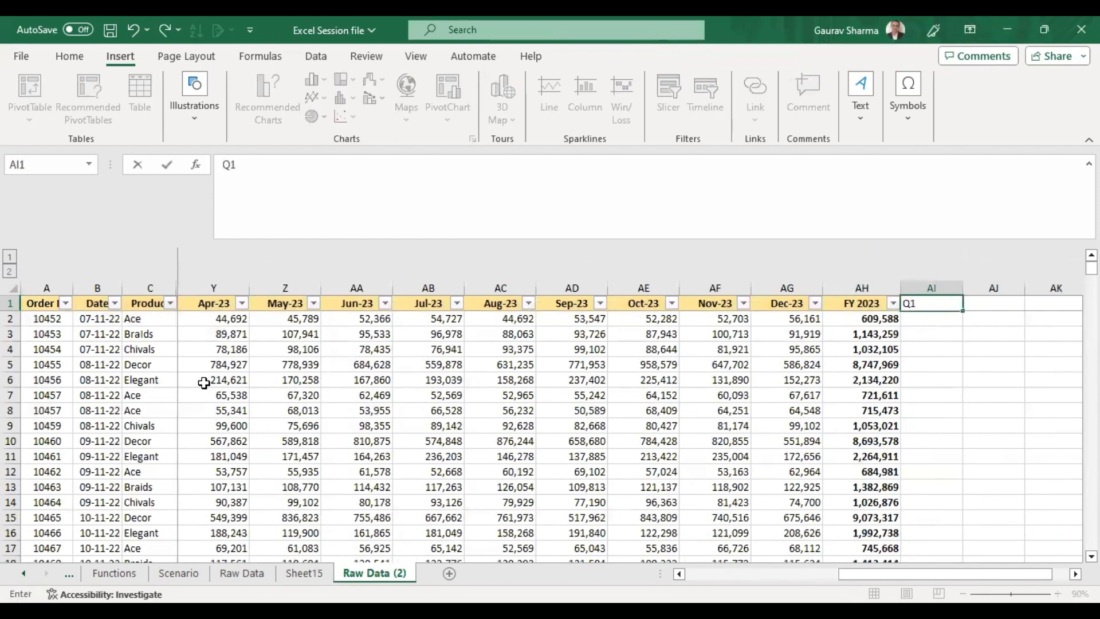
pyautogui.press('Tab')
pyautogui.write('Q2')
pyautogui.press('Tab')
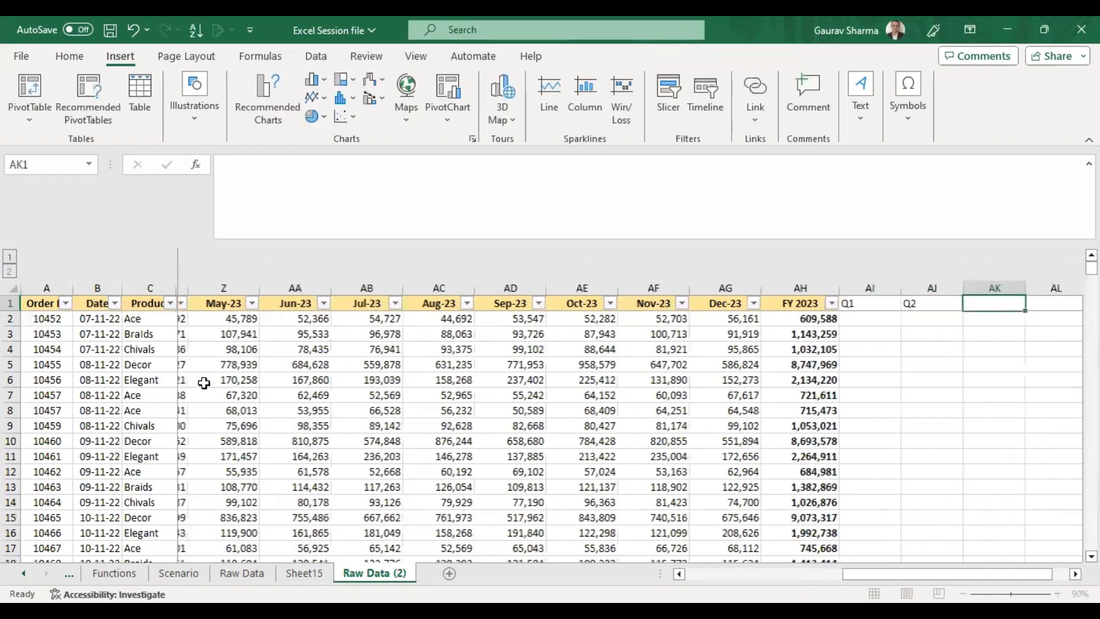
pyautogui.press('Down')
pyautogui.press('Left')
pyautogui.press('Left')
pyautogui.hotkey('alt', '=')
pyautogui.press('Left')
pyautogui.press('Right')
pyautogui.press('Right')
pyautogui.press('Right')
pyautogui.press('Right')
pyautogui.press('Right')
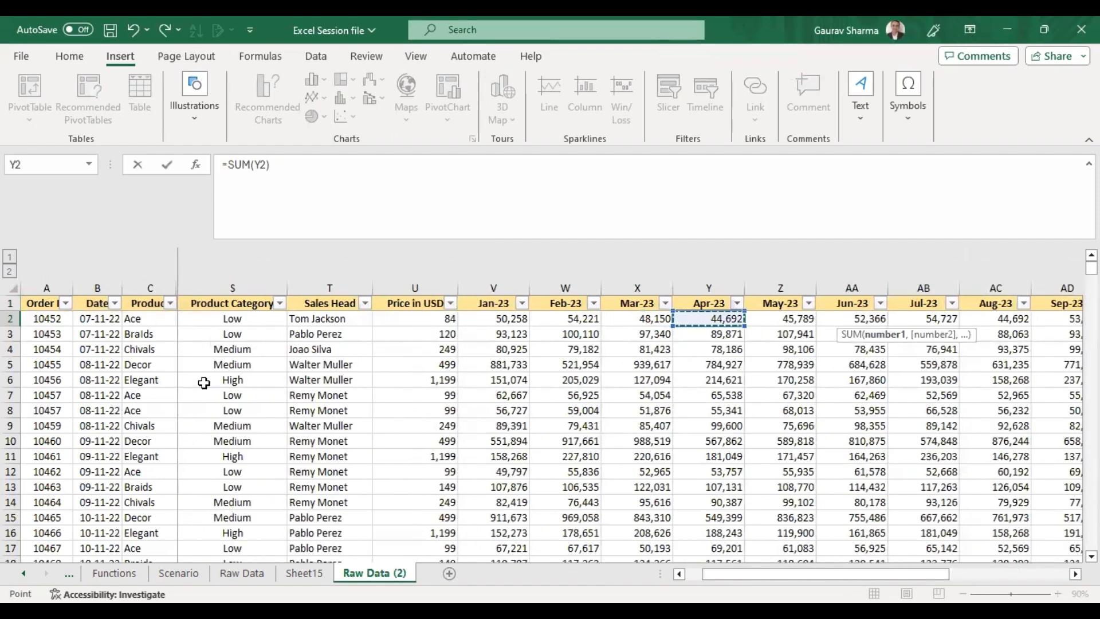
pyautogui.press('Escape')
# Clear the Q1 and Q2 headers from the Raw Data (2) sheet.
pyautogui.press('Up')
pyautogui.hotkey('shift', 'Right')
pyautogui.press('Delete')
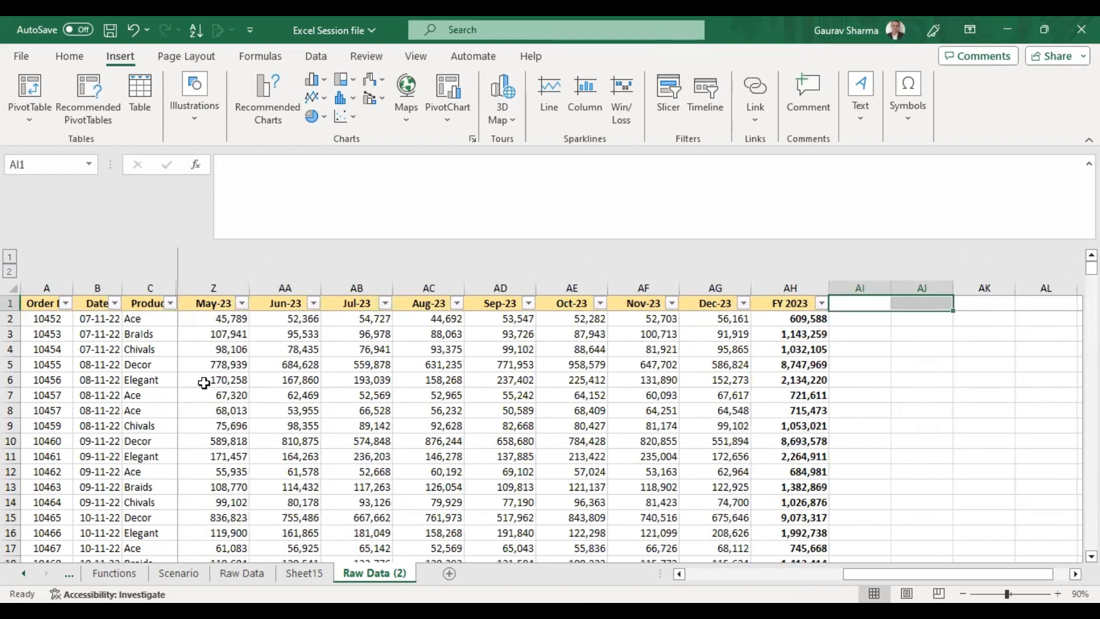
# Return to the pivot sheet and open a new calculated field for the pivot table named Q1.
pyautogui.hotkey('ctrl', 'pageup')
pyautogui.press('Left')
pyautogui.press('Left')
pyautogui.press('Left')
pyautogui.press('Left')
pyautogui.press('Left')
pyautogui.press('Left')
pyautogui.press('Left')
pyautogui.press('Left')
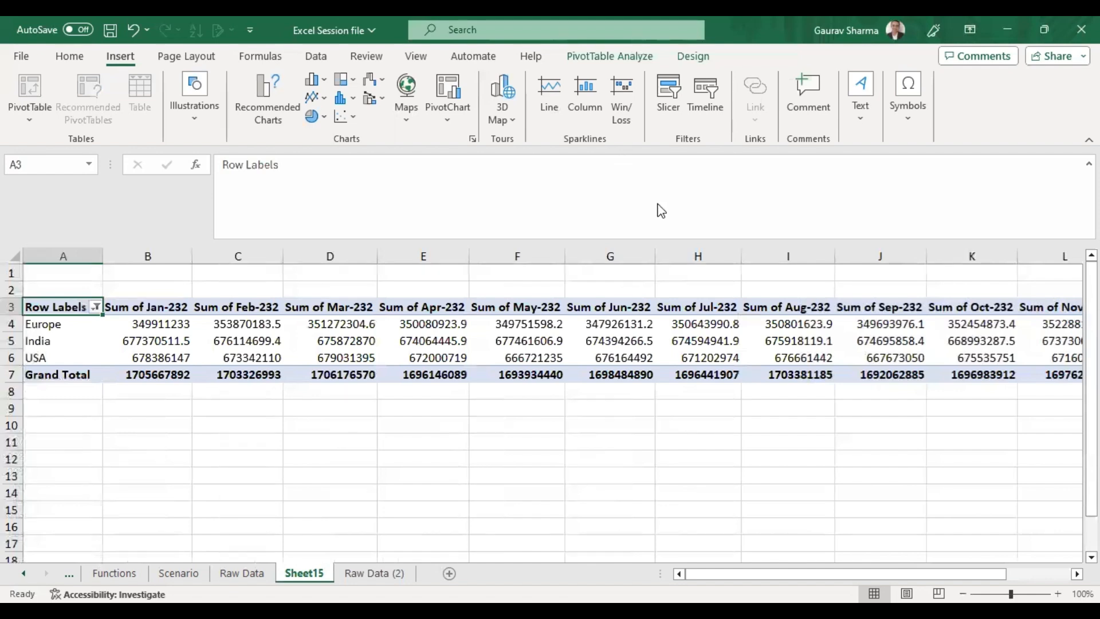
pyautogui.click(319, 338)
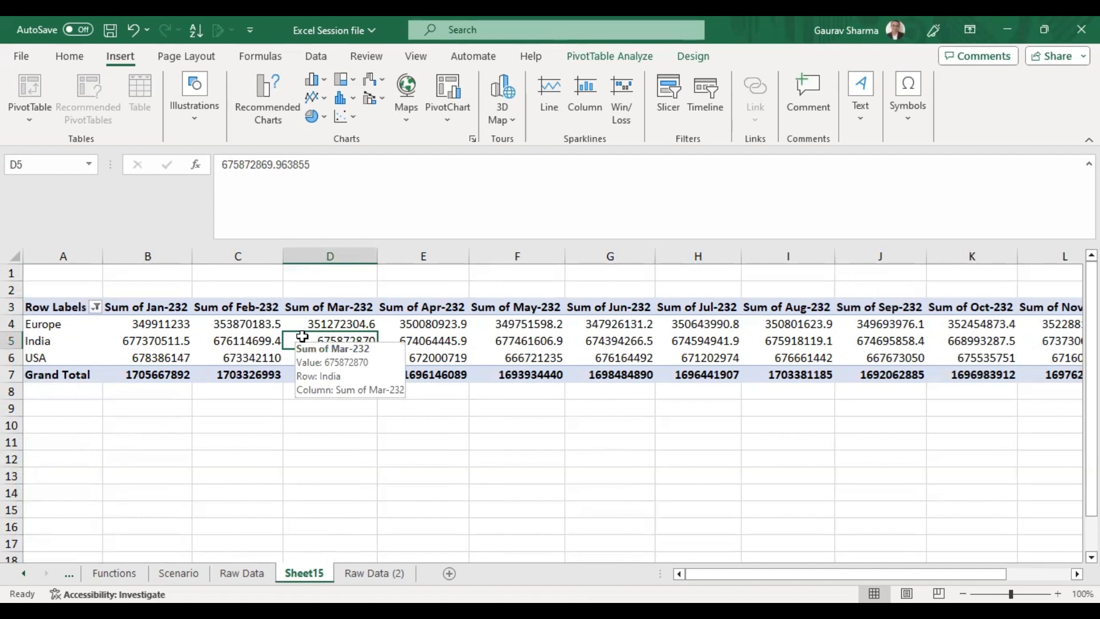
pyautogui.click(614, 419)
pyautogui.click(252, 338)
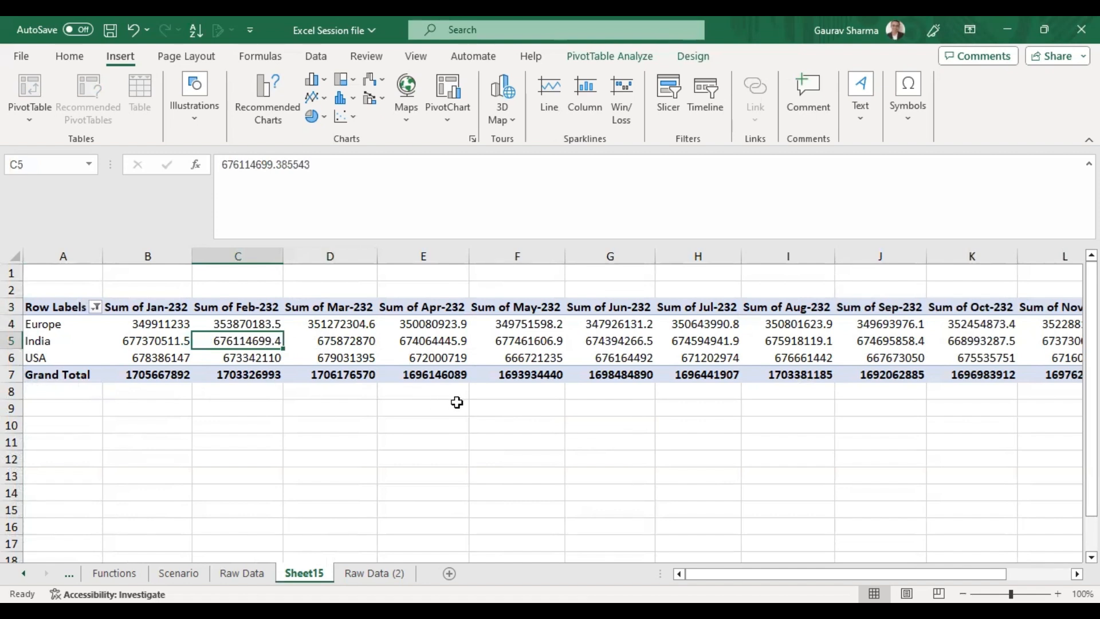
pyautogui.click(608, 63)
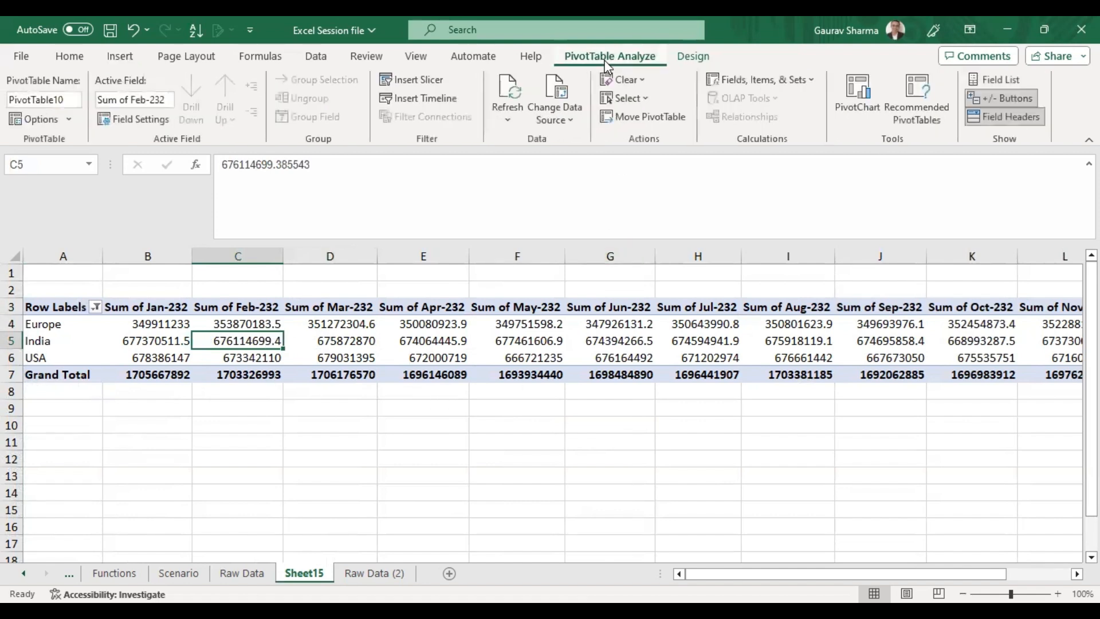
pyautogui.click(777, 80)
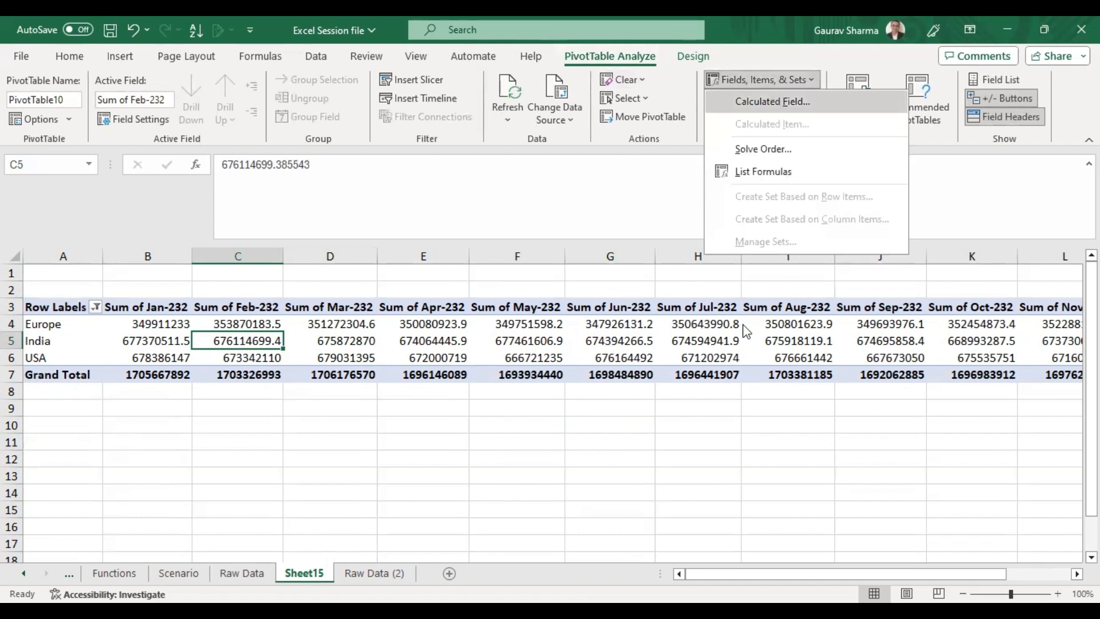
pyautogui.press('Return')
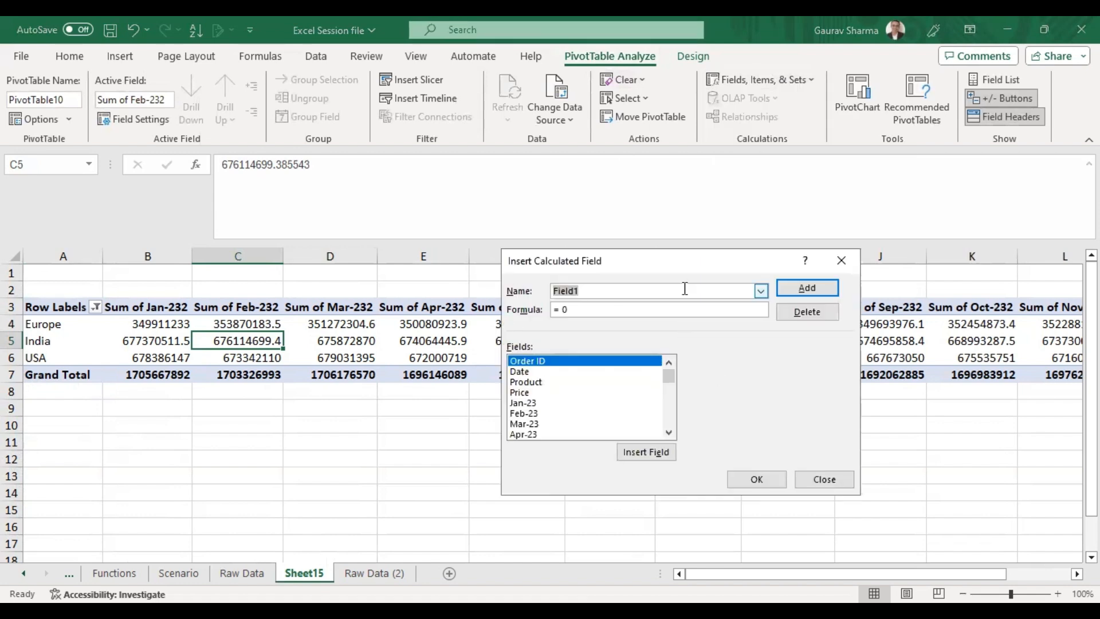
pyautogui.write('Q1')
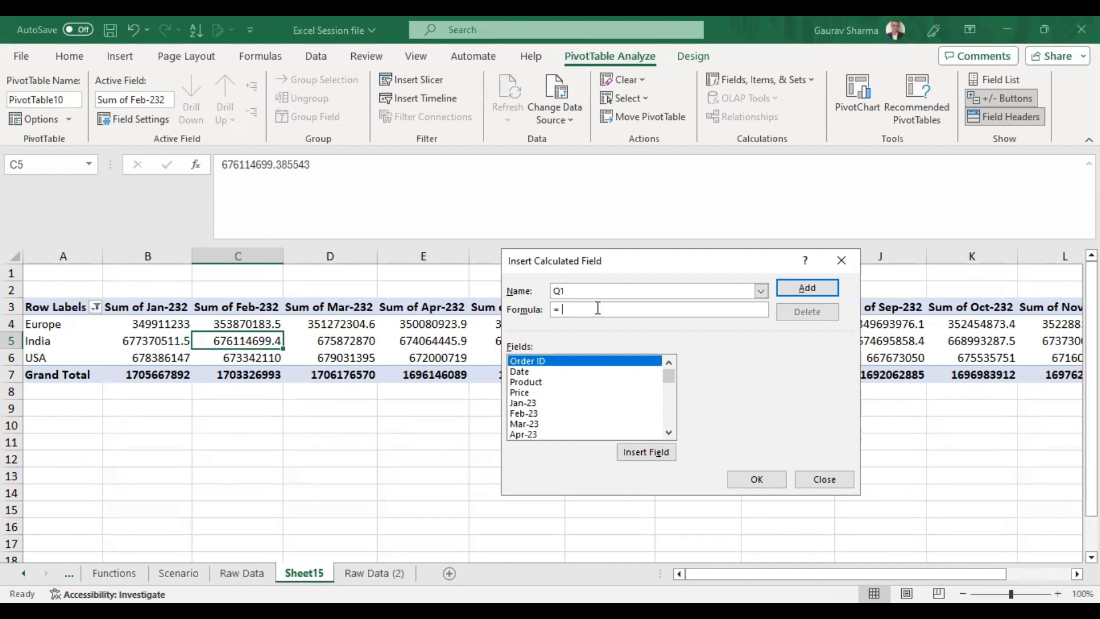
# Set the Q1 formula to 'Jan-232' + 'Feb-232' + 'Mar-232' and add the calculated field.
pyautogui.click(669, 432)
pyautogui.click(668, 432)
pyautogui.click(668, 432)
pyautogui.moveTo(669, 432); pyautogui.dragTo(668, 432)
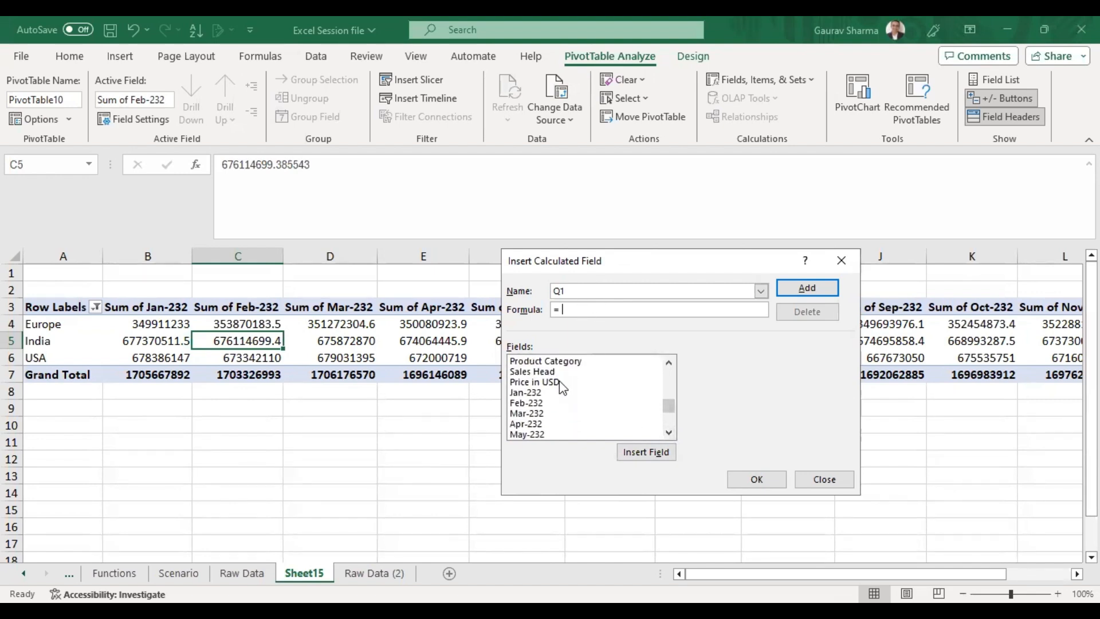
pyautogui.click(531, 392)
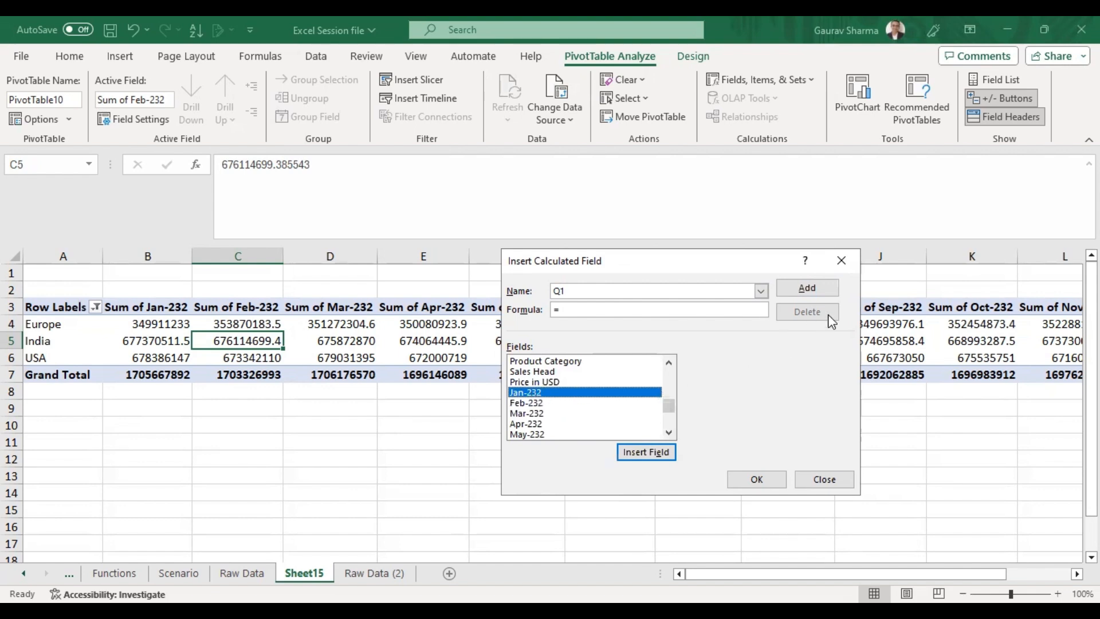
pyautogui.doubleClick(553, 394)
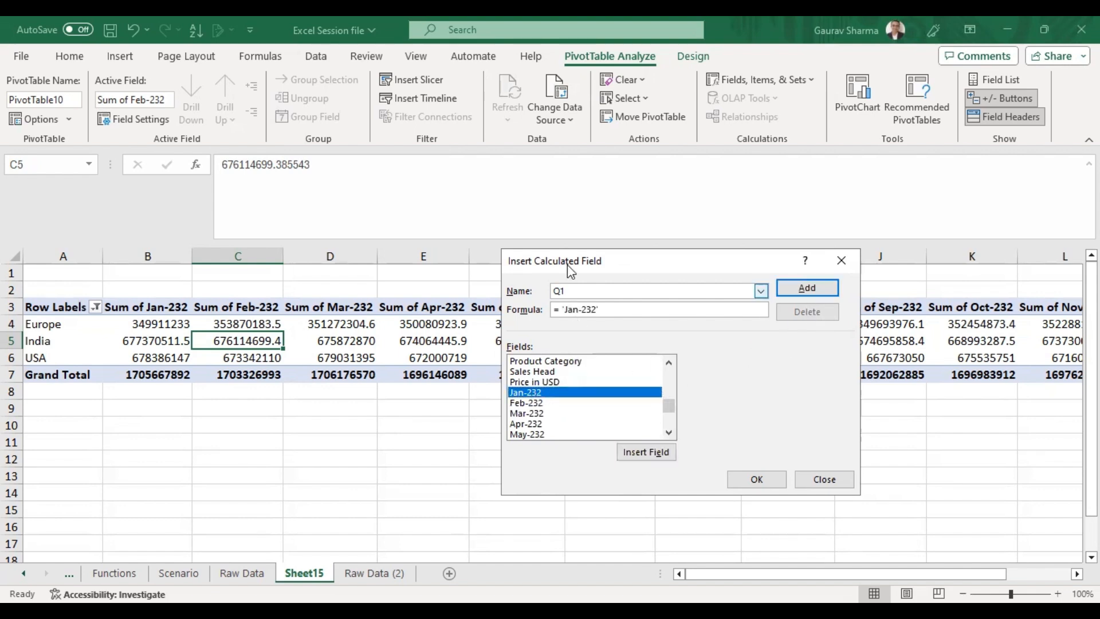
pyautogui.write('+')
pyautogui.doubleClick(537, 404)
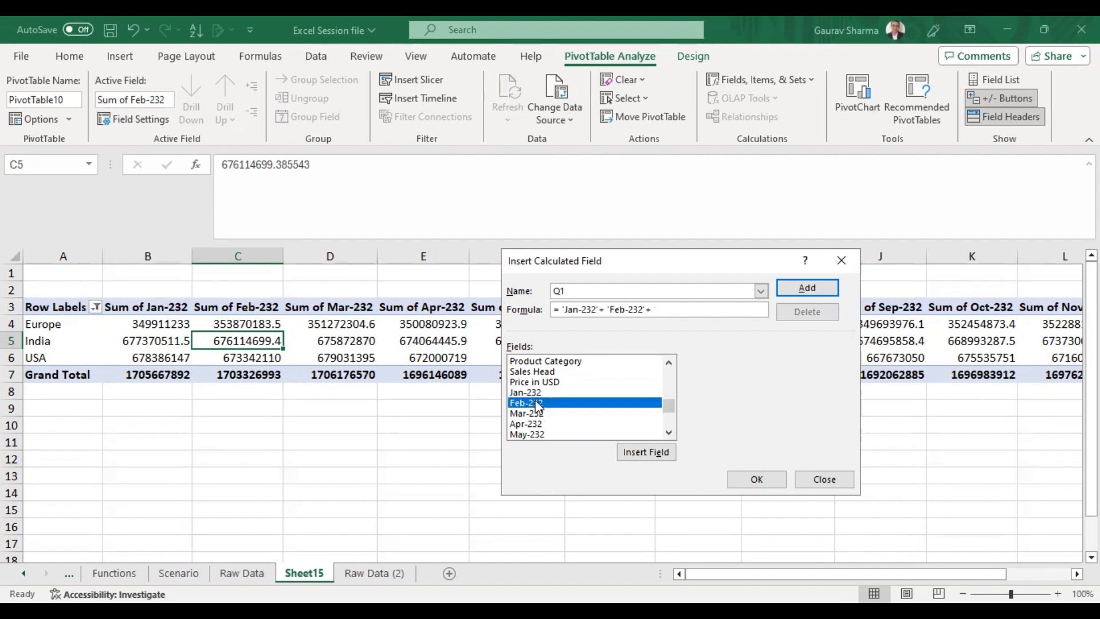
pyautogui.doubleClick(537, 413)
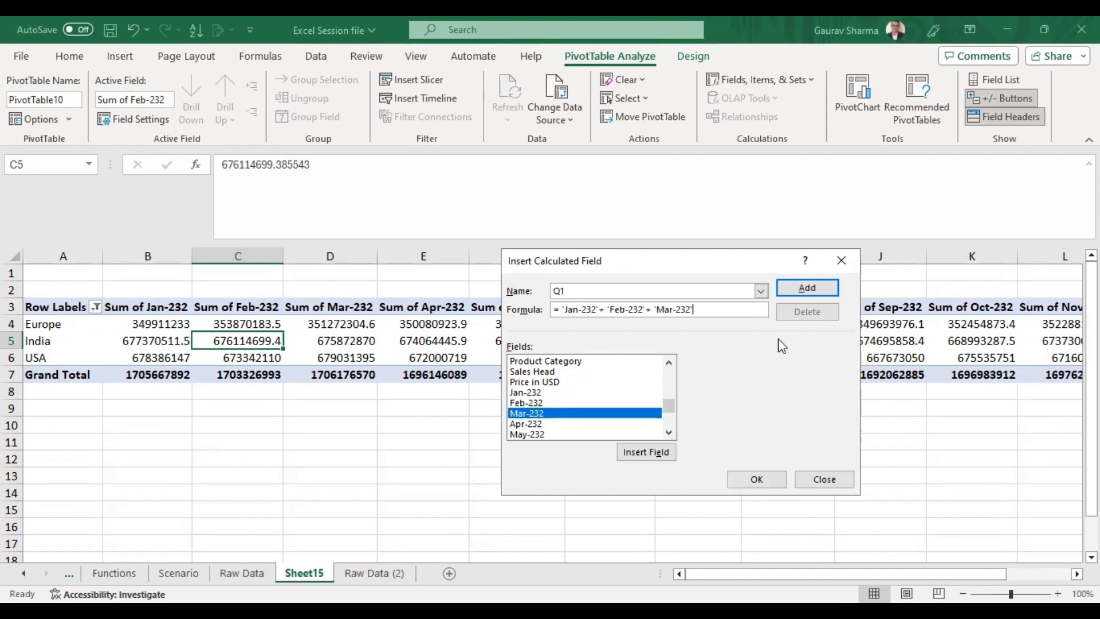
pyautogui.click(791, 289)
# Create a calculated field named Q2 with the formula 'Apr-232' + 'May-232' + 'Jun-232' and add it.
pyautogui.click(587, 286)
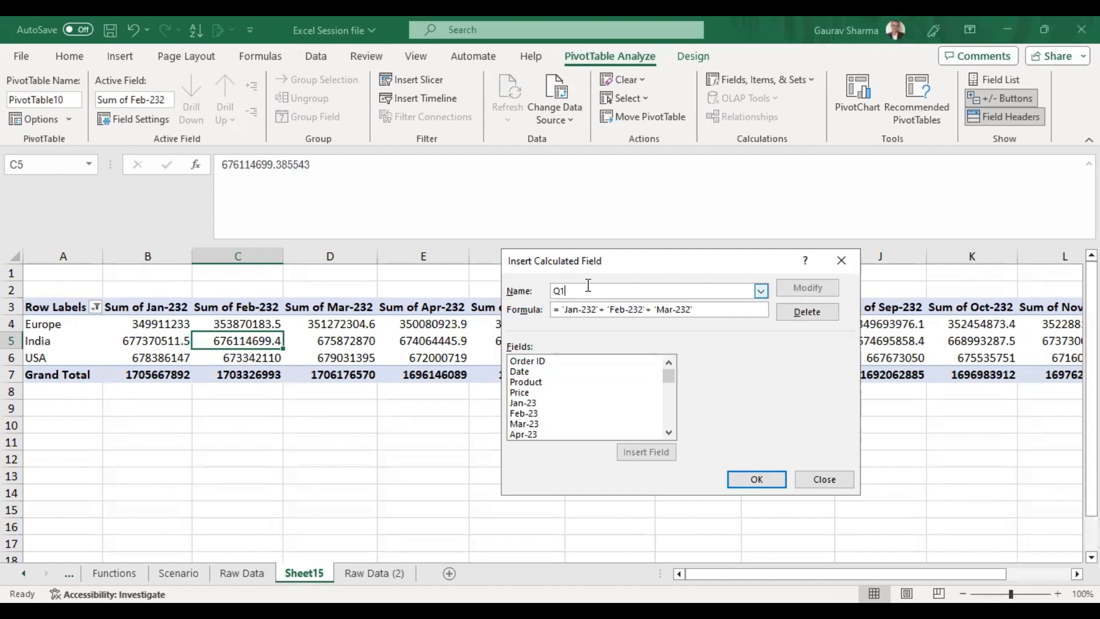
pyautogui.press('BackSpace')
pyautogui.write('2')
pyautogui.moveTo(696, 310); pyautogui.dragTo(562, 313)
pyautogui.press('BackSpace')
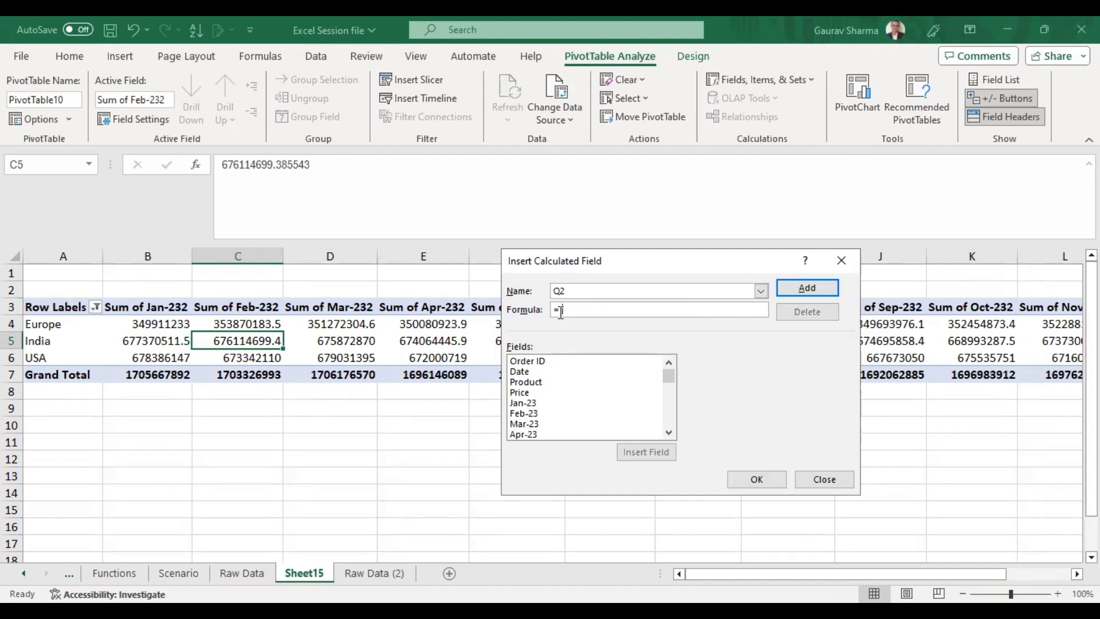
pyautogui.click(669, 433)
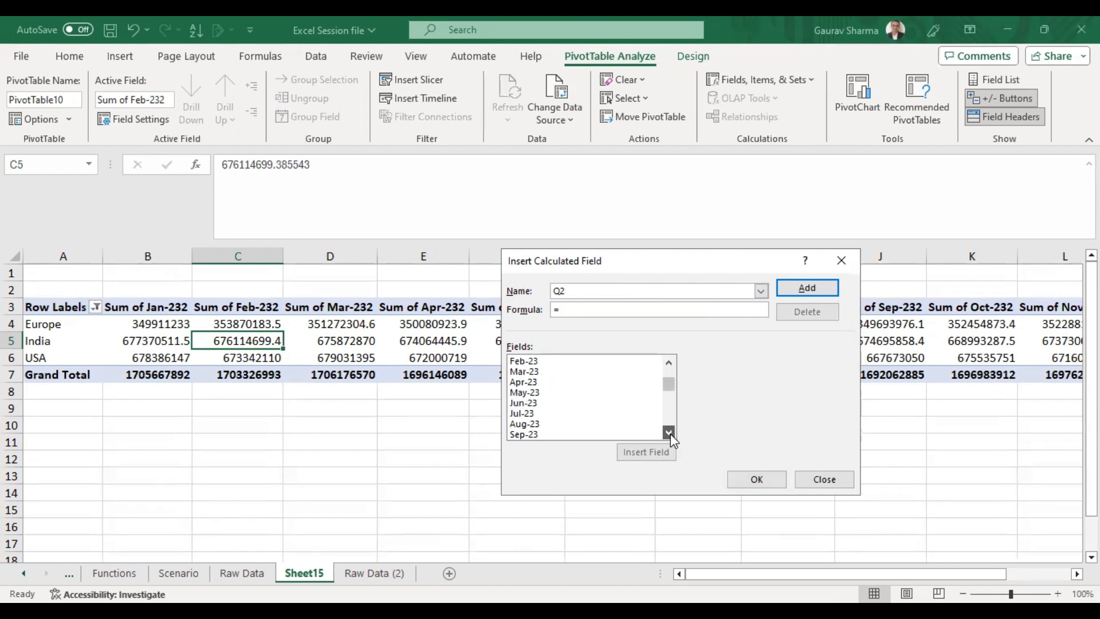
pyautogui.click(669, 433)
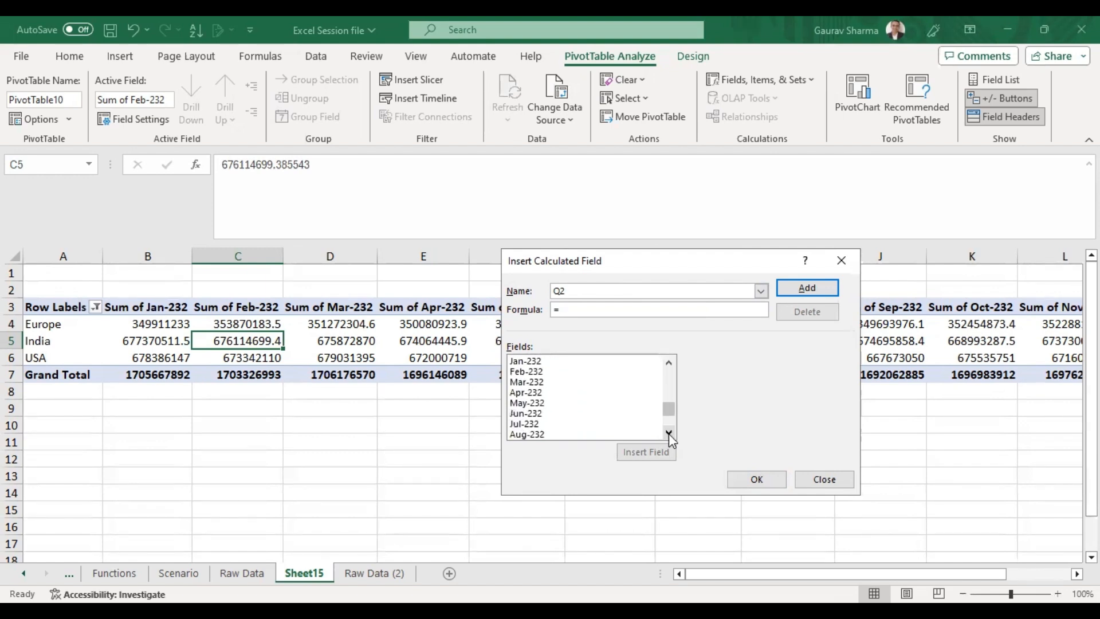
pyautogui.doubleClick(515, 393)
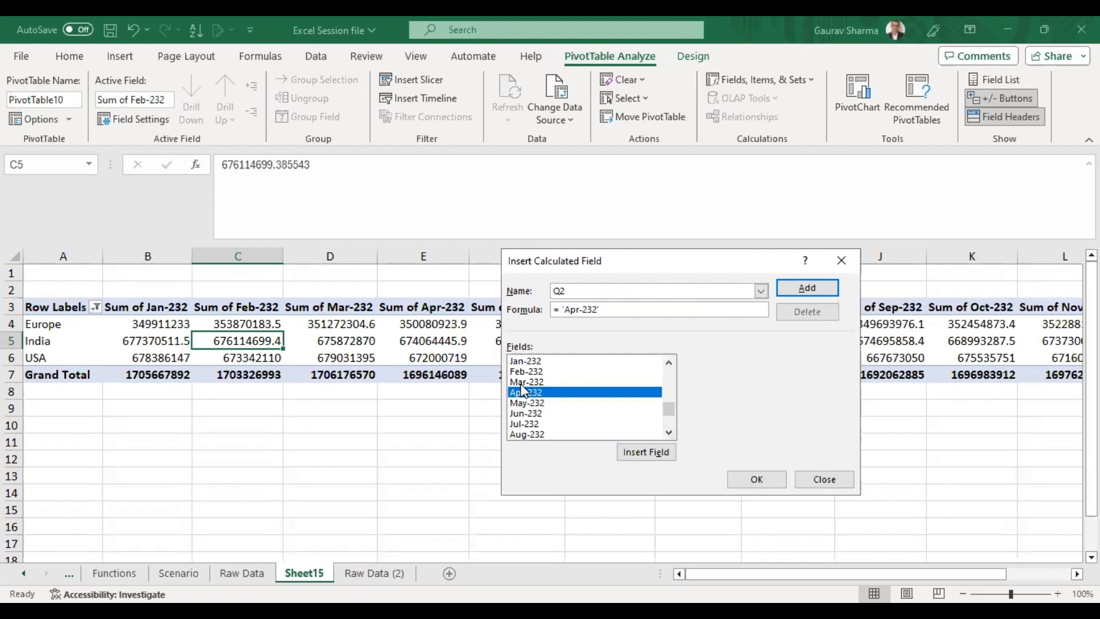
pyautogui.write('+')
pyautogui.doubleClick(515, 403)
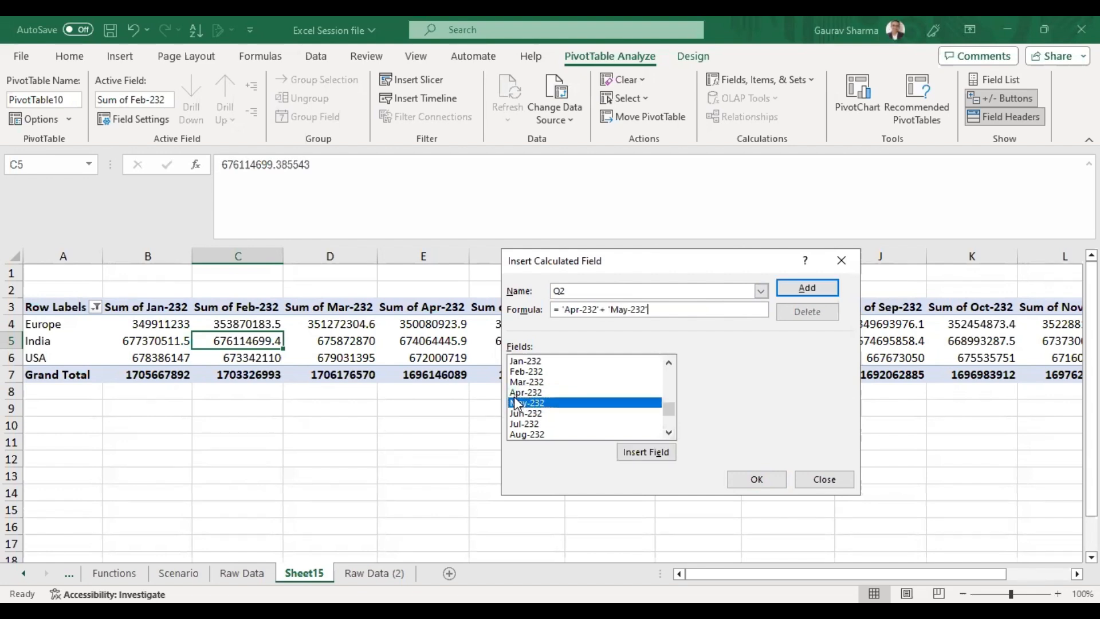
pyautogui.write('+')
pyautogui.doubleClick(524, 413)
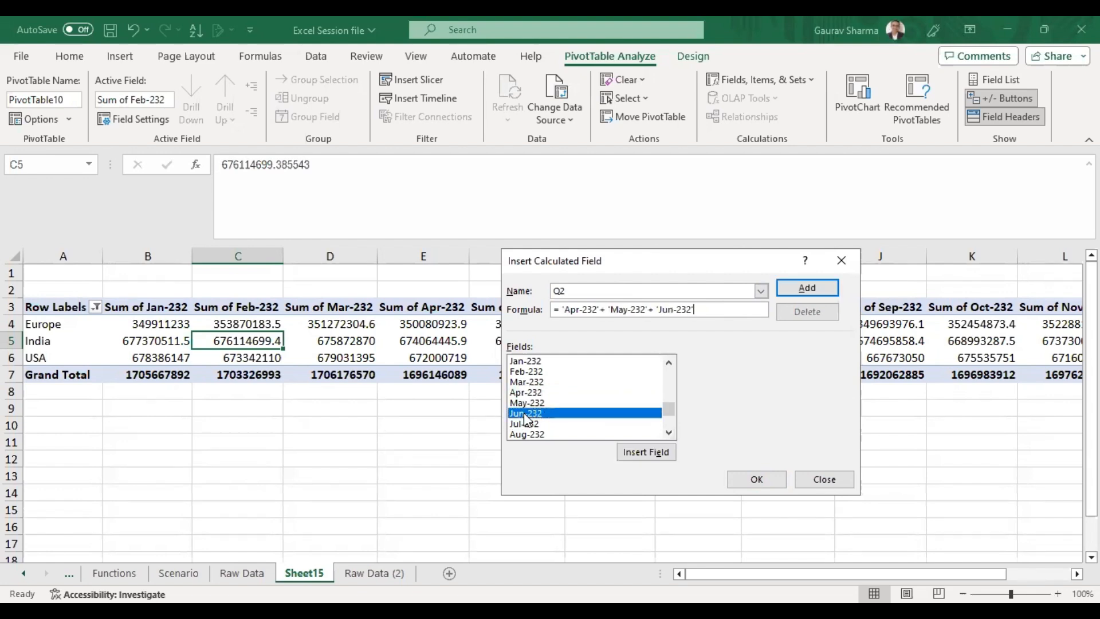
pyautogui.click(807, 288)
# Rename the next calculated field to Q3.
pyautogui.click(624, 290)
pyautogui.press('BackSpace')
pyautogui.write('3')
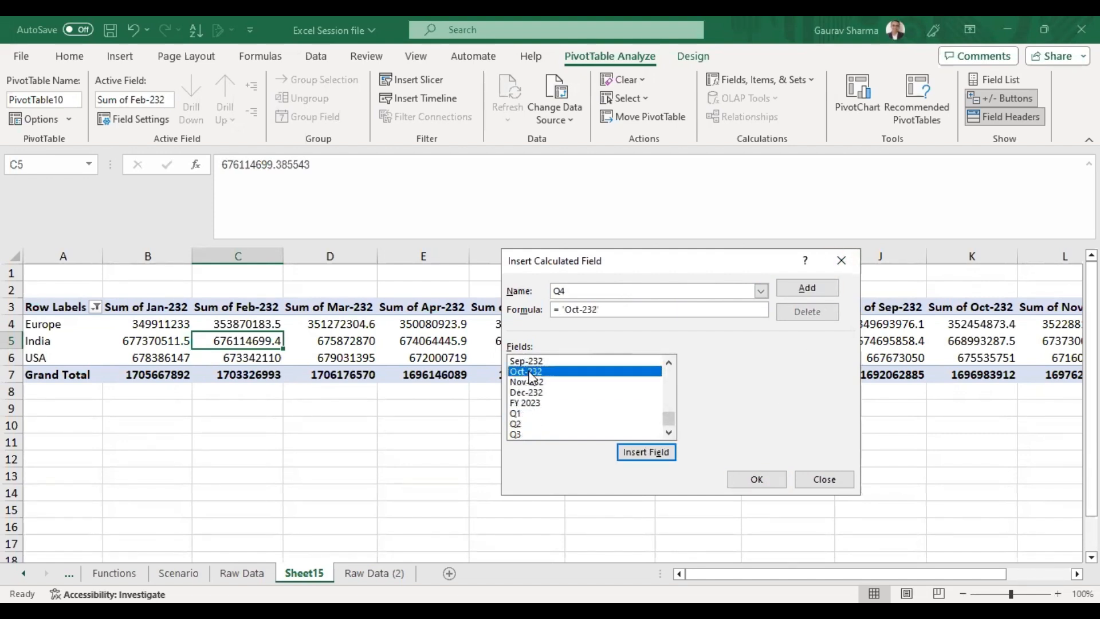
# Complete the Q4 calculated field formula as 'Oct-232' + 'Nov-232' + 'Dec-232', add it and close the dialog.
pyautogui.write('+')
pyautogui.doubleClick(532, 381)
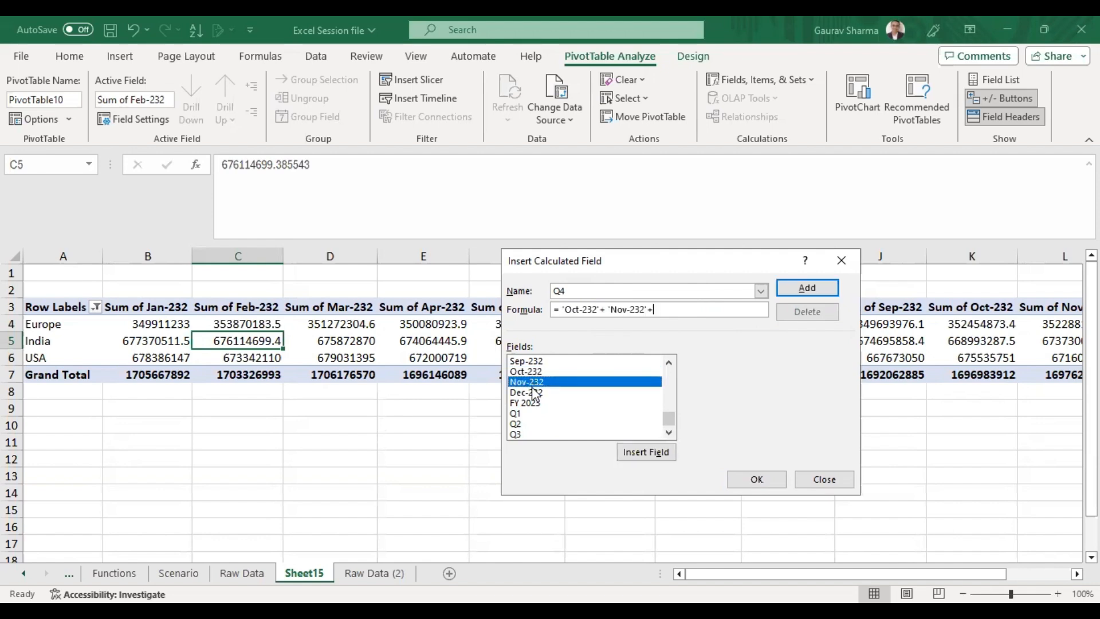
pyautogui.doubleClick(533, 394)
pyautogui.click(797, 294)
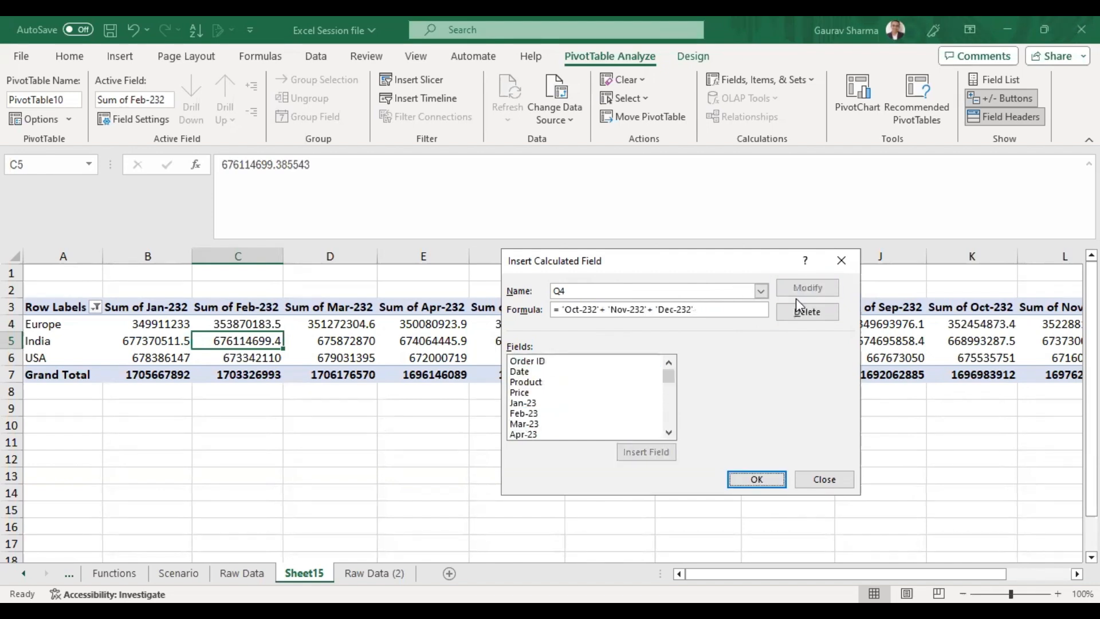
pyautogui.click(747, 481)
# Browse across the pivot table's monthly sum columns.
pyautogui.click(727, 342)
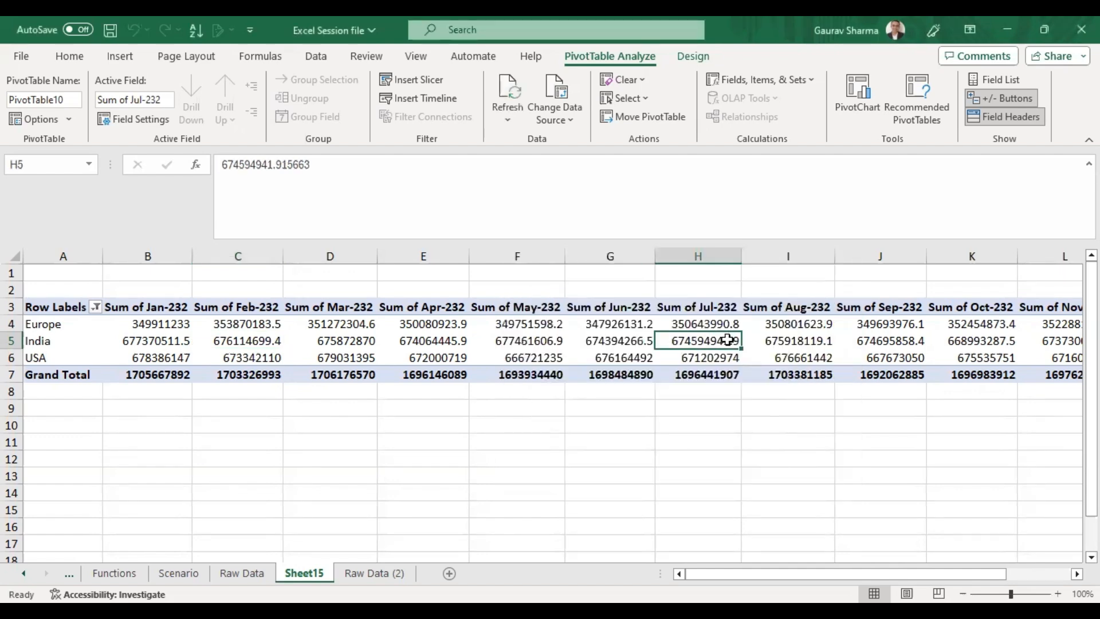
pyautogui.hotkey('ctrl', 'Right')
pyautogui.press('Right')
pyautogui.press('Left')
pyautogui.press('Left')
pyautogui.hotkey('ctrl', 'Left')
pyautogui.press('Right')
pyautogui.press('Right')
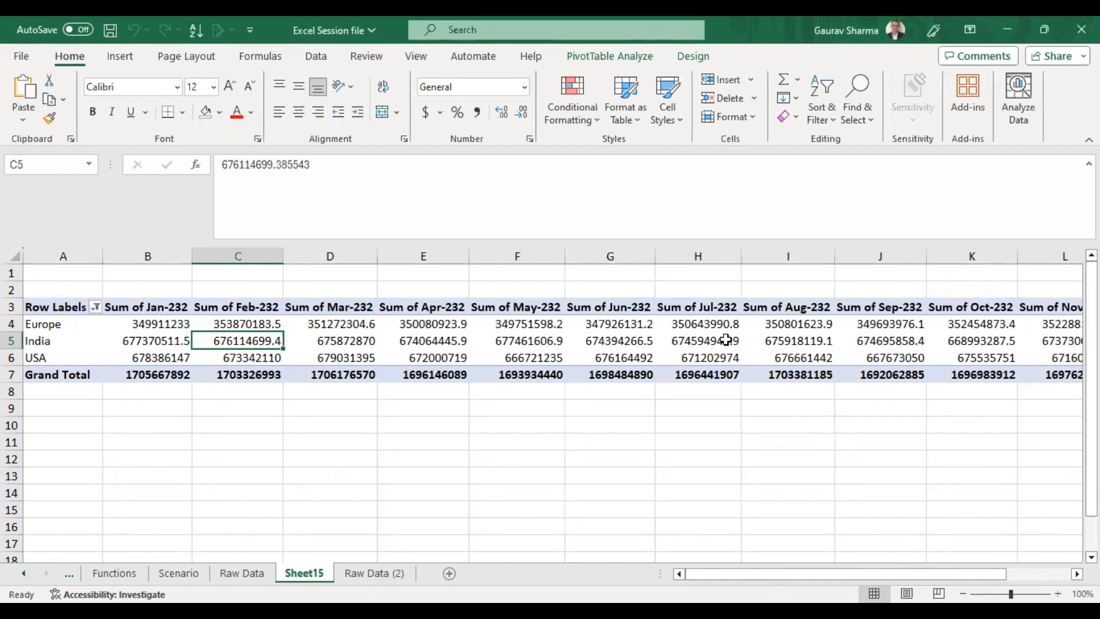
# Open the PivotTable field list from a value cell's context menu.
pyautogui.rightClick(726, 340)
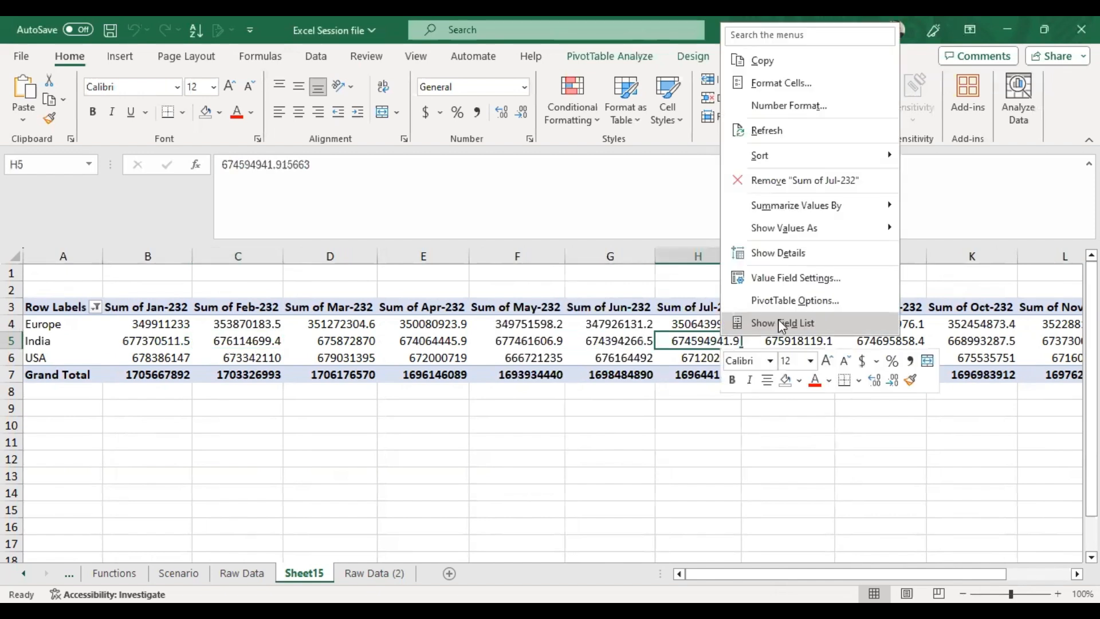
pyautogui.click(514, 340)
pyautogui.rightClick(514, 340)
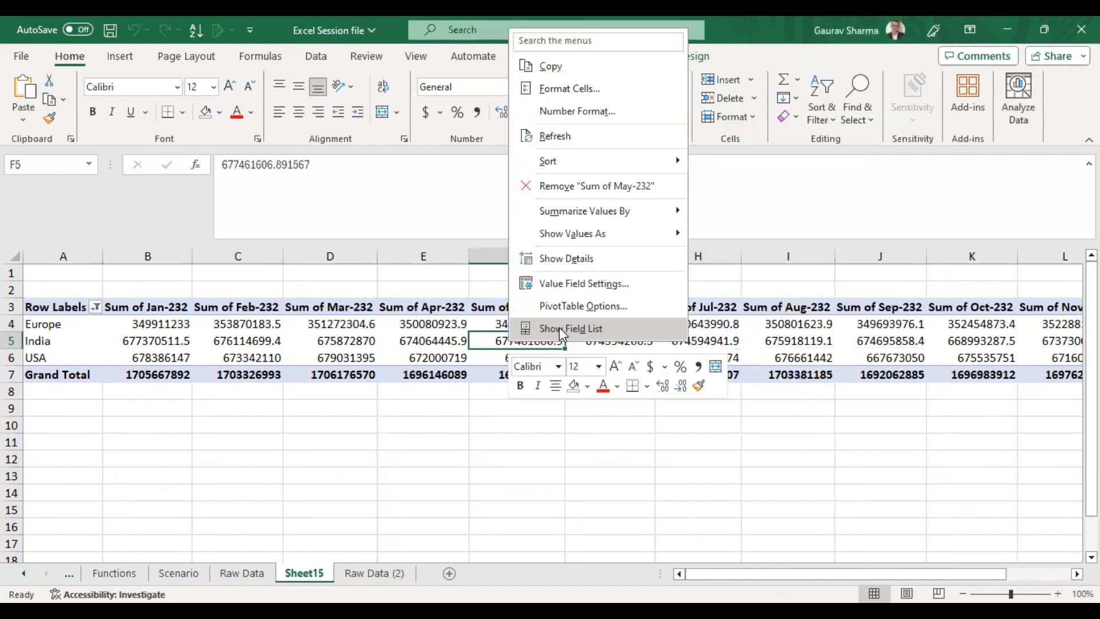
pyautogui.press('Escape')
pyautogui.click(424, 340)
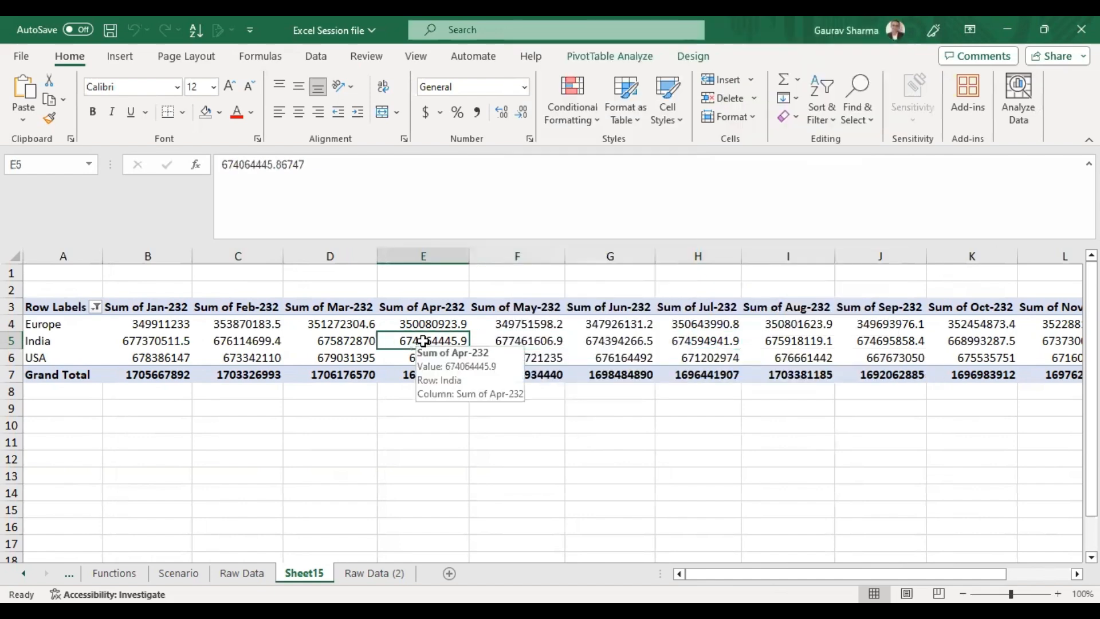
pyautogui.click(529, 325)
pyautogui.rightClick(529, 326)
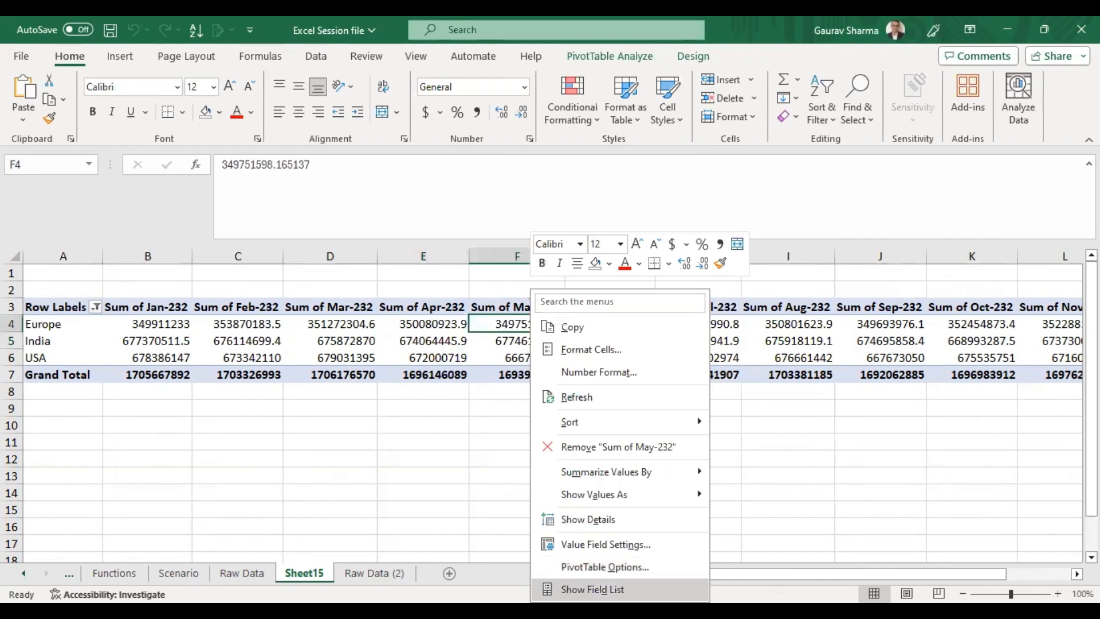
pyautogui.click(592, 588)
# Add the Q1, Q2, Q3 and Q4 fields to the pivot values and remove the Nov-232 and Dec-232 fields.
pyautogui.scroll(-4, 951, 384)
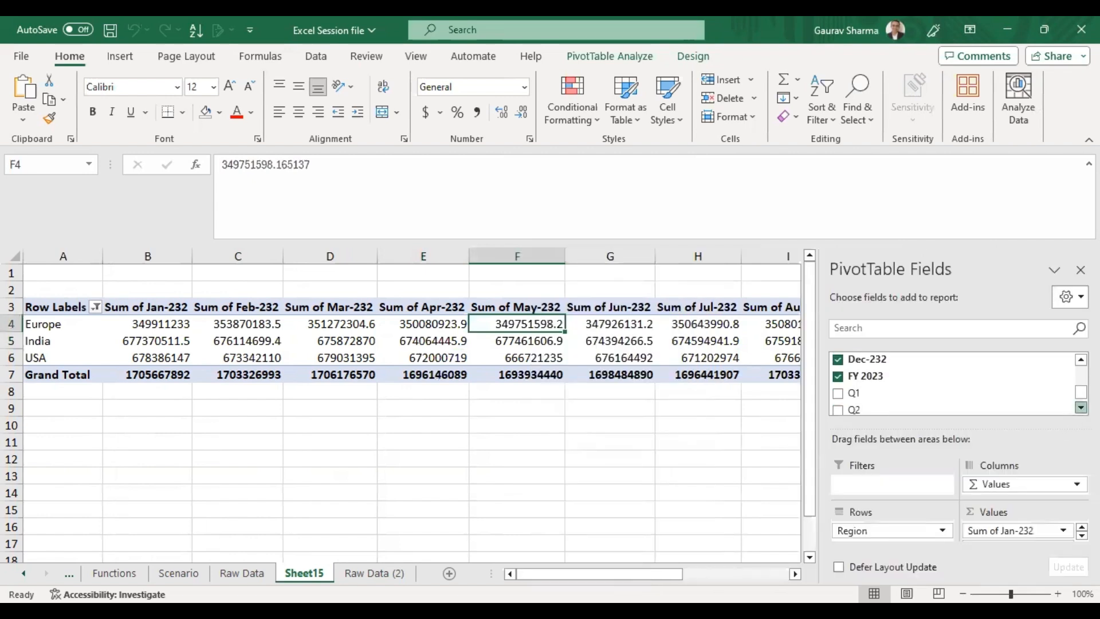
pyautogui.click(837, 358)
pyautogui.click(837, 385)
pyautogui.click(837, 401)
pyautogui.click(1081, 407)
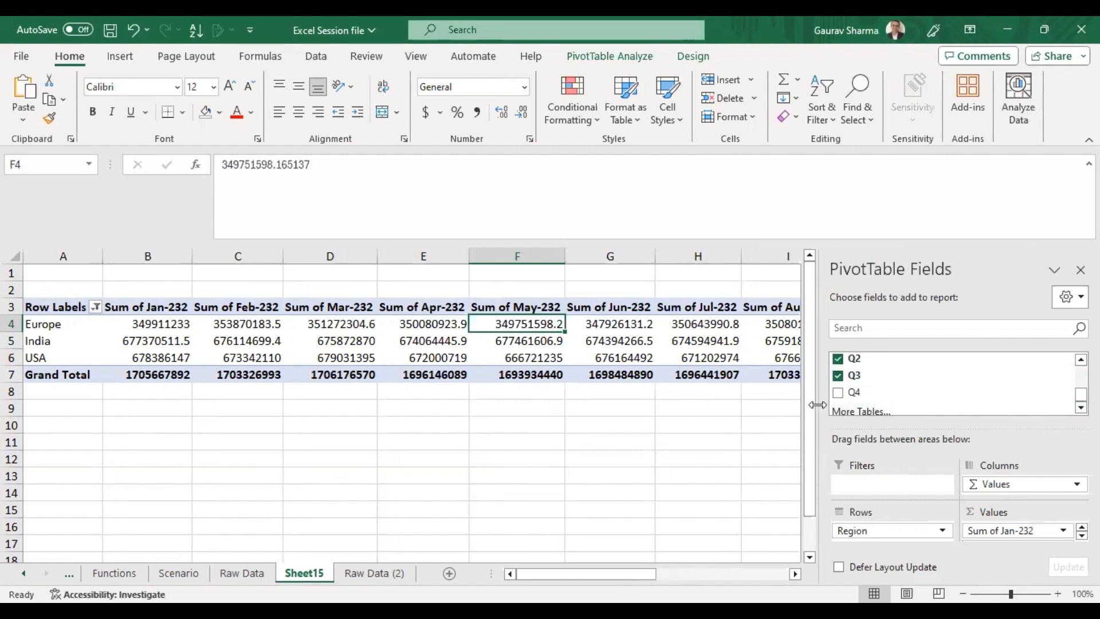
pyautogui.click(838, 394)
pyautogui.scroll(2, 867, 389)
pyautogui.click(838, 372)
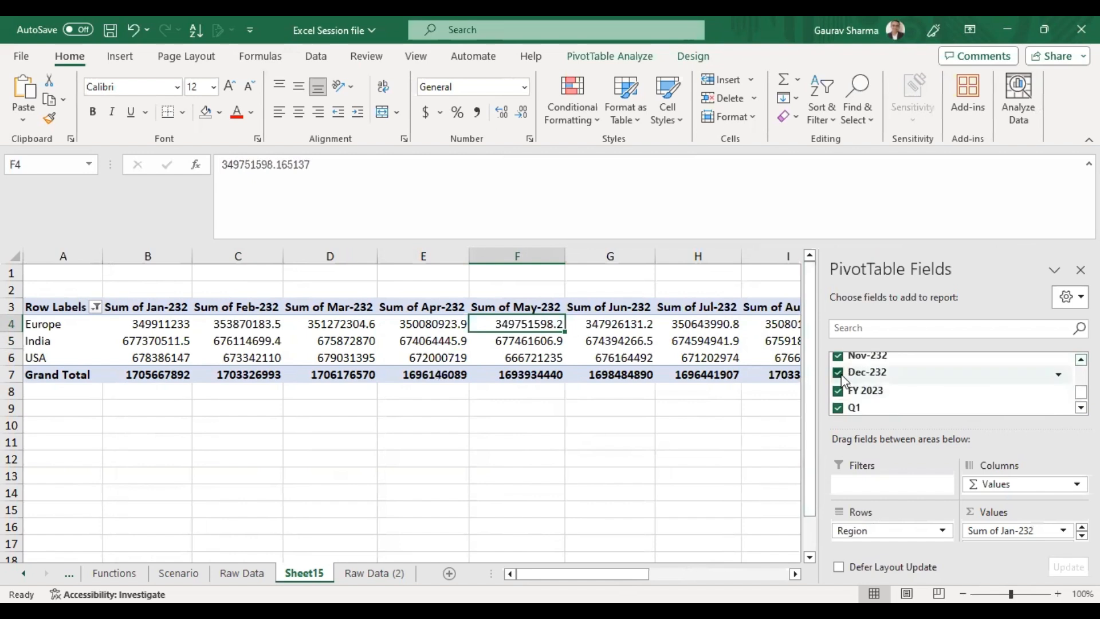
pyautogui.click(837, 356)
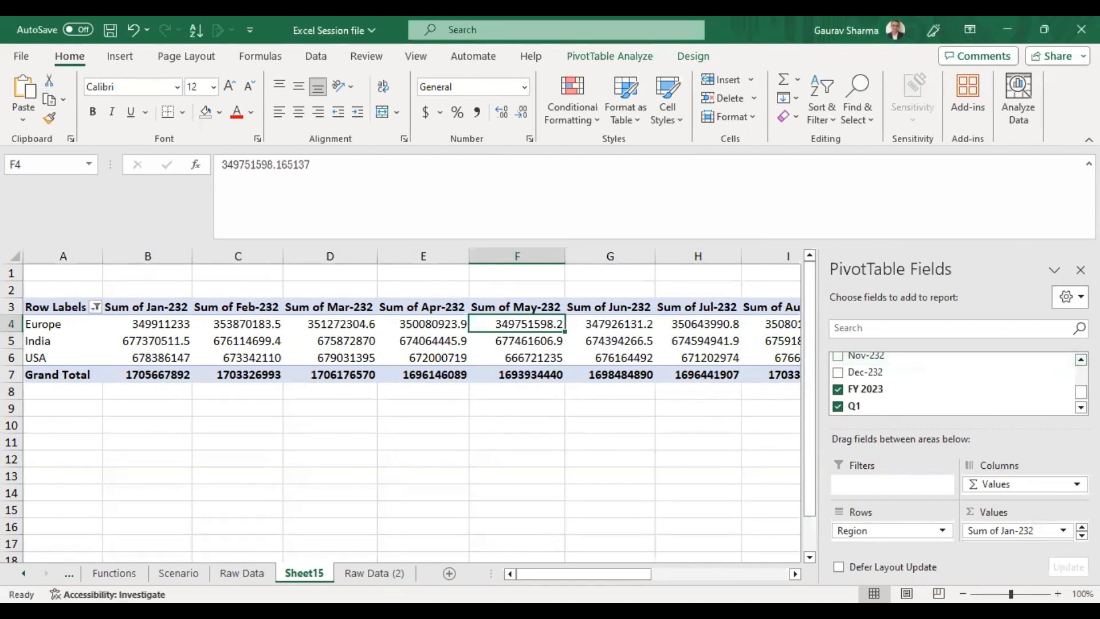
# Remove the remaining monthly fields Jan-232 through Oct-232 from the pivot values.
pyautogui.scroll(1, 853, 380)
pyautogui.click(841, 377)
pyautogui.click(841, 359)
pyautogui.scroll(1, 854, 380)
pyautogui.scroll(1, 854, 384)
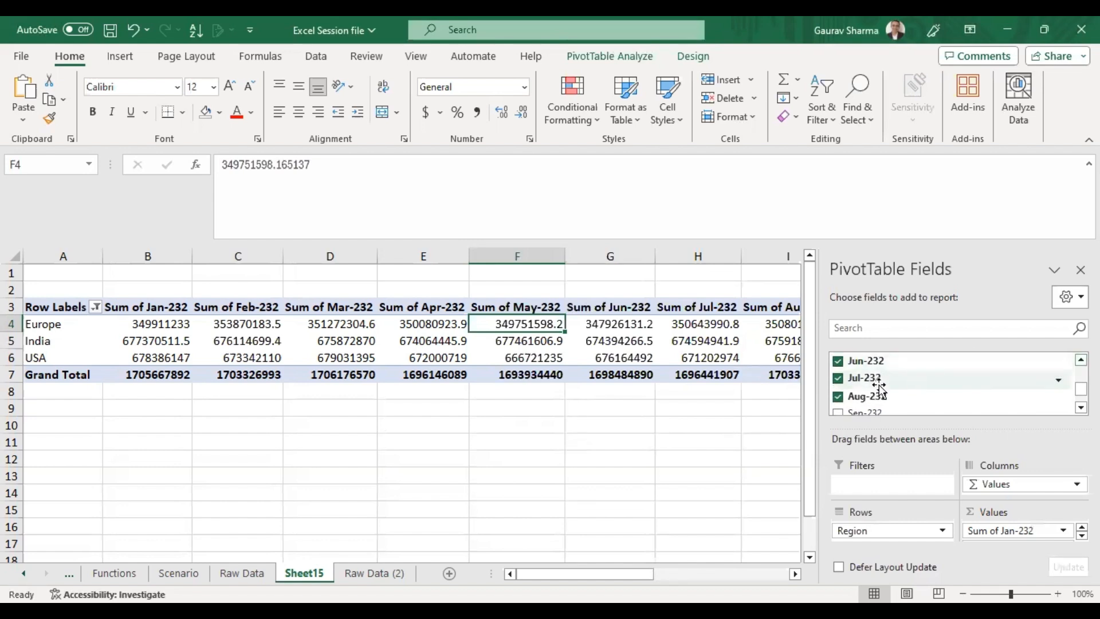
pyautogui.click(838, 396)
pyautogui.click(839, 378)
pyautogui.click(838, 360)
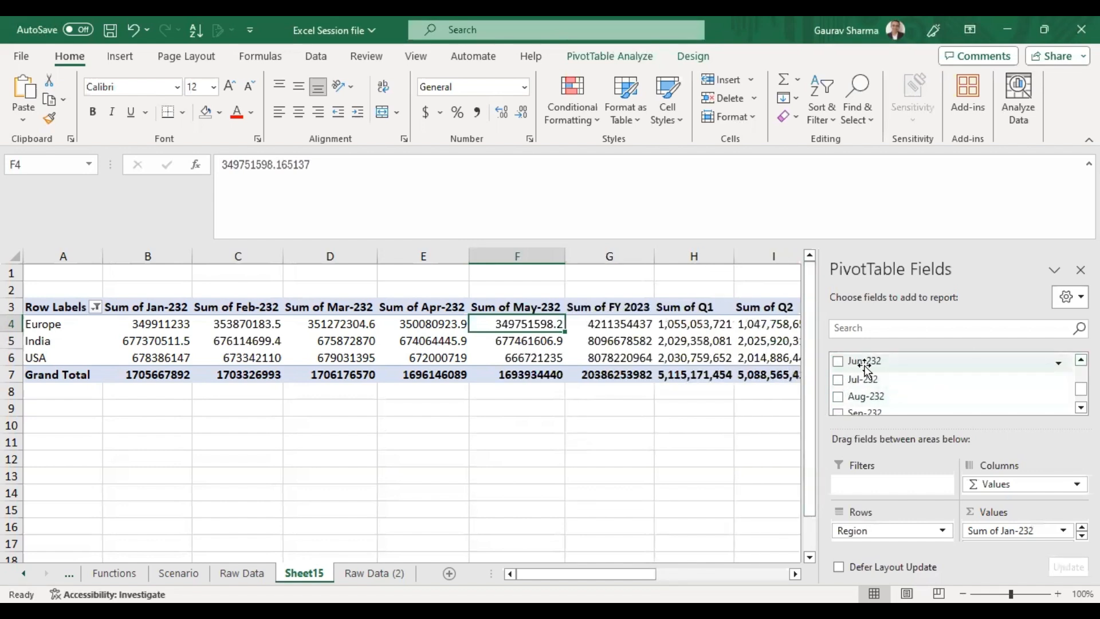
pyautogui.scroll(2, 853, 381)
pyautogui.scroll(1, 854, 381)
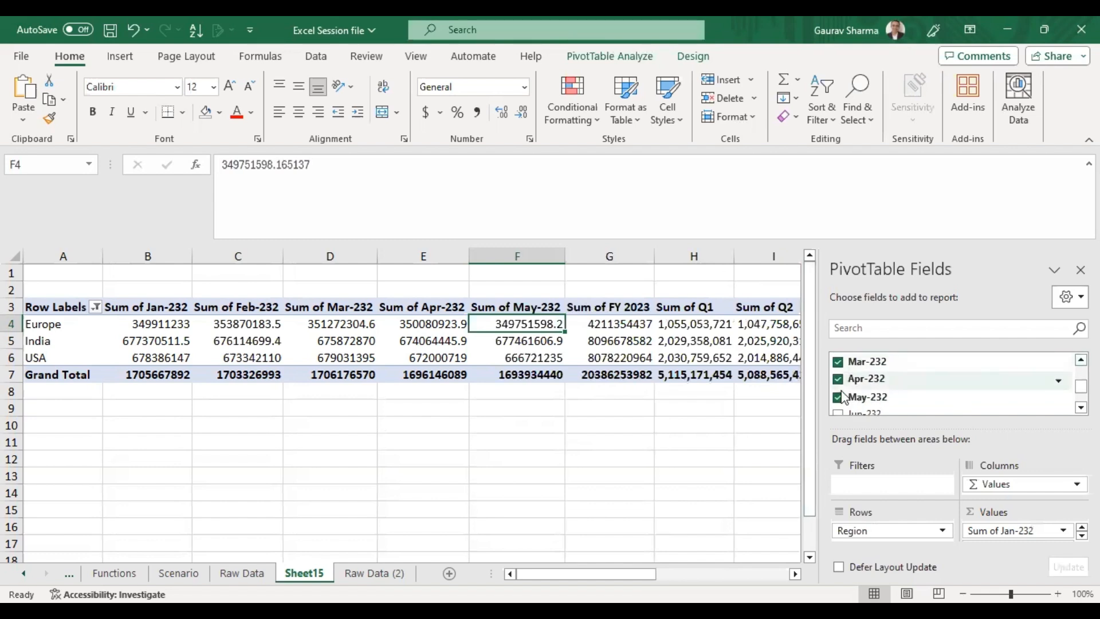
pyautogui.click(837, 397)
pyautogui.click(837, 379)
pyautogui.click(837, 362)
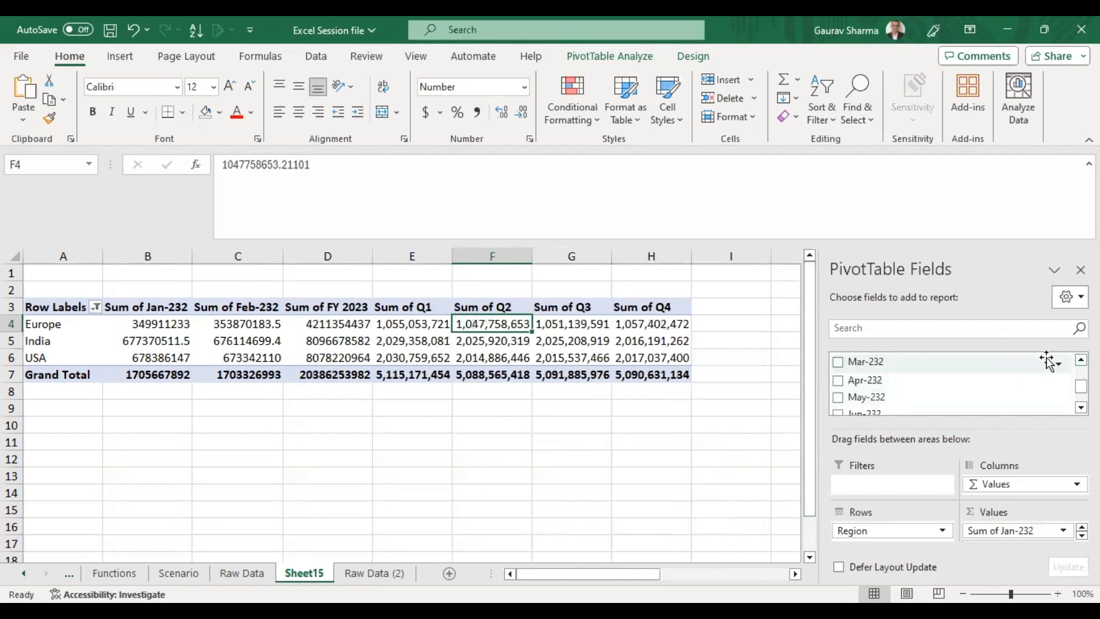
pyautogui.scroll(3, 842, 389)
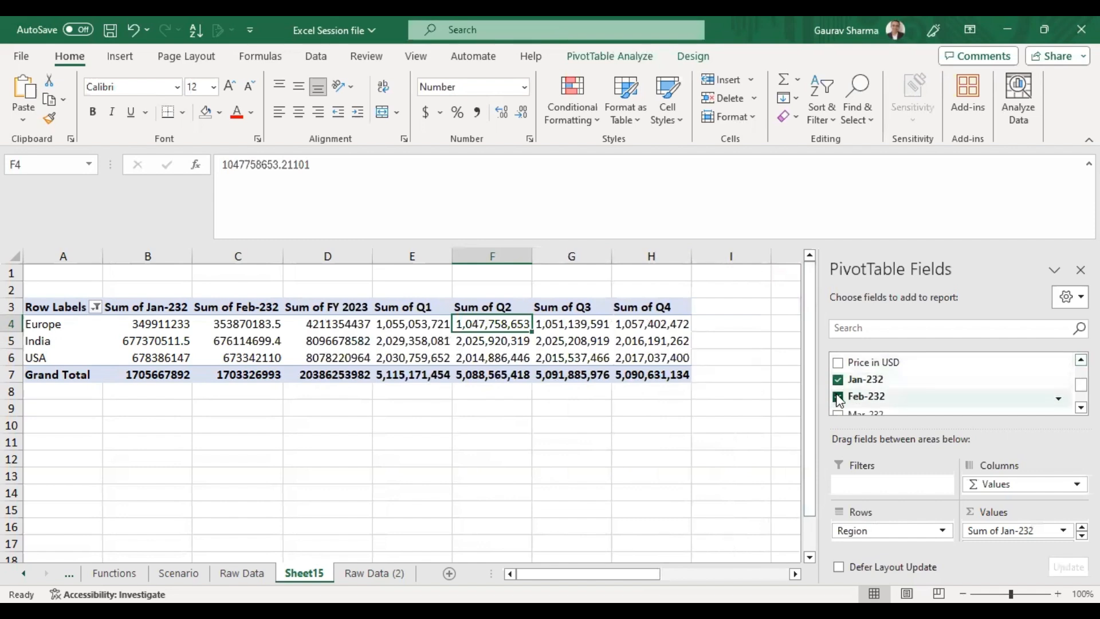
pyautogui.click(838, 397)
pyautogui.click(837, 379)
# Move the Sum of FY 2023 column to the end of the pivot table after Sum of Q4.
pyautogui.click(539, 387)
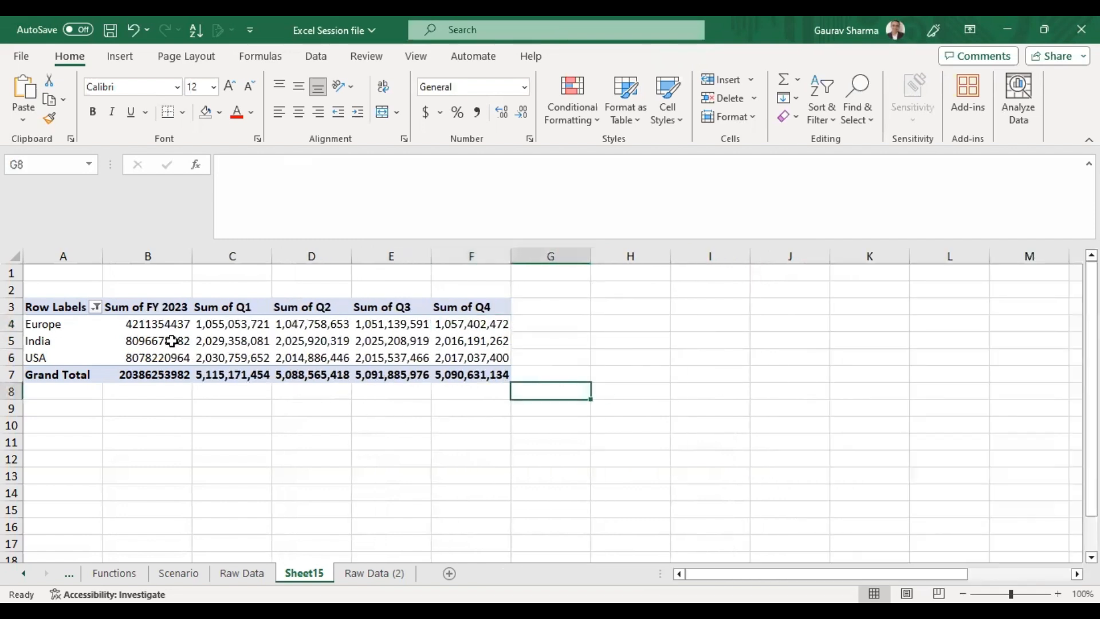
pyautogui.click(146, 298)
pyautogui.click(195, 299)
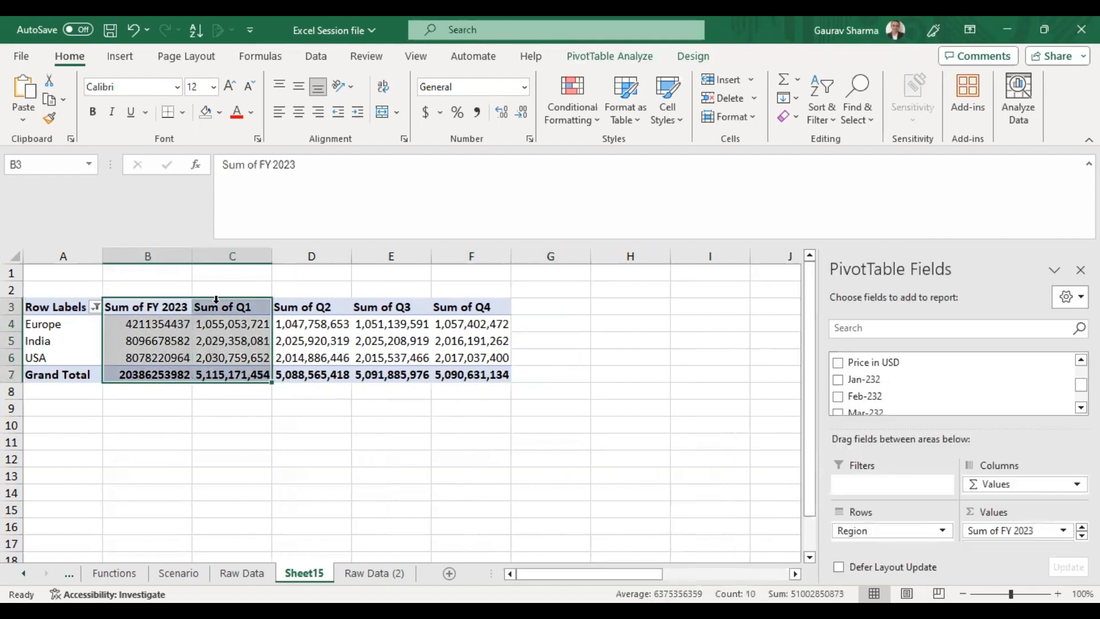
pyautogui.click(186, 308)
pyautogui.moveTo(180, 310); pyautogui.dragTo(169, 363)
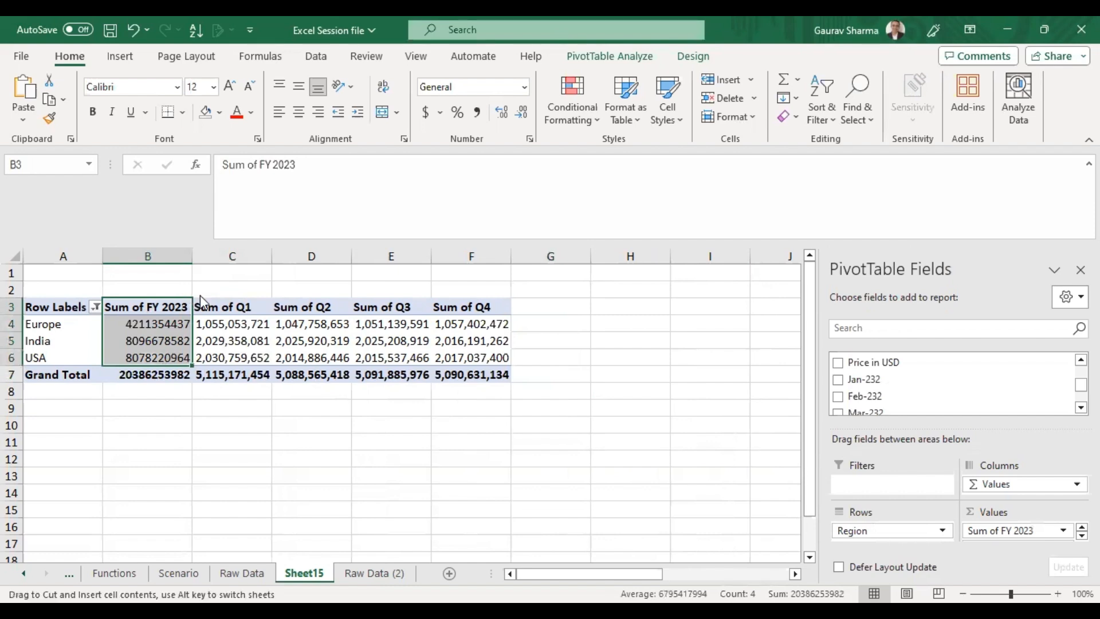
pyautogui.moveTo(518, 293); pyautogui.dragTo(518, 293)
pyautogui.click(559, 360)
pyautogui.moveTo(163, 307); pyautogui.dragTo(161, 374)
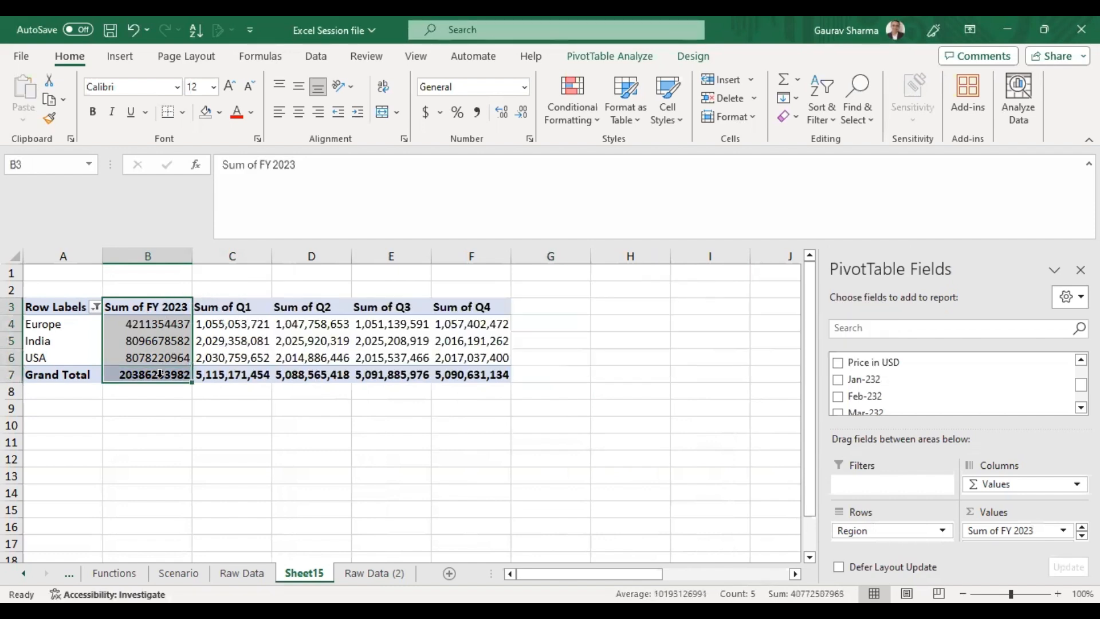
pyautogui.click(194, 295)
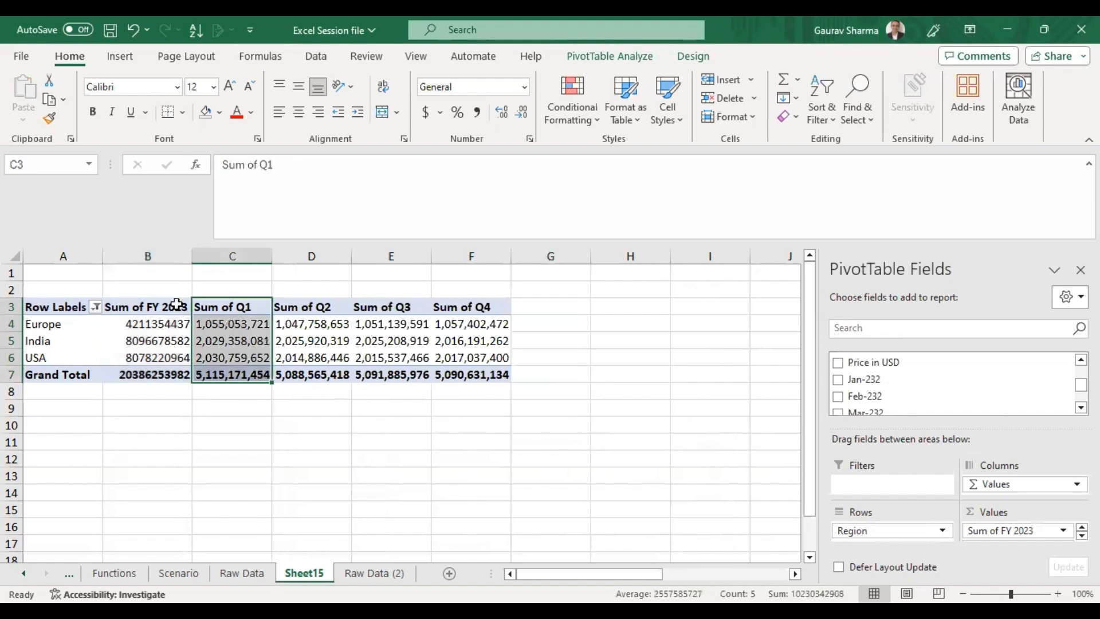
pyautogui.click(175, 306)
pyautogui.press('Escape')
pyautogui.moveTo(160, 308); pyautogui.dragTo(162, 373)
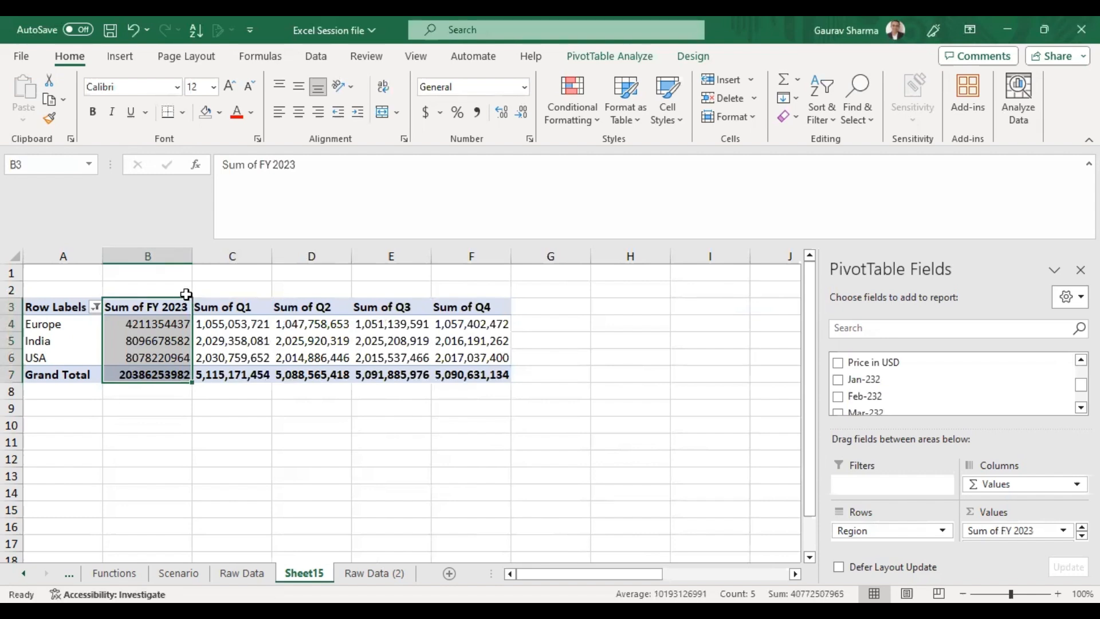
pyautogui.moveTo(390, 315); pyautogui.dragTo(488, 321)
# Format the Sum of FY 2023 column as numbers with thousands separators and no decimal places.
pyautogui.click(303, 339)
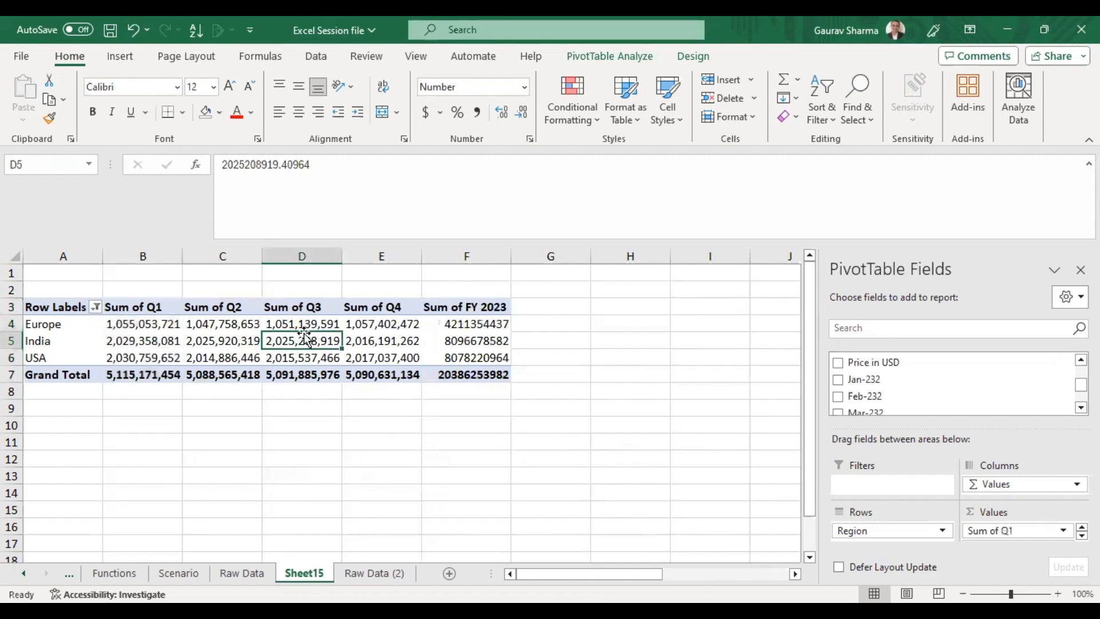
pyautogui.press('Up')
pyautogui.press('Left')
pyautogui.press('Right')
pyautogui.press('Right')
pyautogui.press('Right')
pyautogui.hotkey('shift', 'Up')
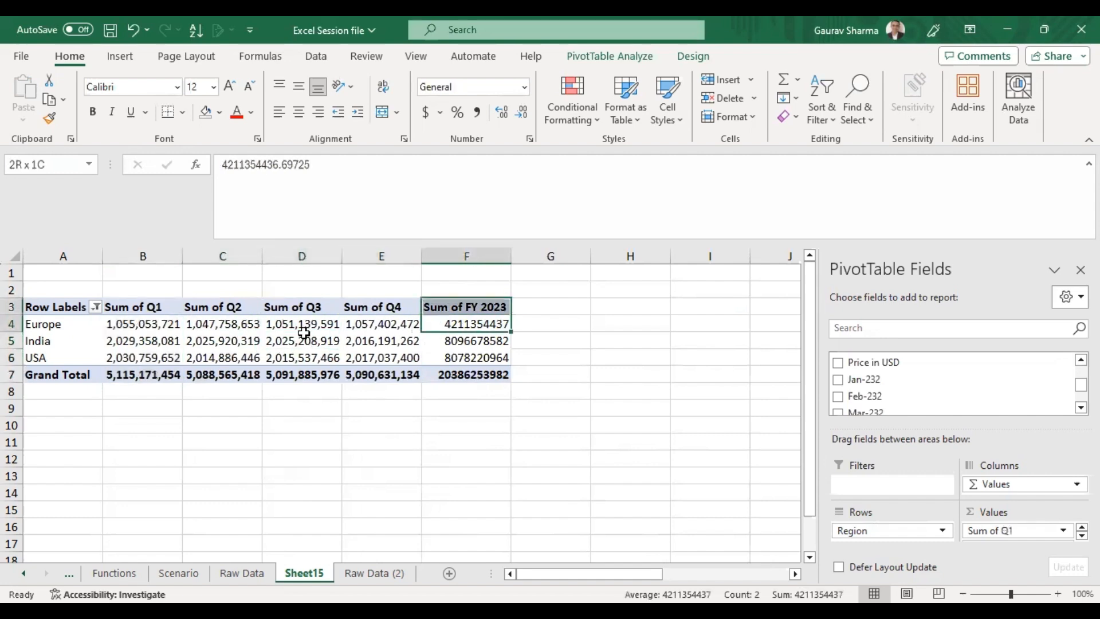
pyautogui.hotkey('shift', 'Down')
pyautogui.hotkey('shift', 'Down')
pyautogui.hotkey('shift', 'Down')
pyautogui.hotkey('shift', 'Down')
pyautogui.hotkey('ctrl', 'shift', '1')
pyautogui.press('alt')
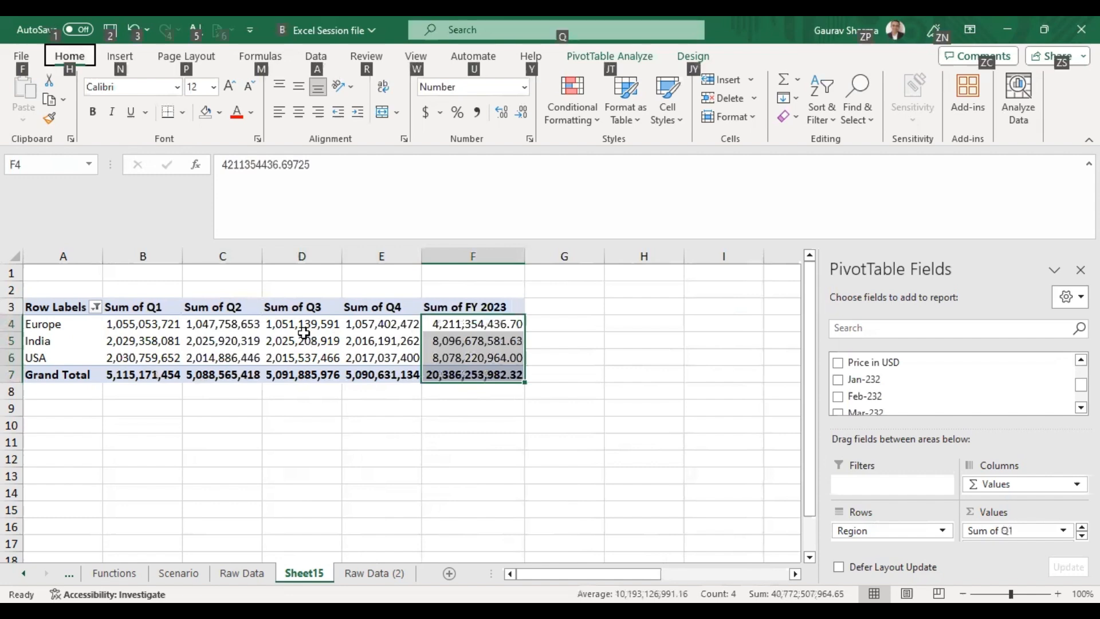
pyautogui.press('h')
pyautogui.press('9')
pyautogui.hotkey('alt', 'h')
pyautogui.press('9')
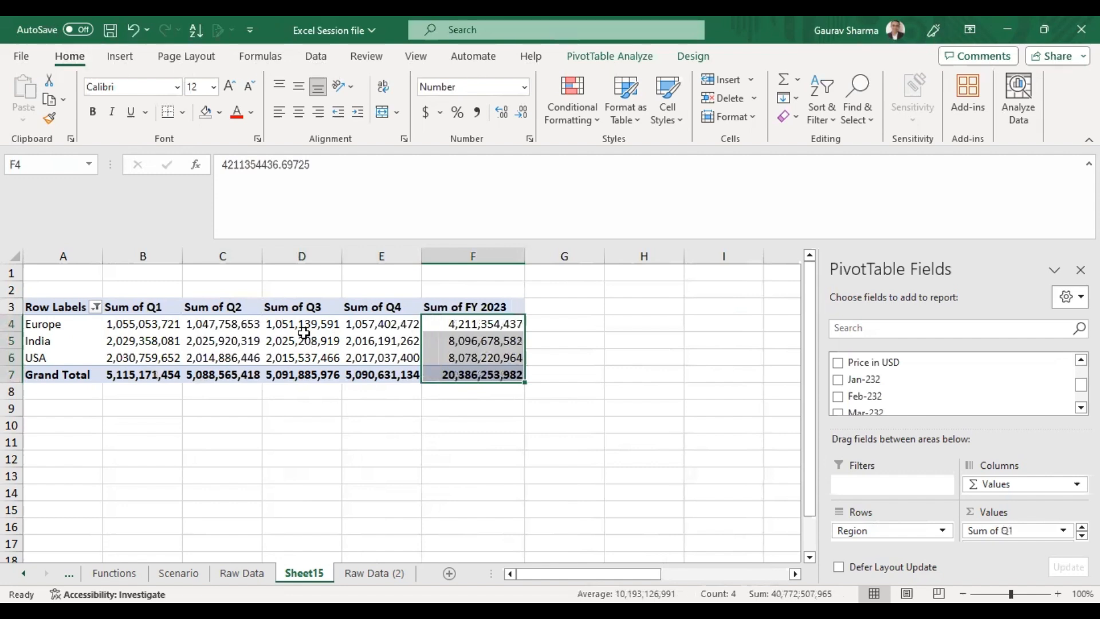
# Step through the pivot table's quarterly and FY 2023 total cells to review their values.
pyautogui.press('Left')
pyautogui.press('Left')
pyautogui.press('Right')
pyautogui.press('Right')
pyautogui.hotkey('ctrl', 'Down')
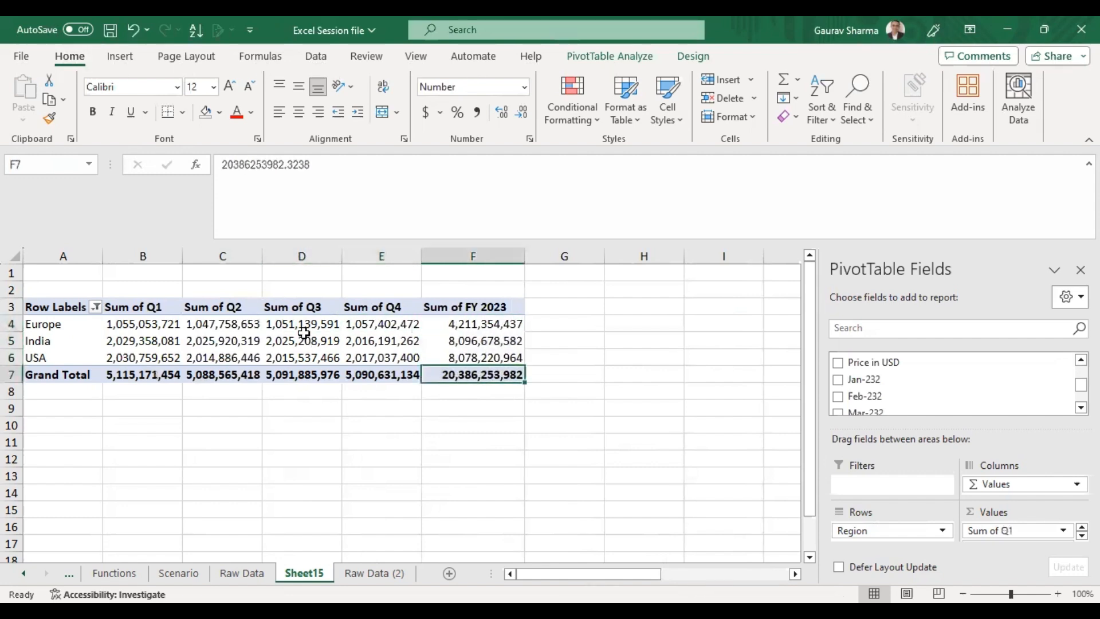
pyautogui.press('Left')
pyautogui.hotkey('ctrl', 'Left')
pyautogui.press('Right')
pyautogui.press('Right')
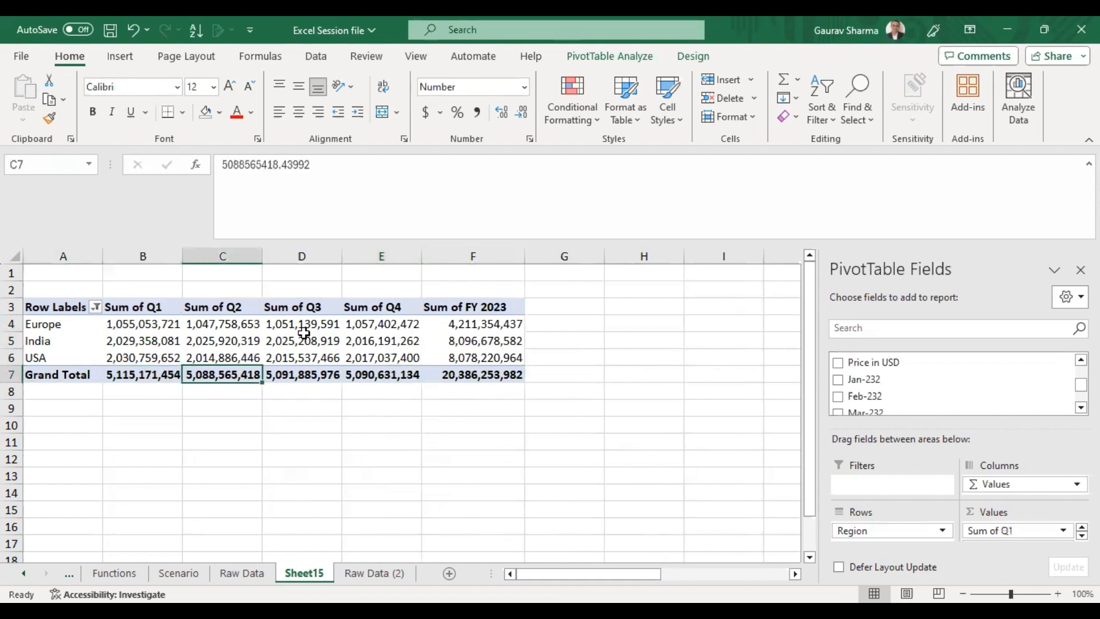
pyautogui.press('Right')
pyautogui.press('Right')
pyautogui.press('Right')
pyautogui.press('Left')
pyautogui.press('Left')
pyautogui.press('Left')
pyautogui.press('Left')
pyautogui.press('Left')
pyautogui.press('Right')
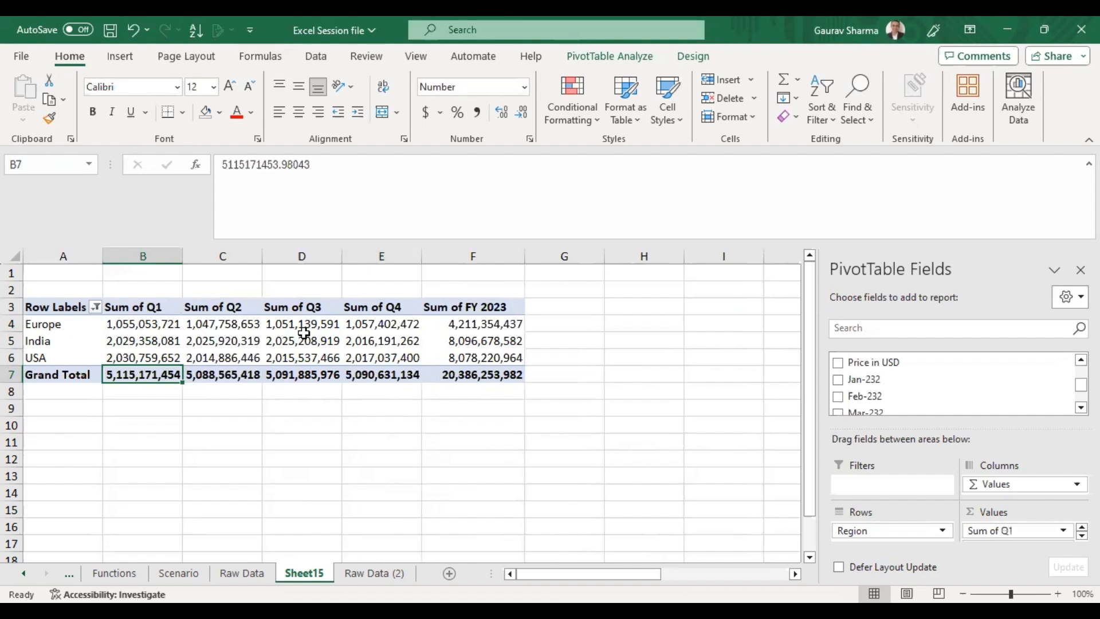
pyautogui.press('Right')
pyautogui.press('Right')
pyautogui.press('Right')
pyautogui.press('Right')
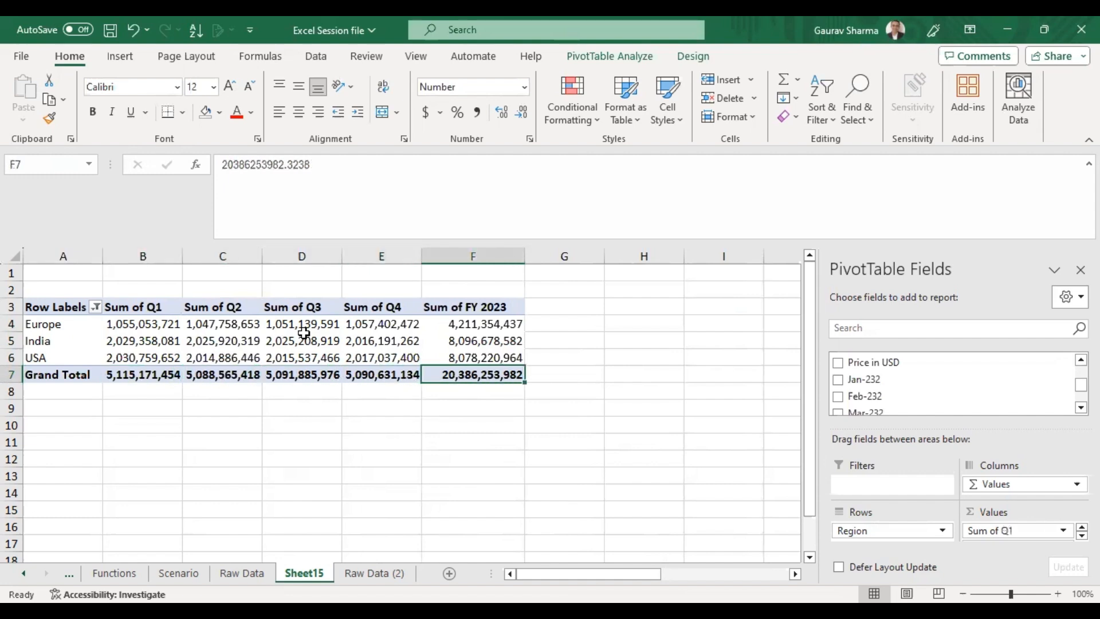
# Remove the "Sum of" prefix from all pivot column headers using Replace All with an empty replacement.
pyautogui.press('Up')
pyautogui.press('Up')
pyautogui.press('Up')
pyautogui.press('Up')
pyautogui.press('Left')
pyautogui.press('Left')
pyautogui.press('Left')
pyautogui.press('Left')
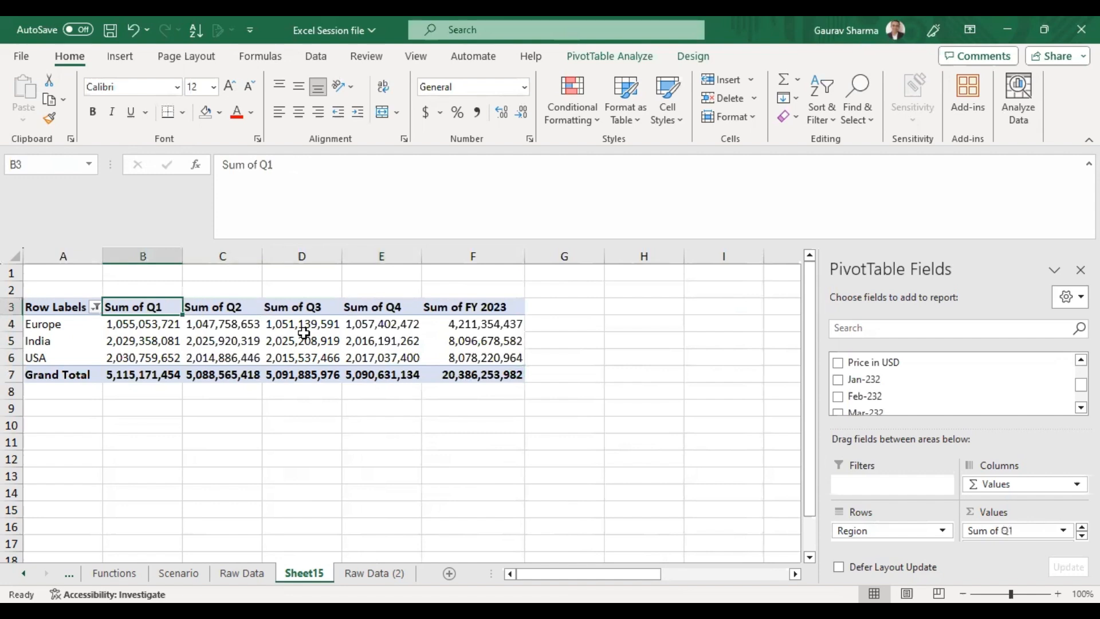
pyautogui.hotkey('ctrl', 'shift', 'Right')
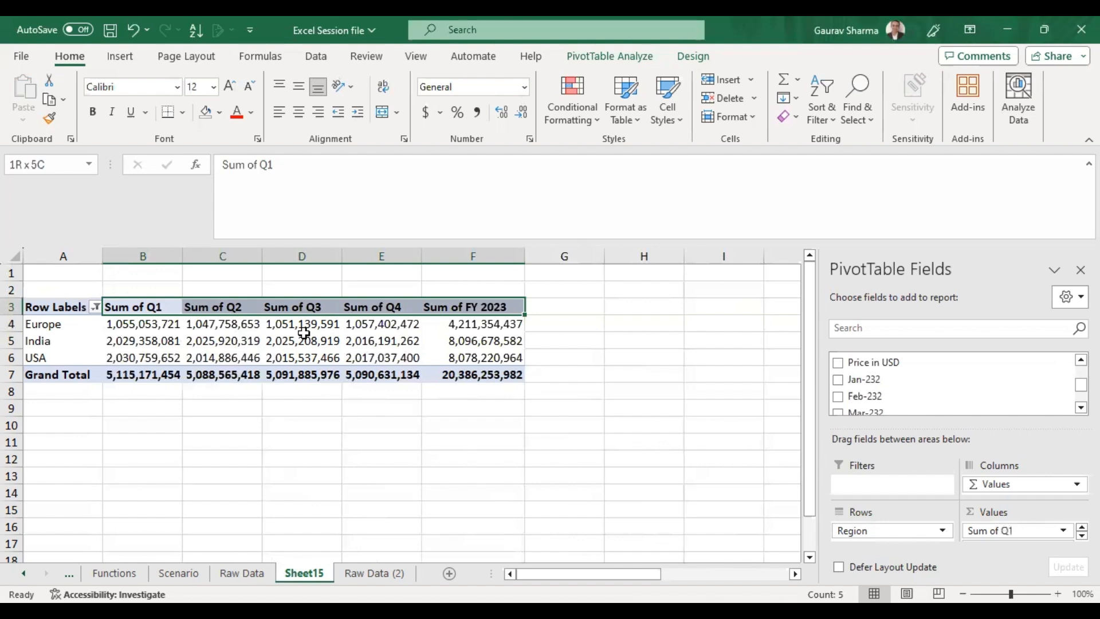
pyautogui.hotkey('ctrl', 'h')
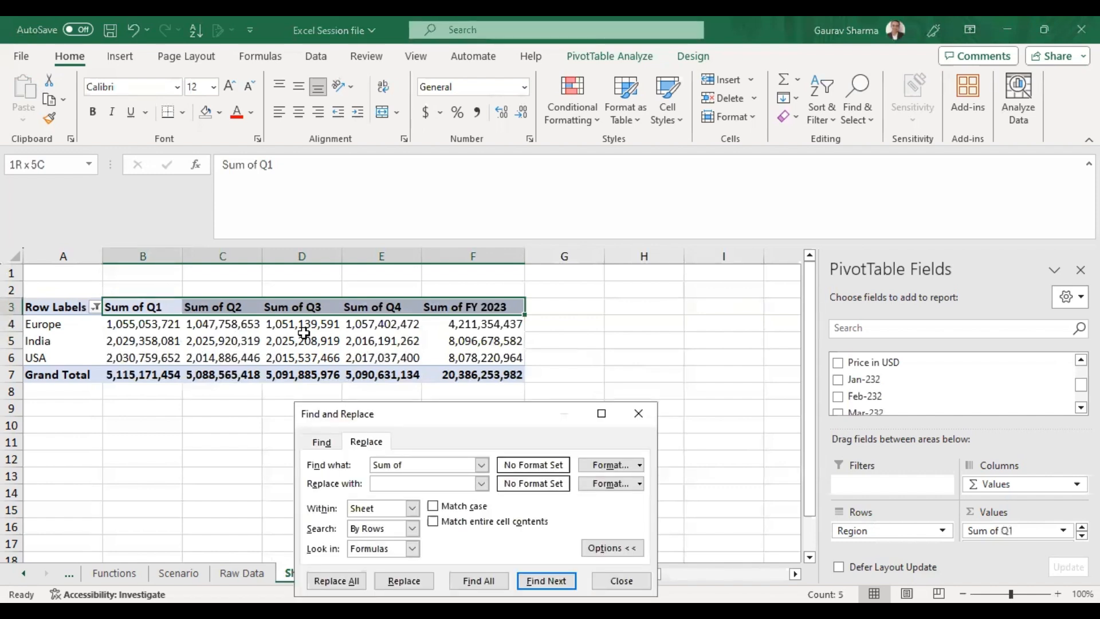
pyautogui.press('BackSpace')
pyautogui.write('Sum of')
pyautogui.press('Tab')
pyautogui.hotkey('alt', 'a')
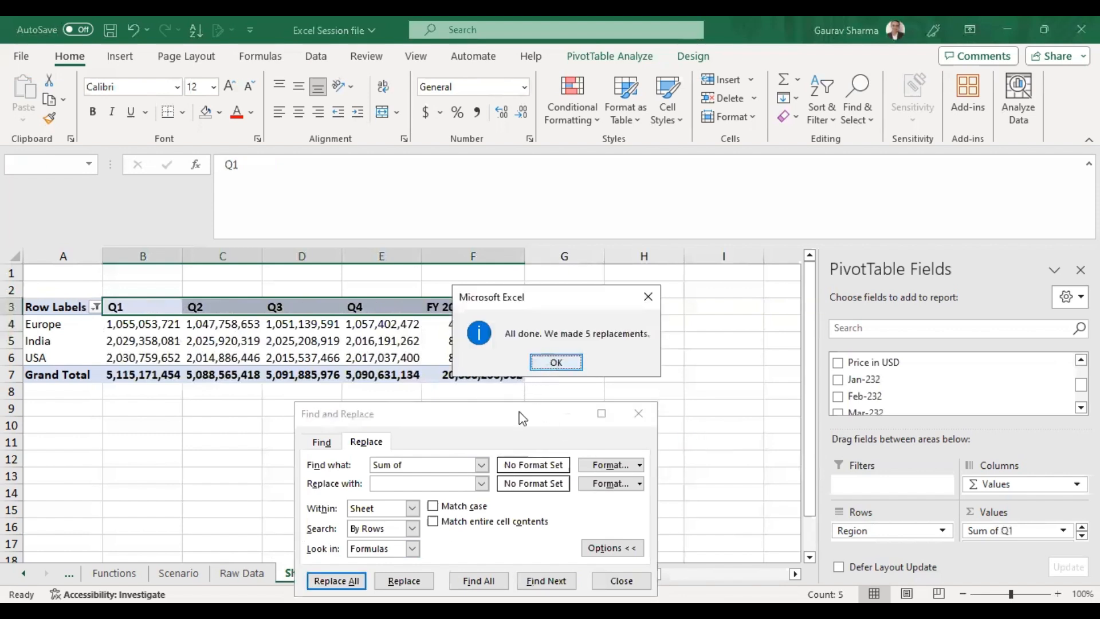
pyautogui.click(554, 363)
pyautogui.click(732, 307)
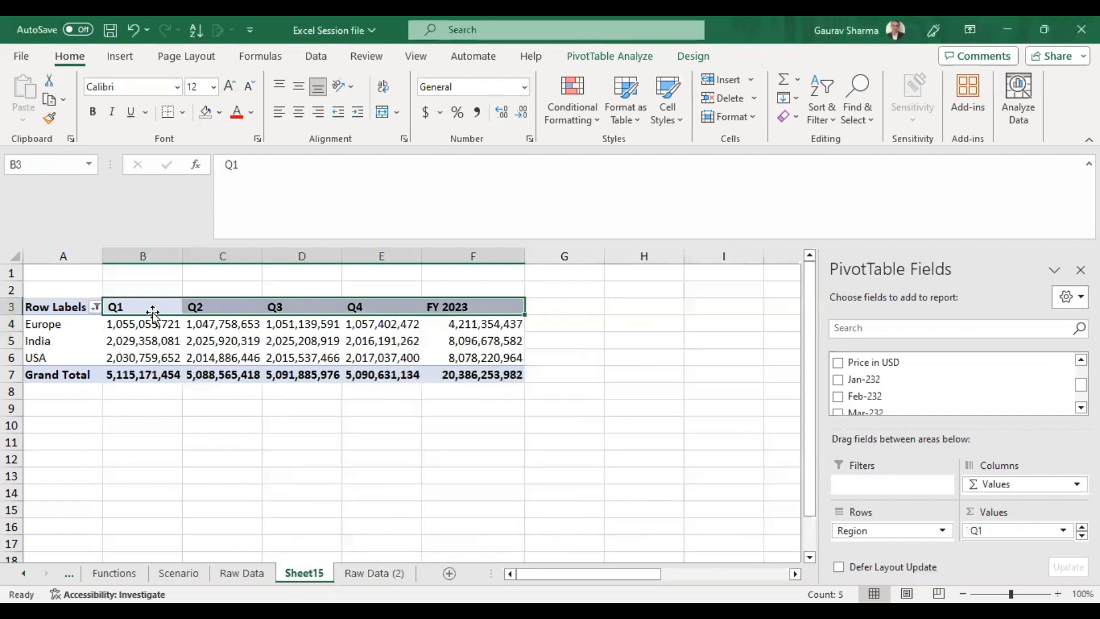
pyautogui.click(150, 310)
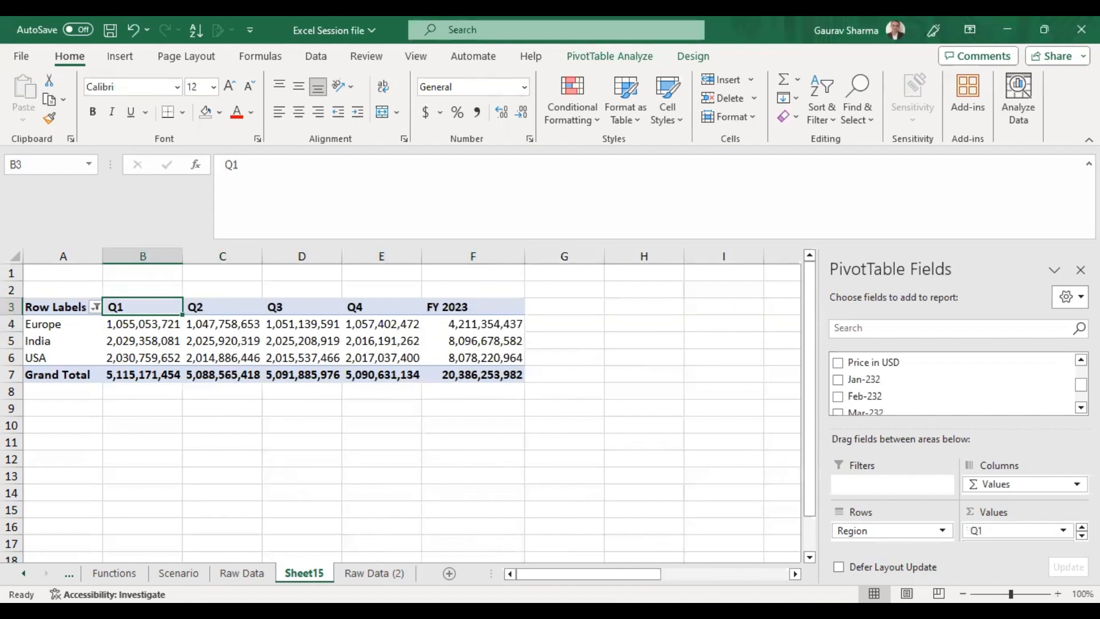
# Add the Product Category field to the pivot rows beneath Region.
pyautogui.moveTo(1080, 385); pyautogui.dragTo(1080, 372)
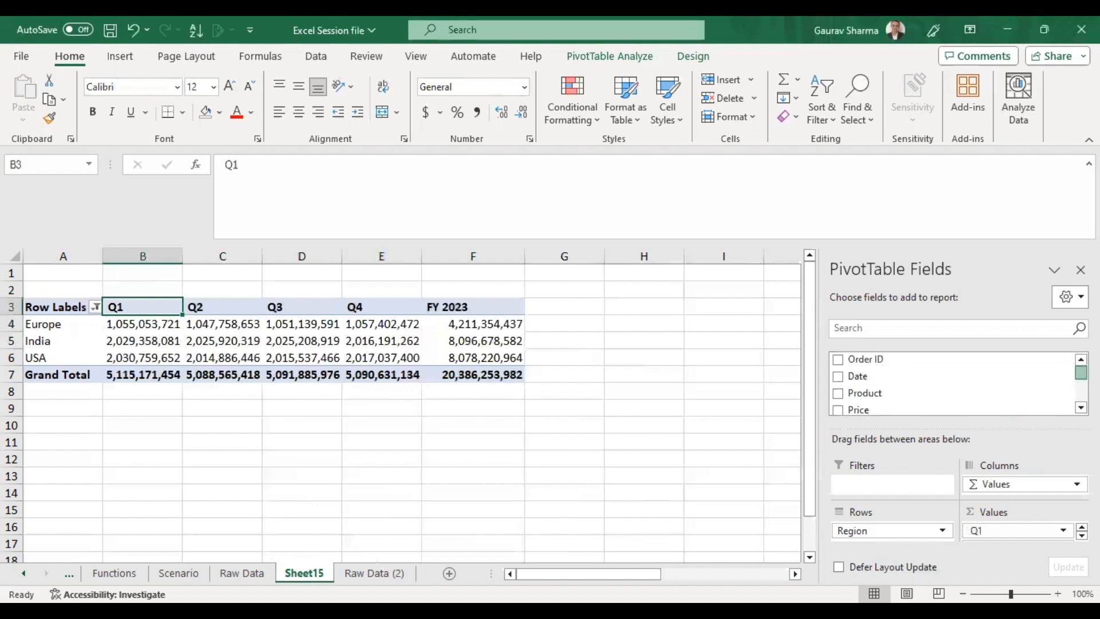
pyautogui.click(1080, 407)
pyautogui.click(1080, 407)
pyautogui.click(1080, 407)
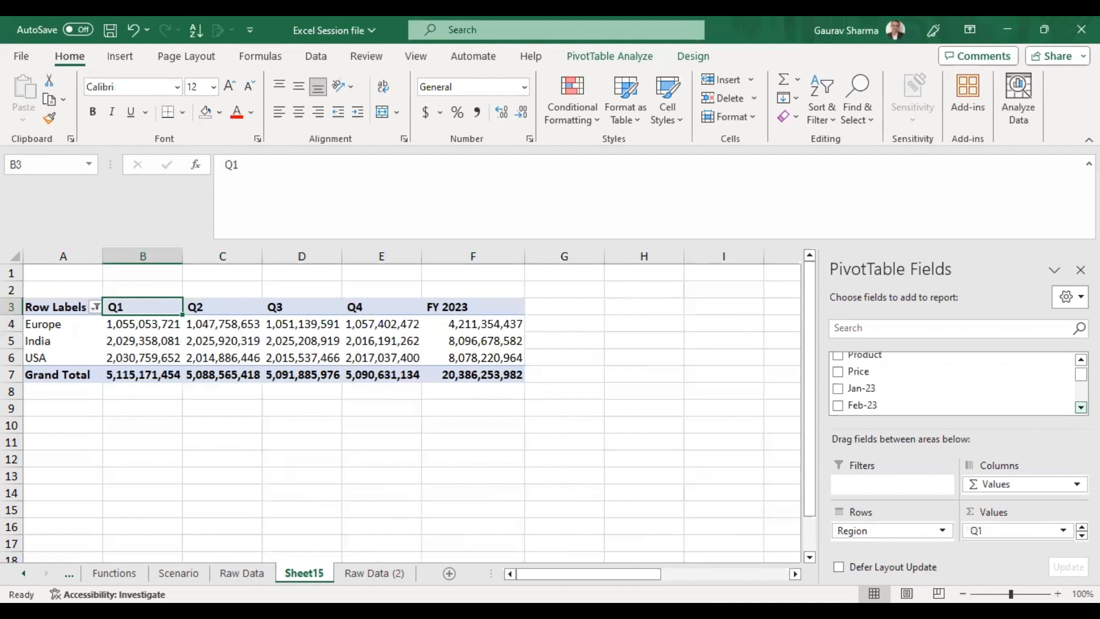
pyautogui.click(1080, 407)
pyautogui.click(1080, 407)
pyautogui.click(1080, 407)
pyautogui.click(1080, 408)
pyautogui.click(1081, 407)
pyautogui.click(1080, 407)
pyautogui.click(1080, 408)
pyautogui.click(1080, 407)
pyautogui.click(1080, 360)
pyautogui.click(1080, 360)
pyautogui.click(1080, 407)
pyautogui.click(1080, 407)
pyautogui.click(1081, 407)
pyautogui.click(1080, 408)
pyautogui.click(1080, 407)
pyautogui.click(1080, 407)
pyautogui.click(1081, 407)
pyautogui.click(1080, 408)
pyautogui.click(1080, 407)
pyautogui.click(1080, 407)
pyautogui.click(1080, 407)
pyautogui.click(1080, 407)
pyautogui.click(1080, 407)
pyautogui.click(1080, 407)
pyautogui.click(1080, 407)
pyautogui.click(1081, 408)
pyautogui.click(1080, 408)
pyautogui.click(1080, 407)
pyautogui.click(1080, 407)
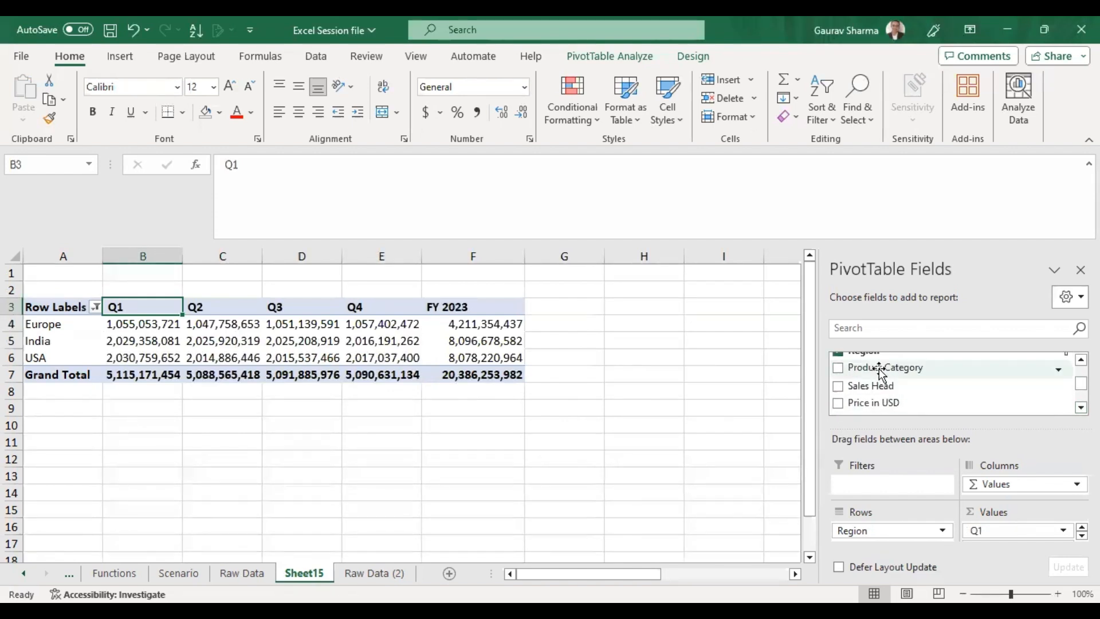
pyautogui.moveTo(880, 373); pyautogui.dragTo(890, 537)
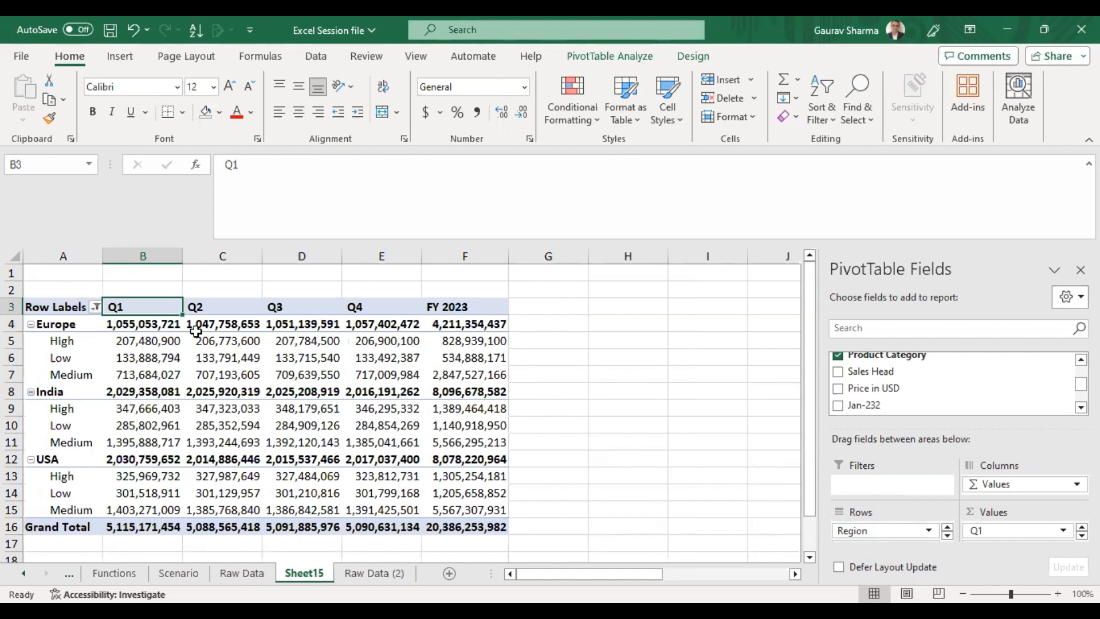
# Inspect the region and product category breakdown values across the pivot table.
pyautogui.click(565, 343)
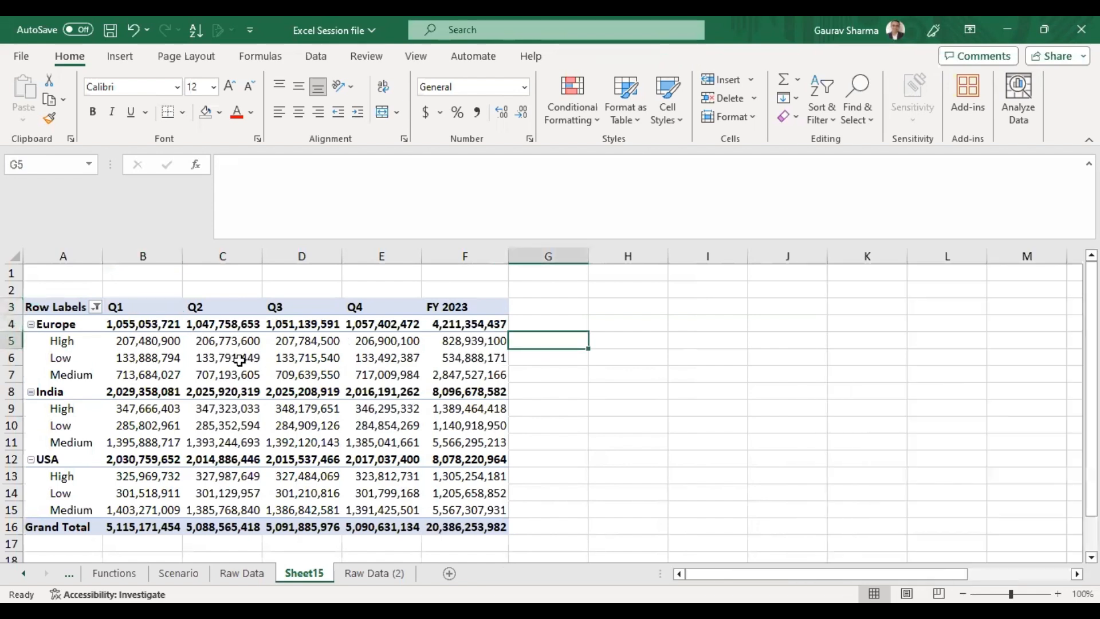
pyautogui.click(80, 318)
pyautogui.click(75, 344)
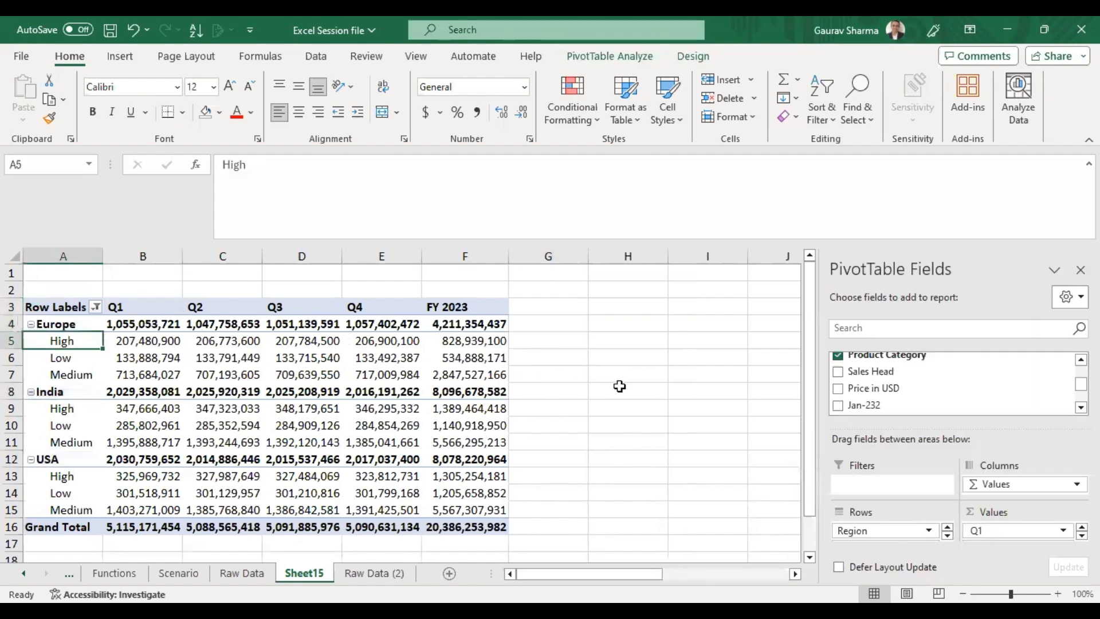
pyautogui.scroll(-1, 619, 386)
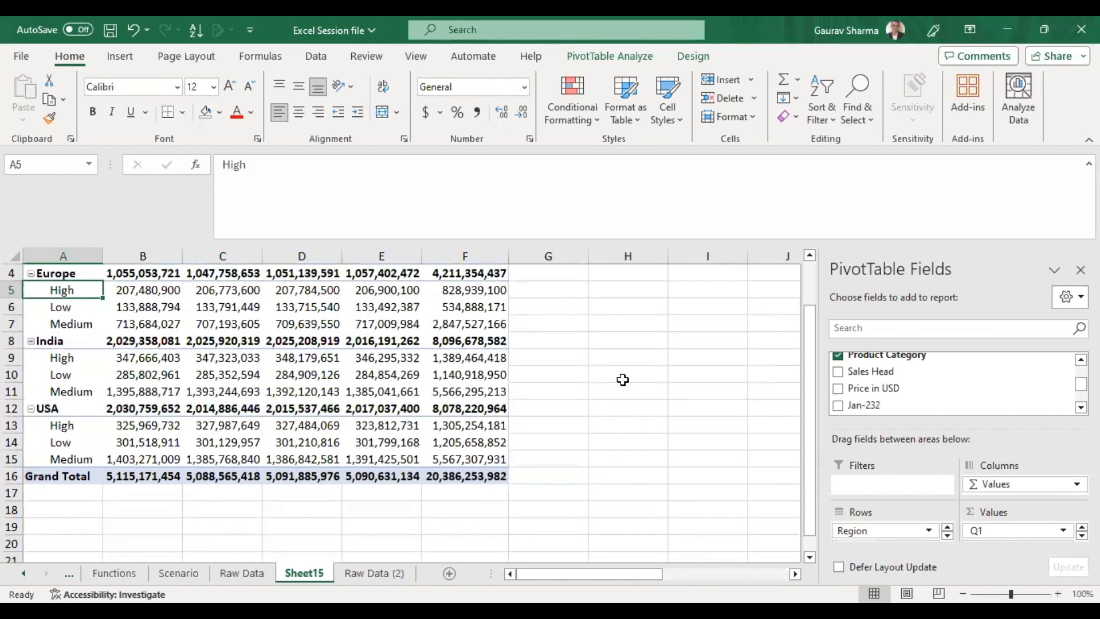
pyautogui.scroll(1, 607, 387)
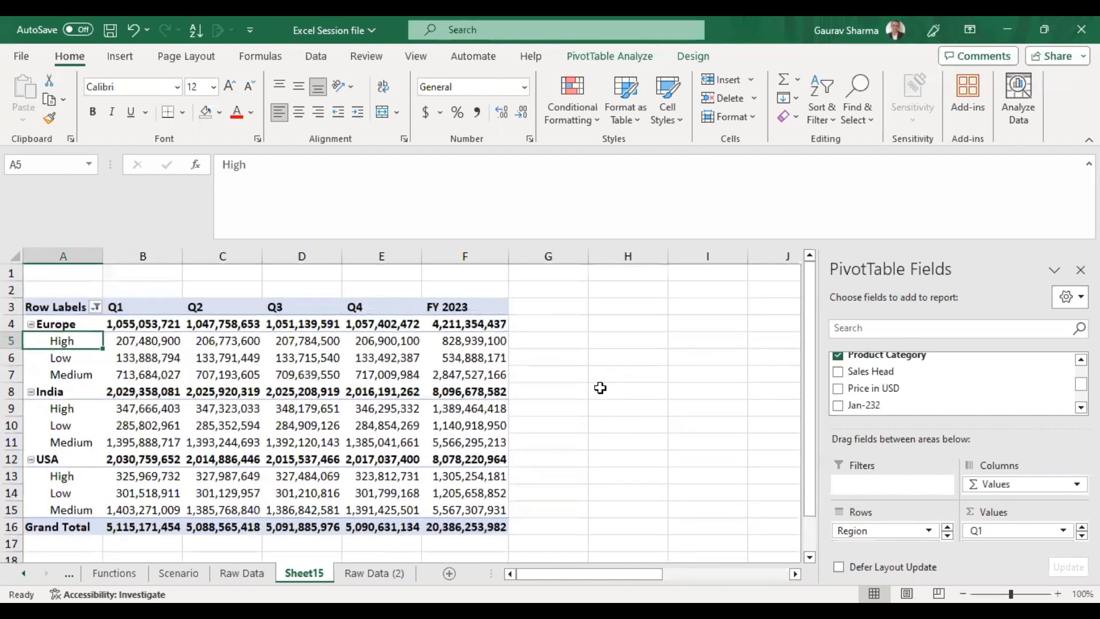
pyautogui.click(533, 456)
pyautogui.click(532, 394)
pyautogui.click(517, 326)
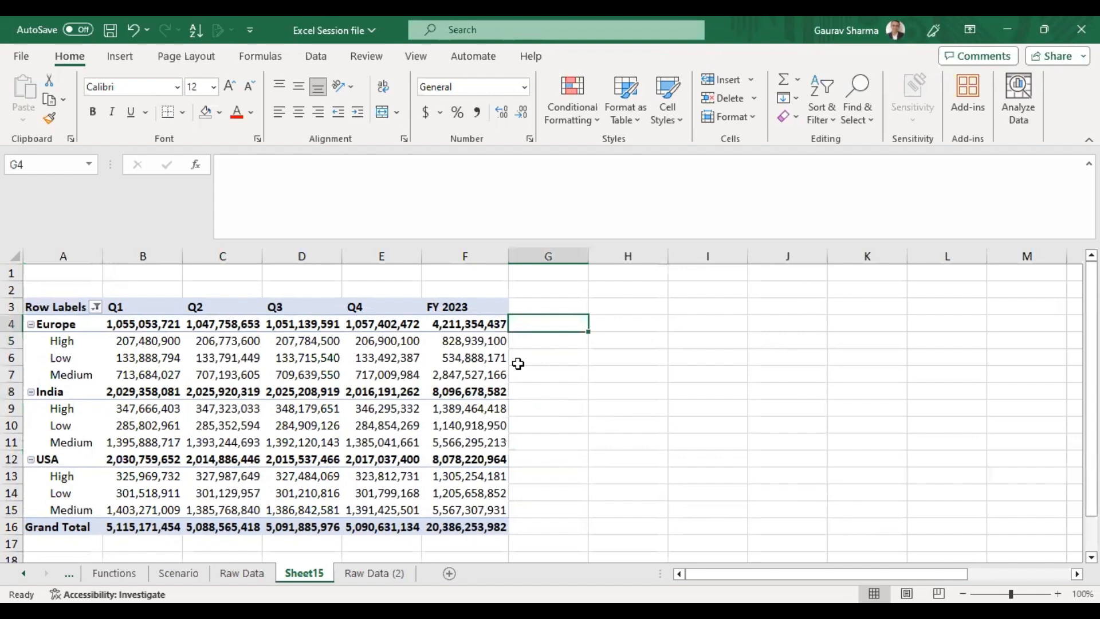
pyautogui.click(536, 390)
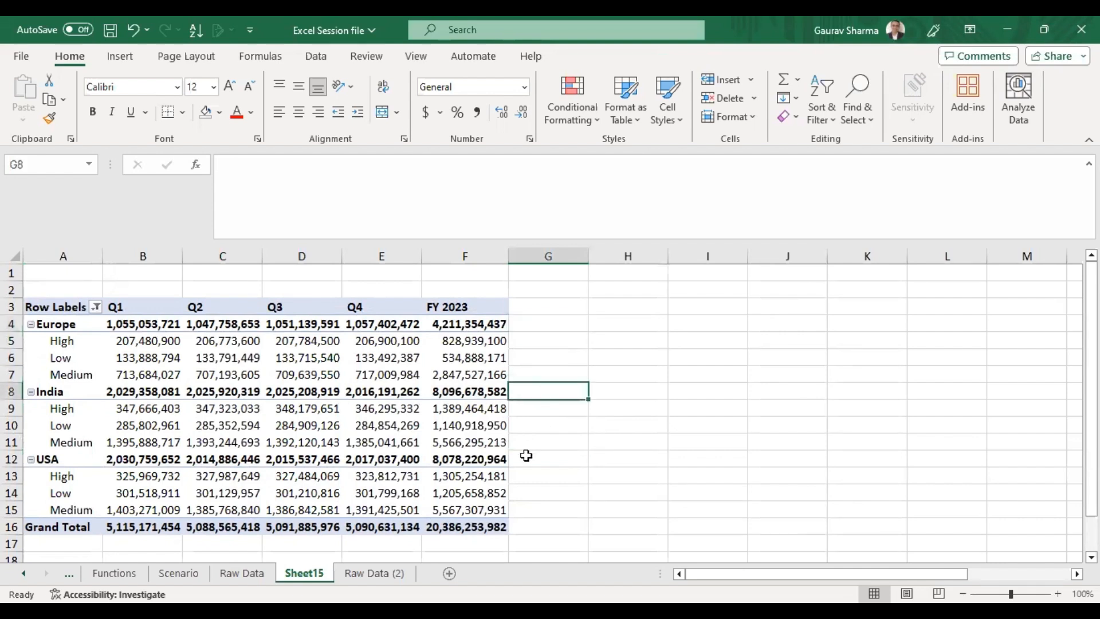
pyautogui.keyDown('ctrl'); pyautogui.click(532, 458); pyautogui.keyUp('ctrl')
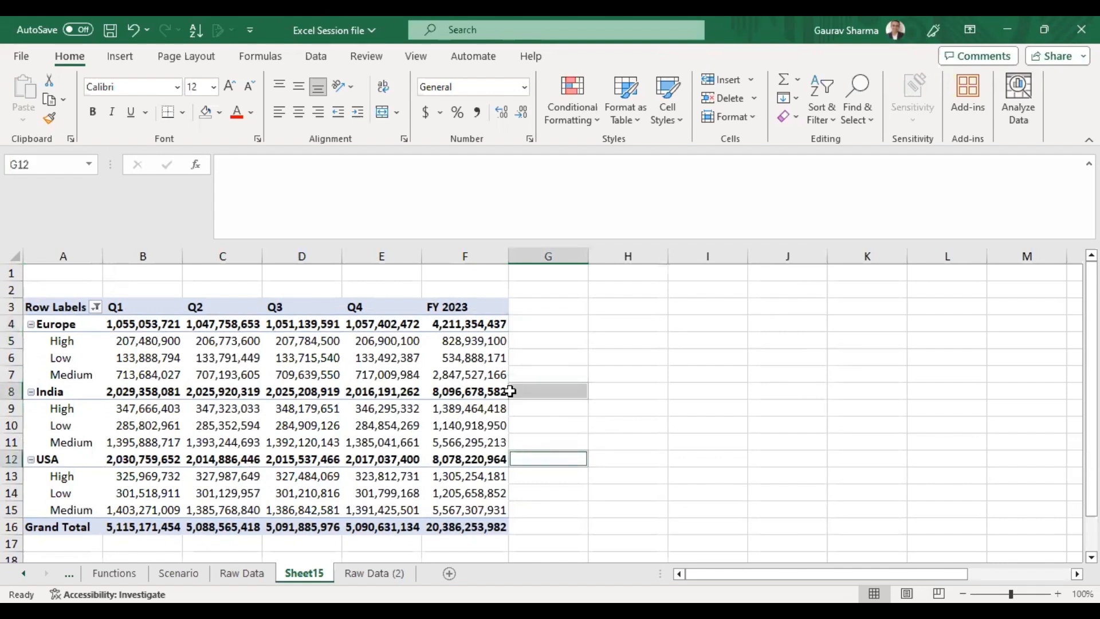
pyautogui.click(525, 325)
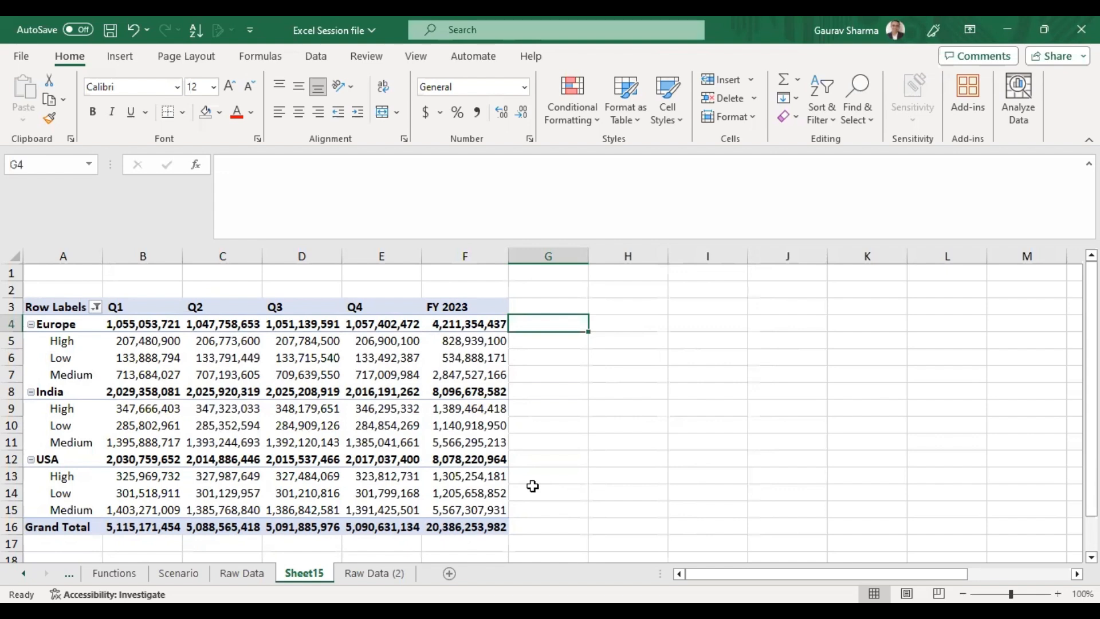
pyautogui.click(576, 353)
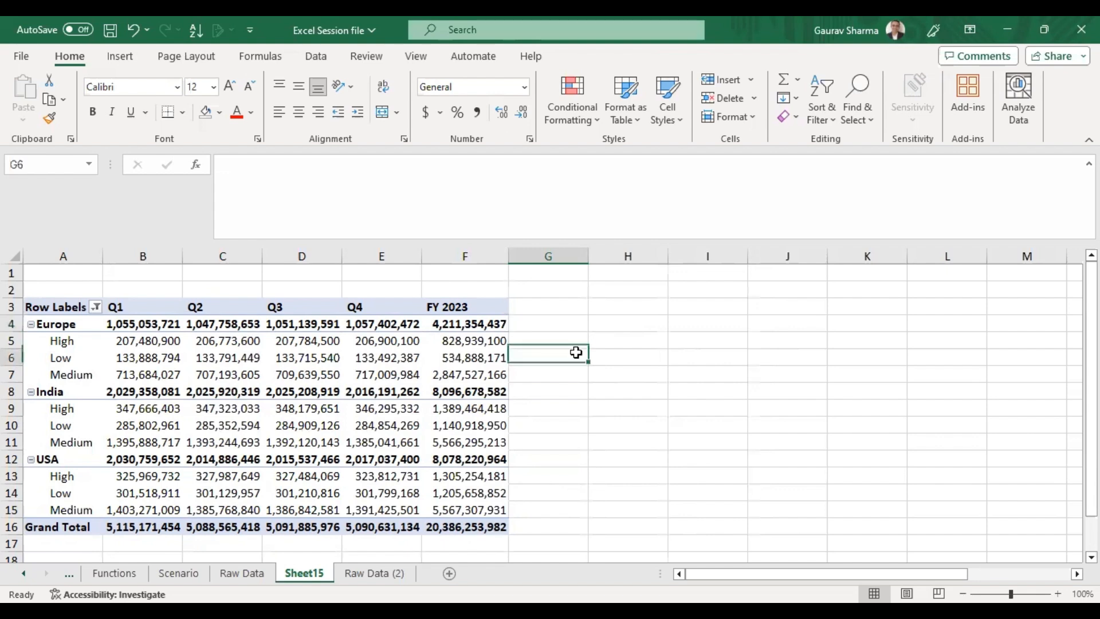
pyautogui.moveTo(411, 372); pyautogui.dragTo(355, 357)
pyautogui.click(12, 374)
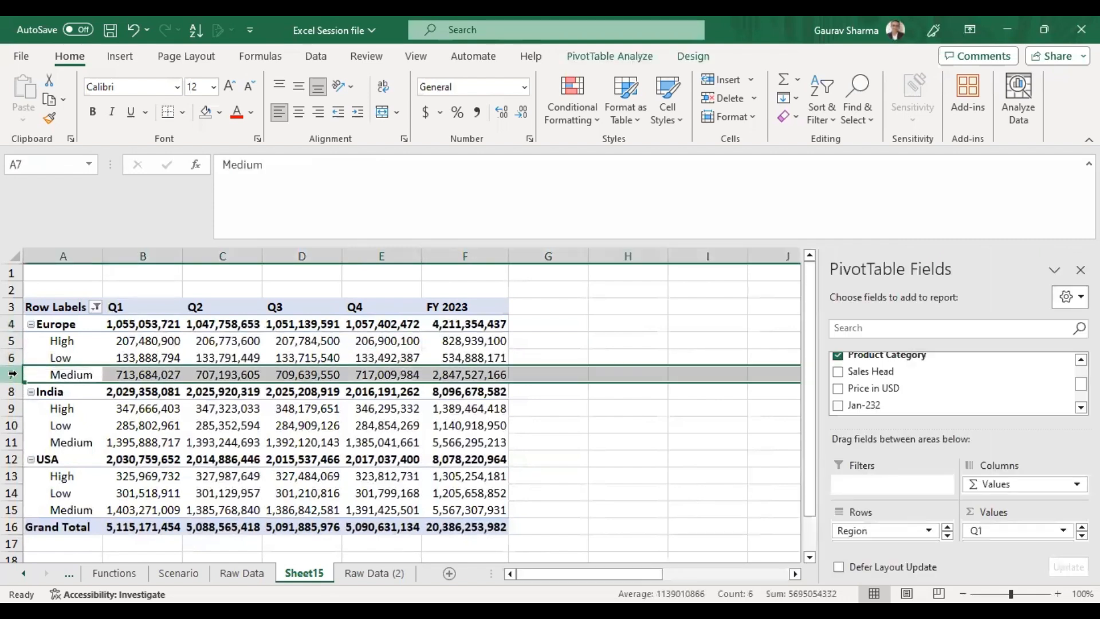
pyautogui.click(386, 340)
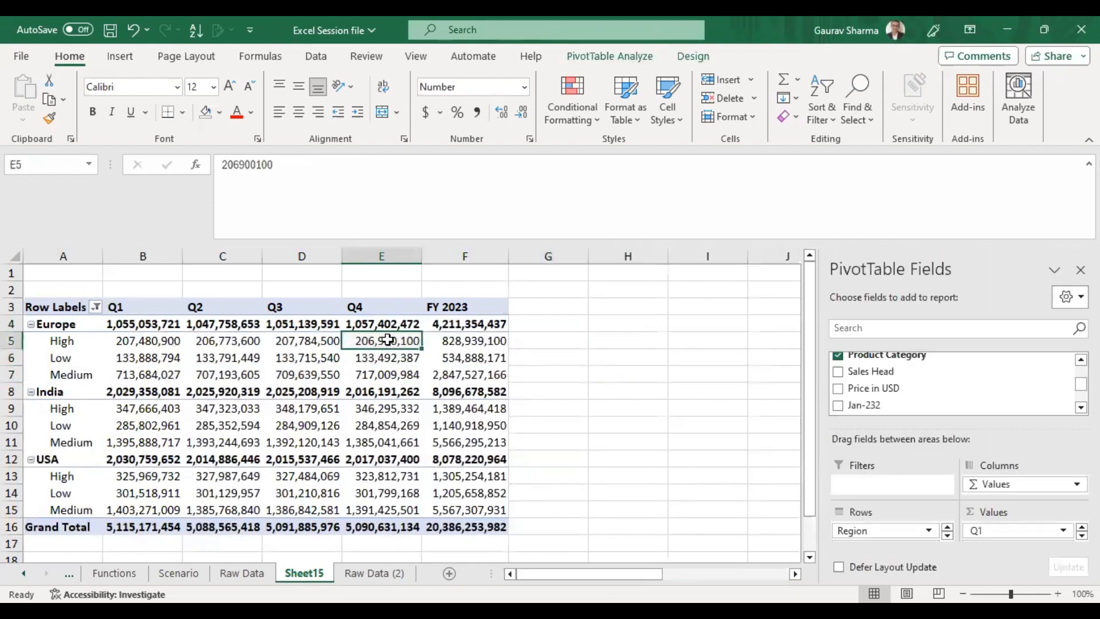
pyautogui.click(379, 355)
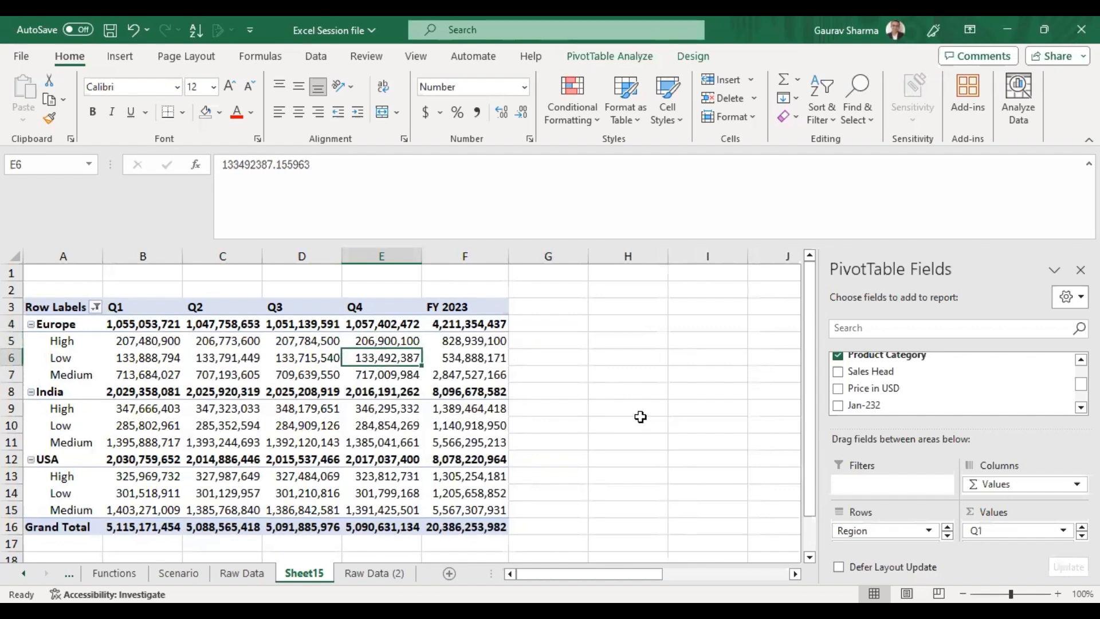
pyautogui.click(391, 442)
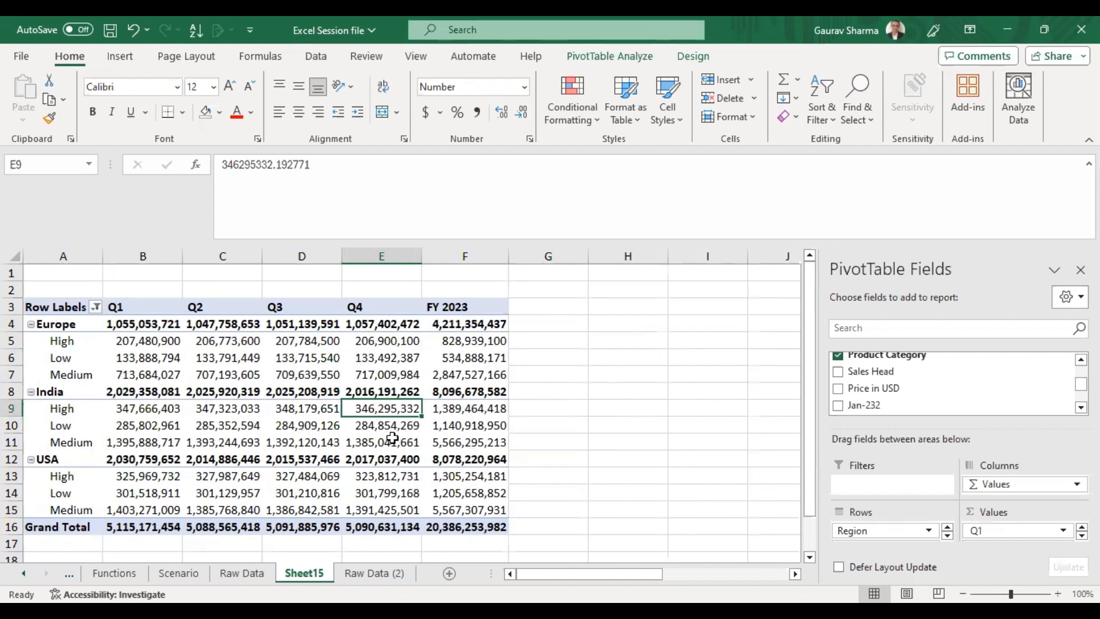
pyautogui.click(395, 508)
pyautogui.click(371, 480)
pyautogui.click(364, 461)
pyautogui.click(365, 476)
pyautogui.click(353, 507)
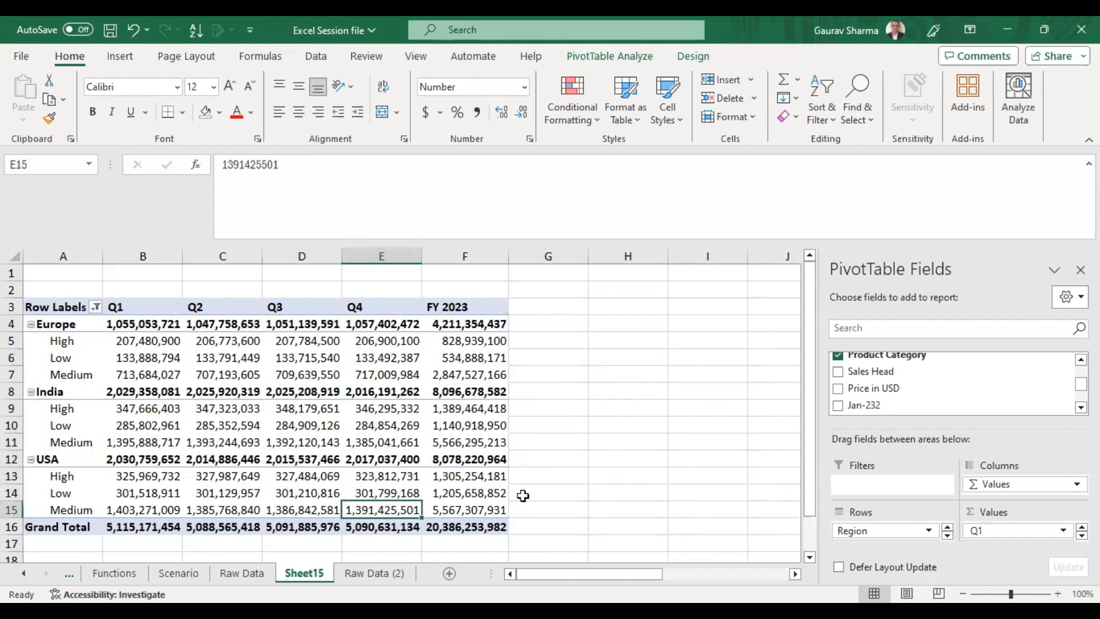
pyautogui.scroll(-1, 616, 446)
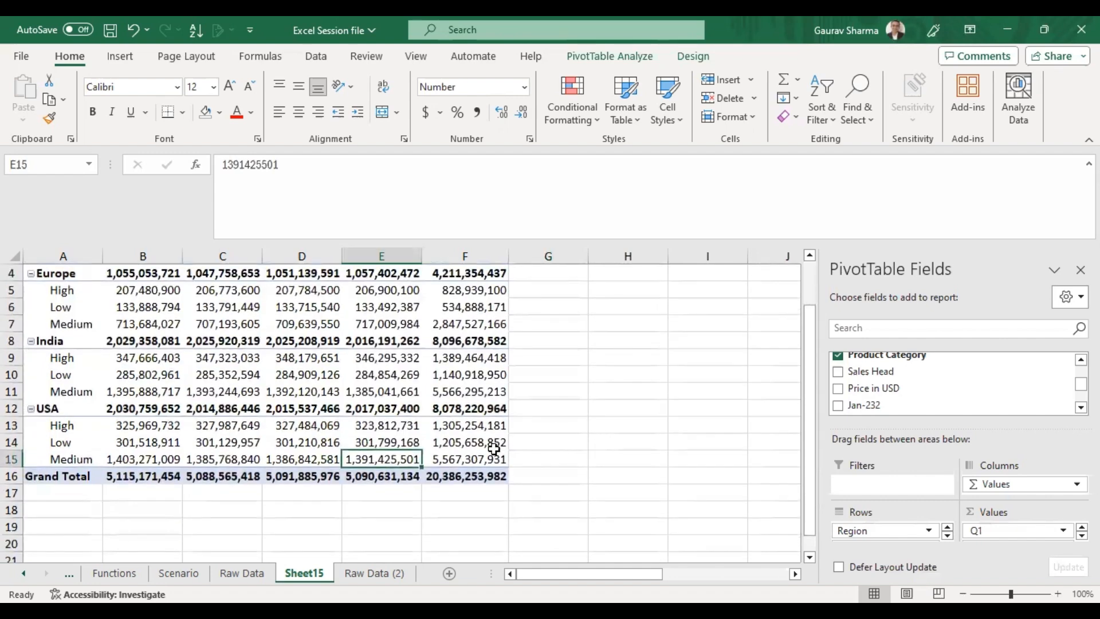
pyautogui.moveTo(373, 424); pyautogui.dragTo(365, 439)
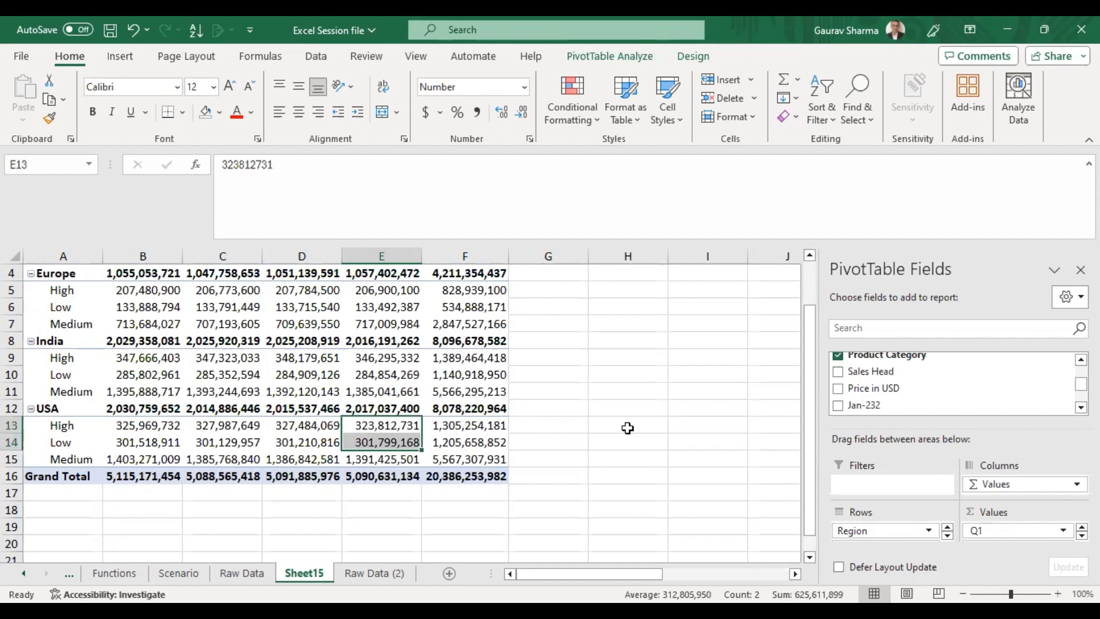
pyautogui.click(646, 425)
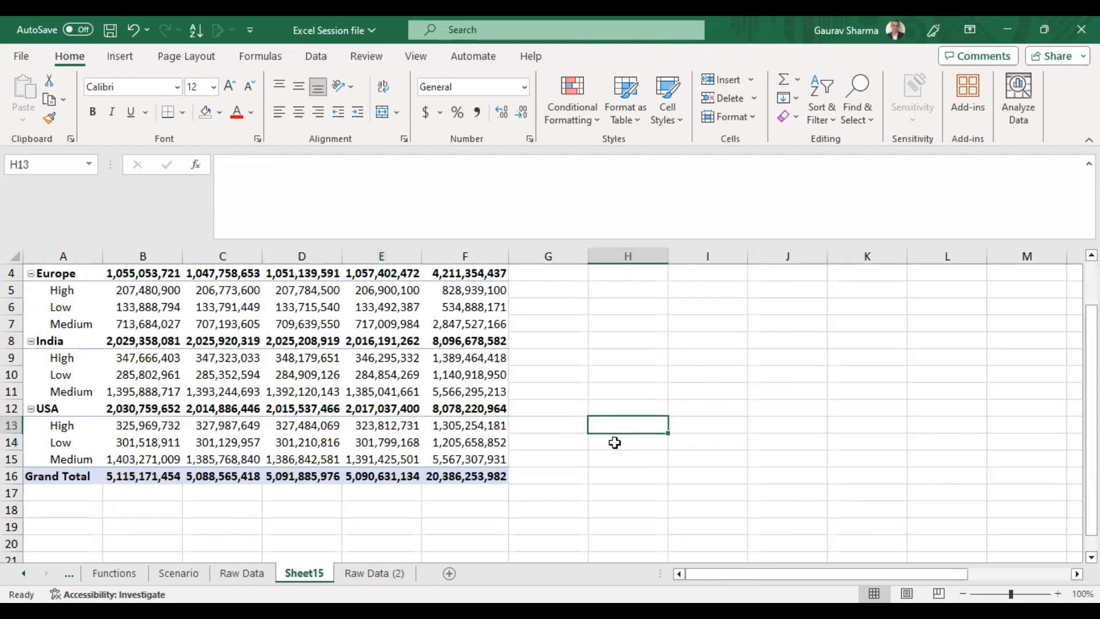
pyautogui.click(308, 389)
pyautogui.scroll(1, 307, 395)
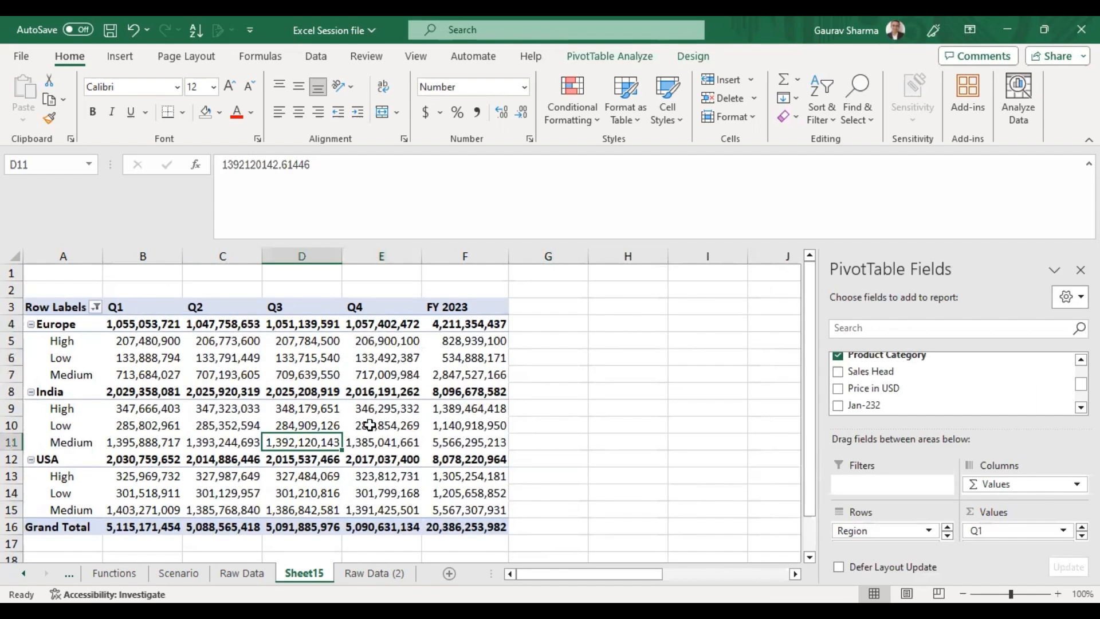
# Move Product Category above Region in the pivot row fields.
pyautogui.moveTo(403, 455)
pyautogui.click(948, 539)
pyautogui.moveTo(877, 535); pyautogui.dragTo(878, 526)
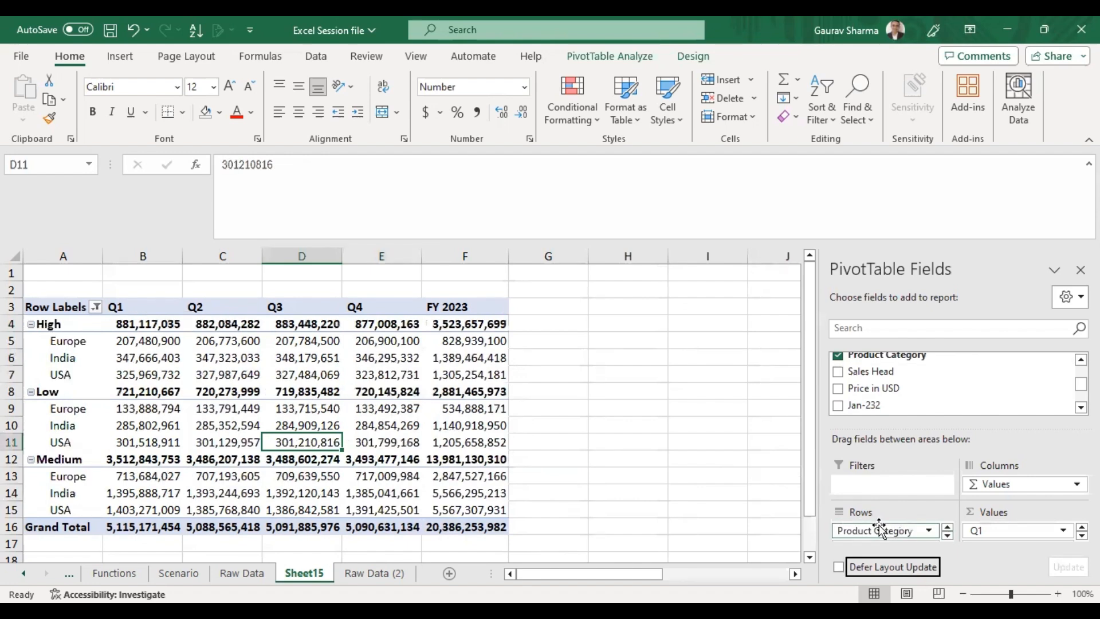
# Examine the High, Low and Medium subtotal rows and the grand total in the rearranged pivot.
pyautogui.click(583, 438)
pyautogui.click(36, 324)
pyautogui.click(40, 391)
pyautogui.click(32, 462)
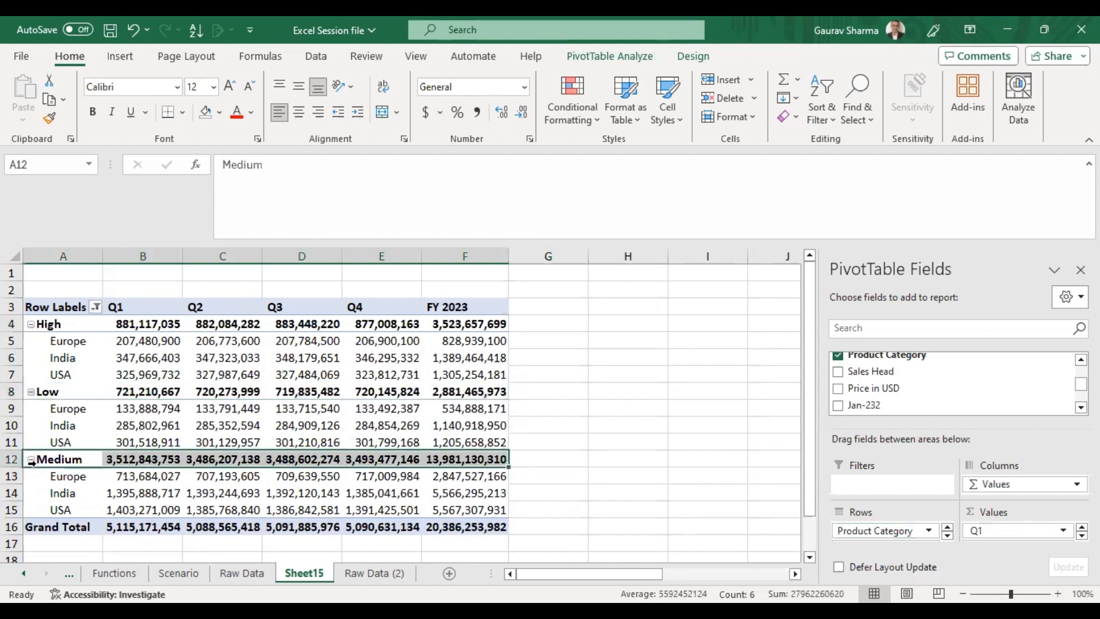
pyautogui.click(31, 521)
pyautogui.click(55, 445)
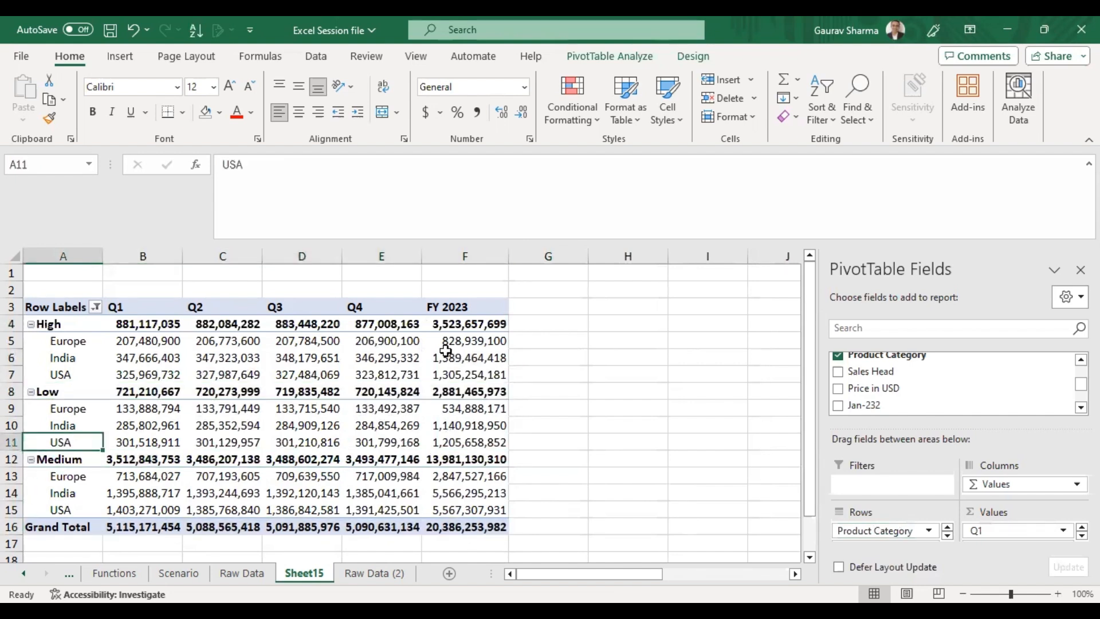
# Select the FY 2023 subtotal cells of the High, Low and Medium categories.
pyautogui.click(462, 325)
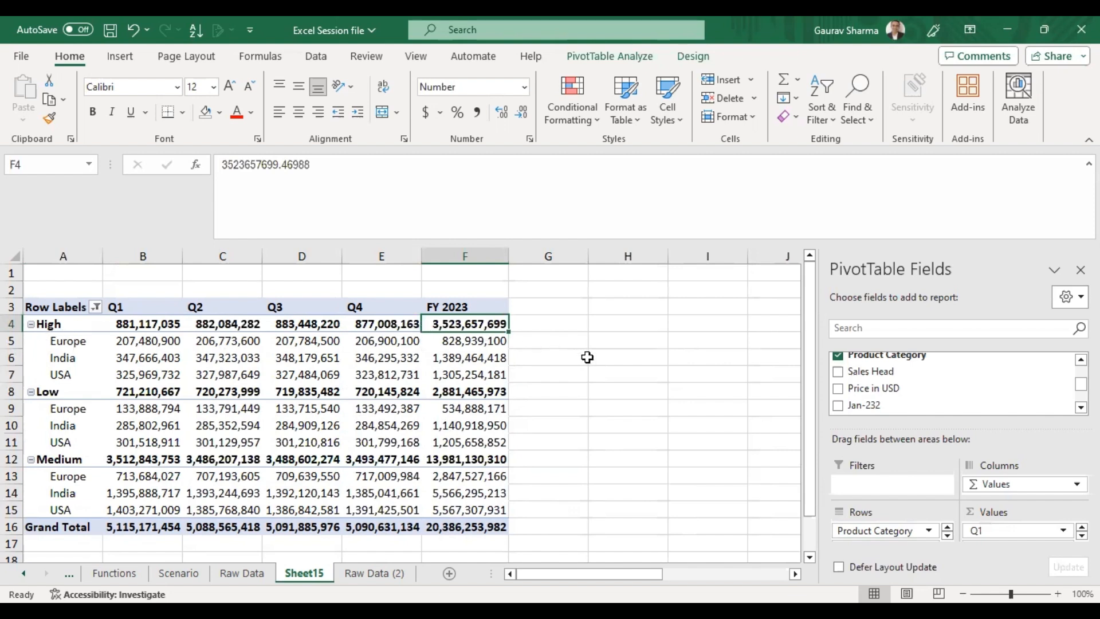
pyautogui.click(472, 390)
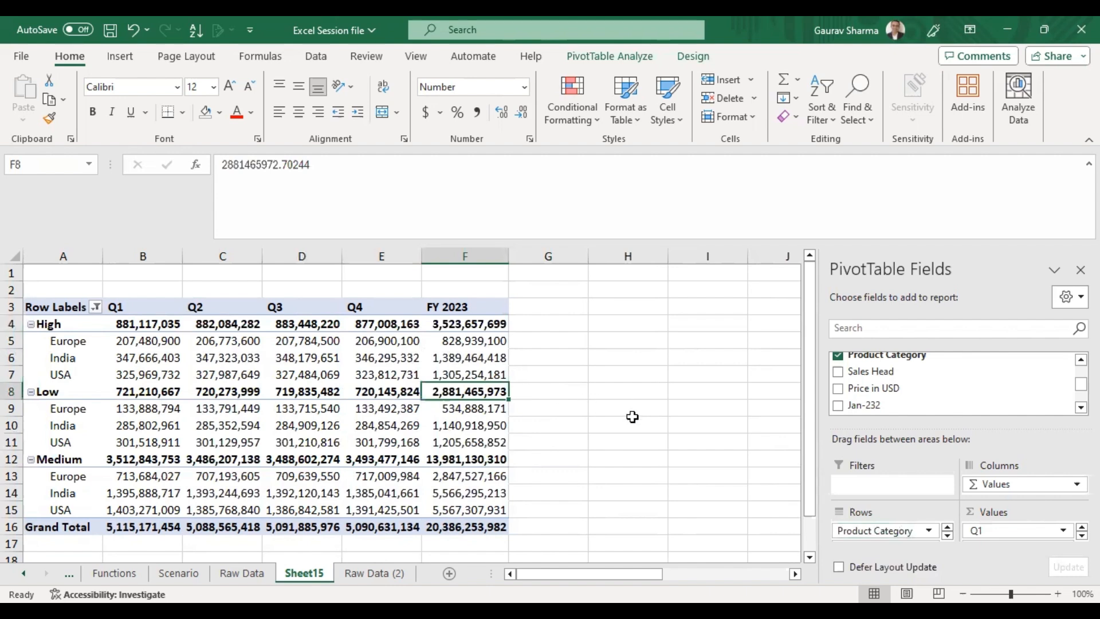
pyautogui.click(492, 459)
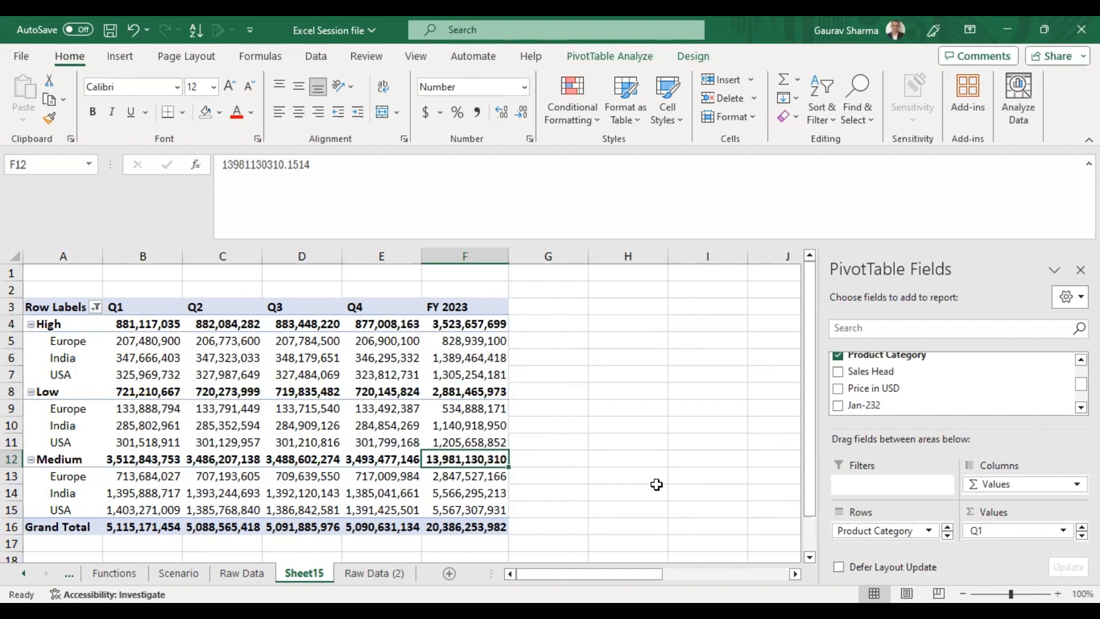
# Move Region back above Product Category in the pivot row fields.
pyautogui.click(947, 535)
pyautogui.moveTo(881, 535); pyautogui.dragTo(868, 528)
pyautogui.click(671, 404)
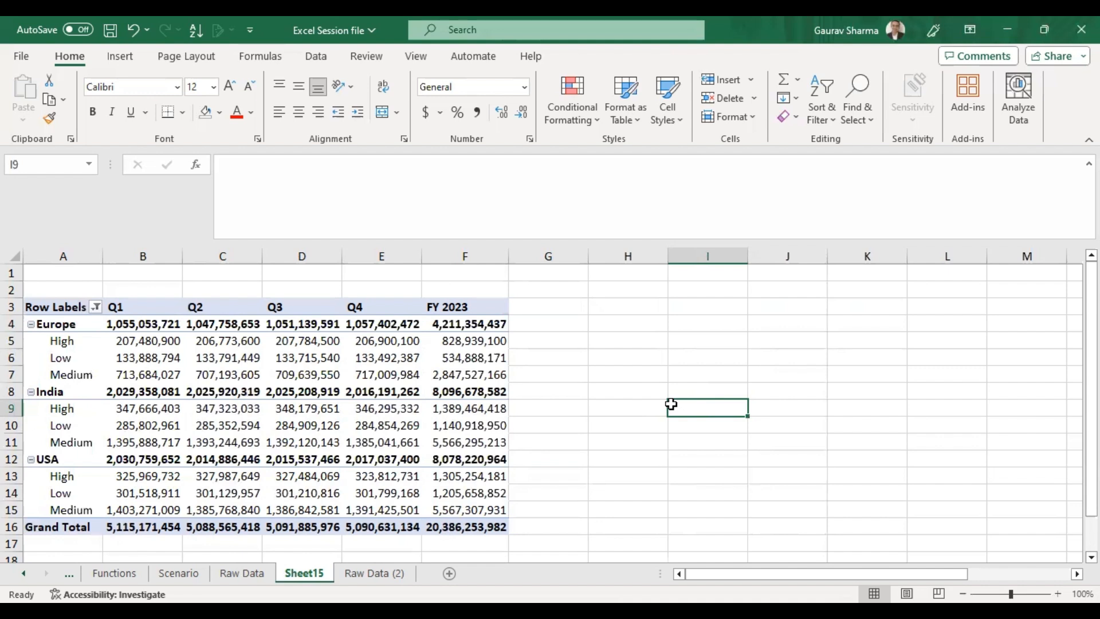
# Browse the quarterly pivot values cell by cell and try editing the Europe High Q4 value.
pyautogui.click(372, 358)
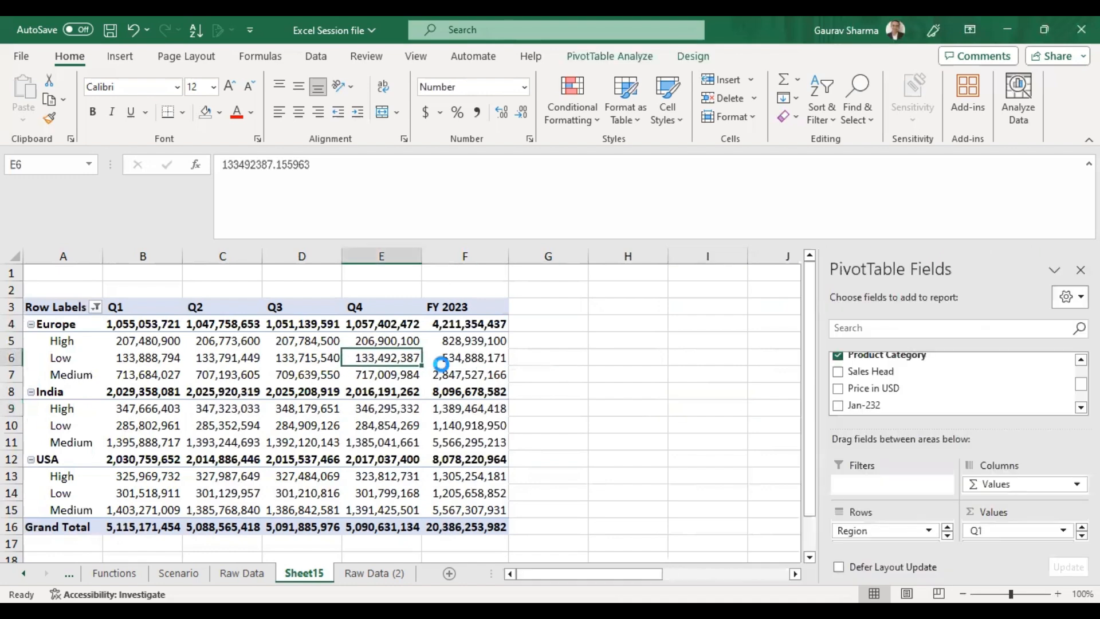
pyautogui.press('F2')
pyautogui.press('Escape')
pyautogui.press('Left')
pyautogui.press('Left')
pyautogui.press('Left')
pyautogui.press('Right')
pyautogui.press('Right')
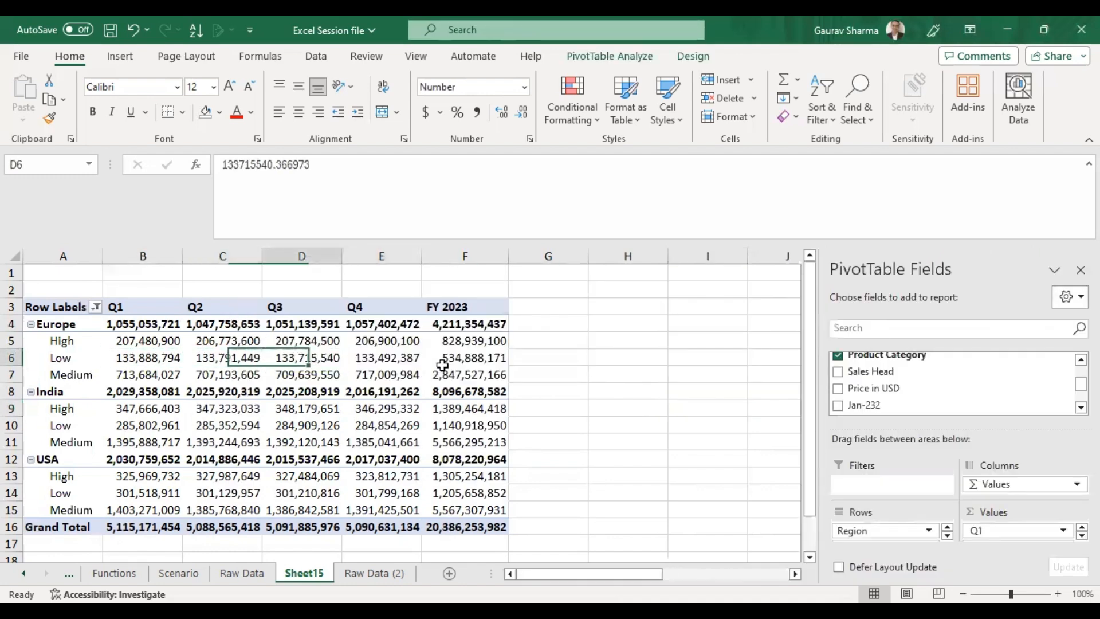
pyautogui.press('Right')
pyautogui.press('Up')
pyautogui.press('Up')
pyautogui.press('Down')
pyautogui.press('Down')
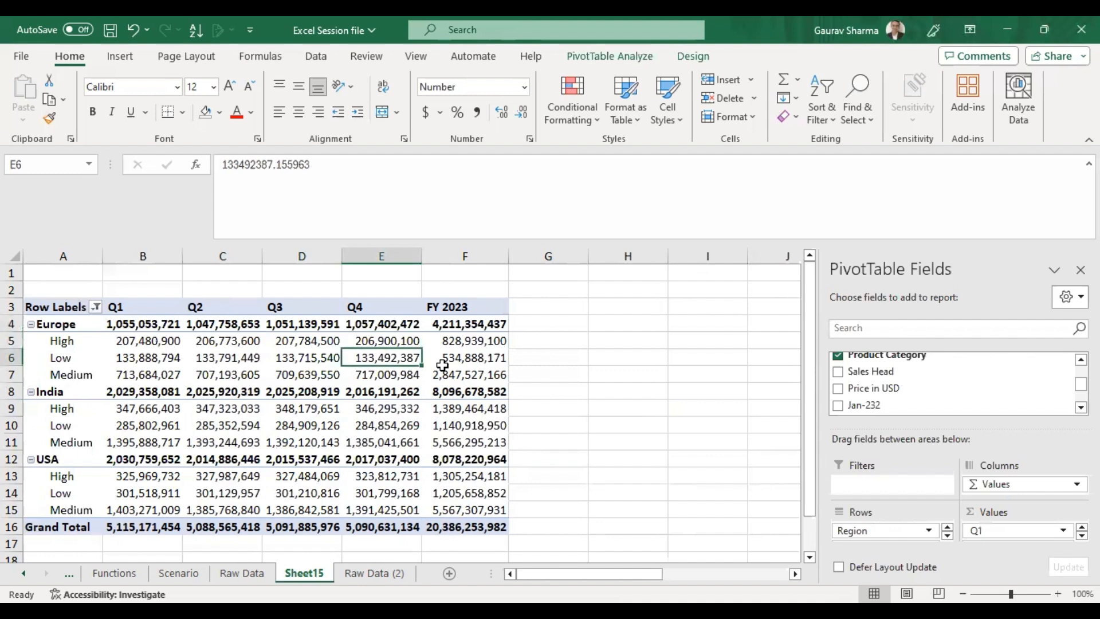
pyautogui.press('Left')
pyautogui.press('Up')
pyautogui.press('Left')
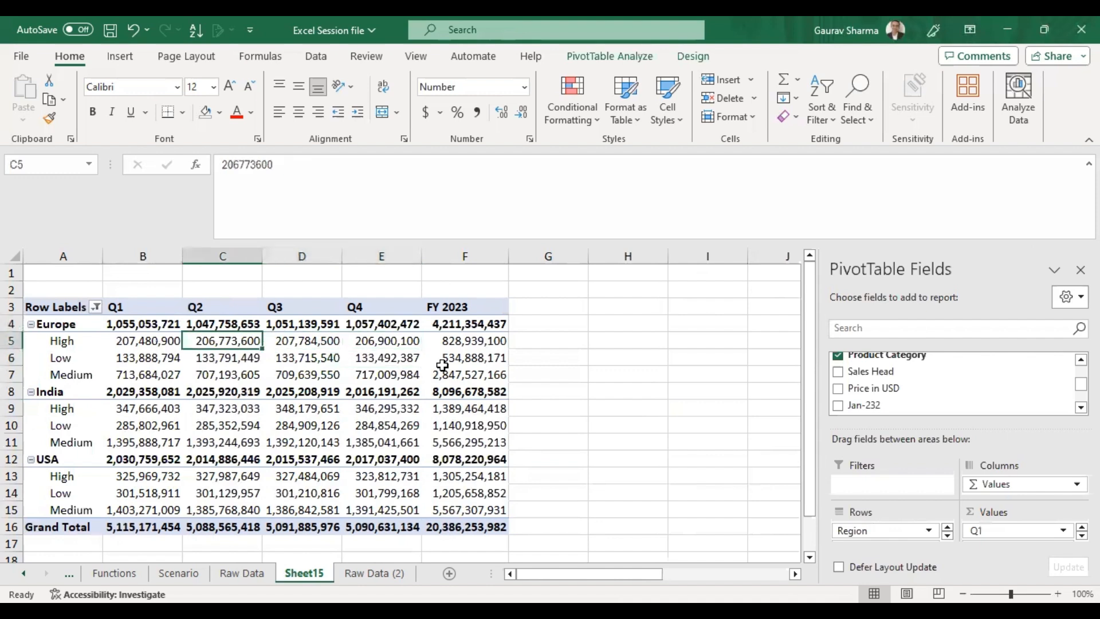
pyautogui.press('Right')
pyautogui.press('Right')
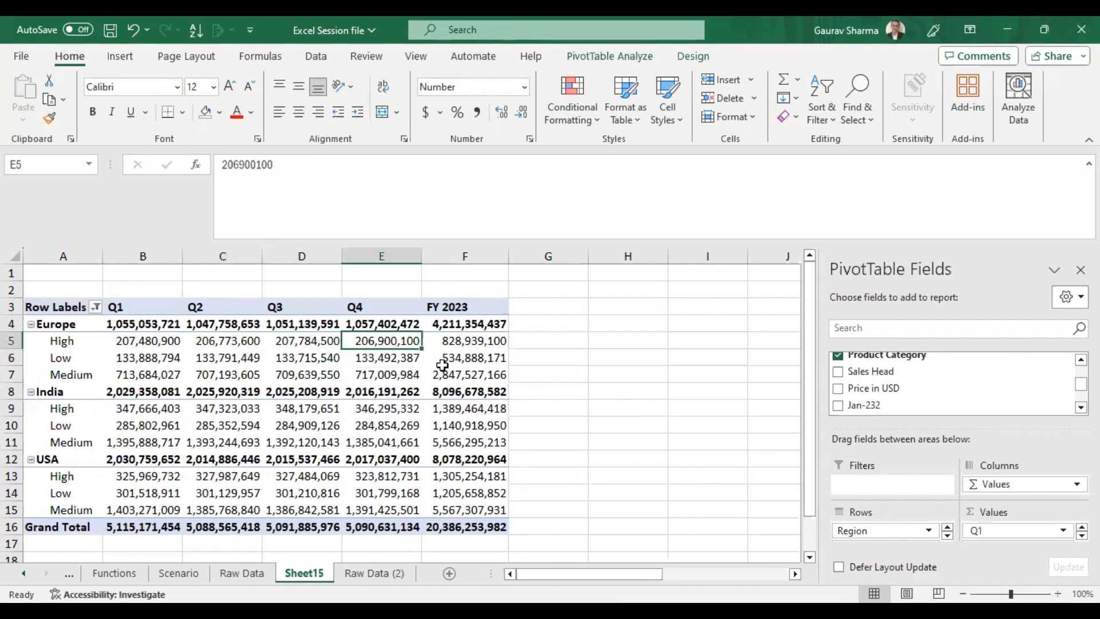
pyautogui.press('F2')
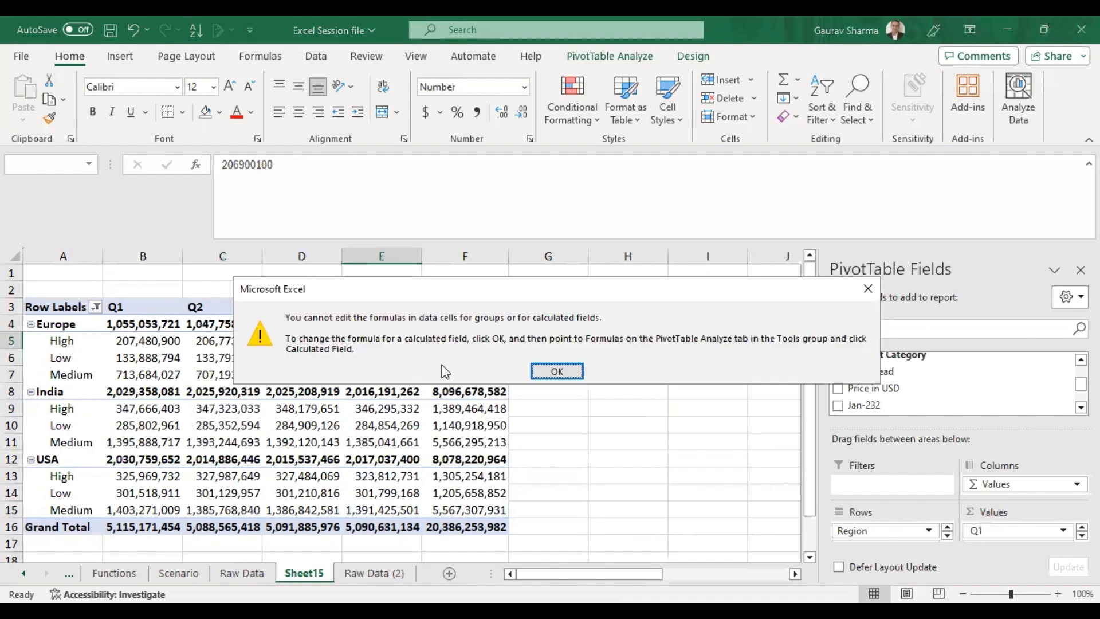
pyautogui.press('Return')
# Enter a formula in G5 subtracting the Europe High Q2 pivot value from Q3 and fill it down the column.
pyautogui.press('Right')
pyautogui.press('Right')
pyautogui.write('=')
pyautogui.press('Left')
pyautogui.press('Left')
pyautogui.press('Left')
pyautogui.write('-')
pyautogui.press('Left')
pyautogui.press('Left')
pyautogui.press('Left')
pyautogui.press('Left')
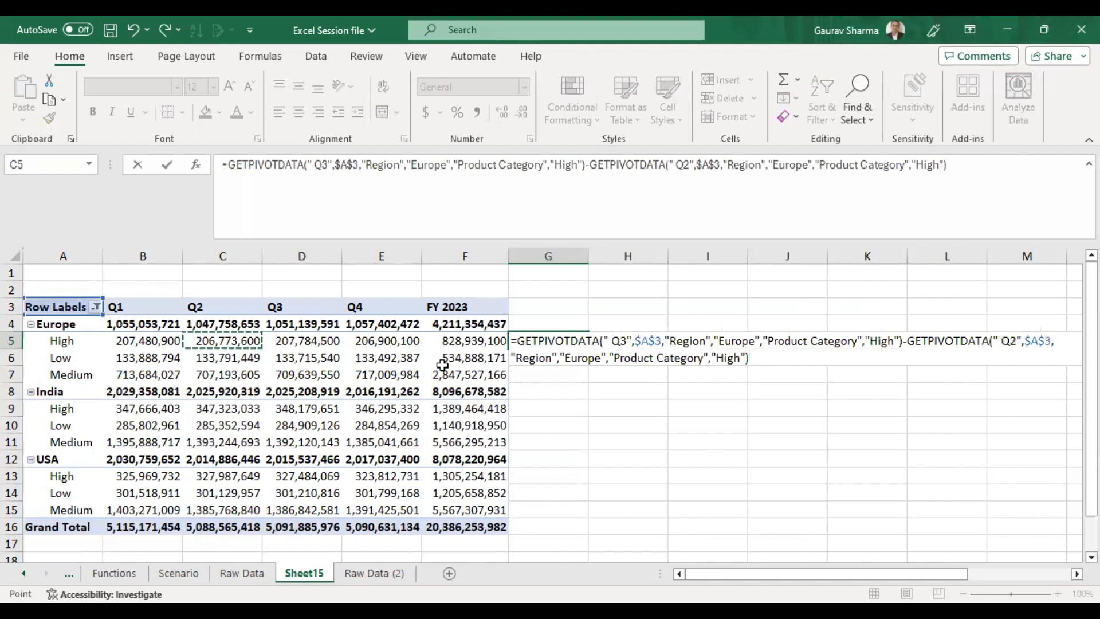
pyautogui.press('Return')
pyautogui.hotkey('shift', 'Down')
pyautogui.hotkey('shift', 'Down')
pyautogui.hotkey('shift', 'Down')
pyautogui.hotkey('shift', 'Down')
pyautogui.hotkey('ctrl', 'd')
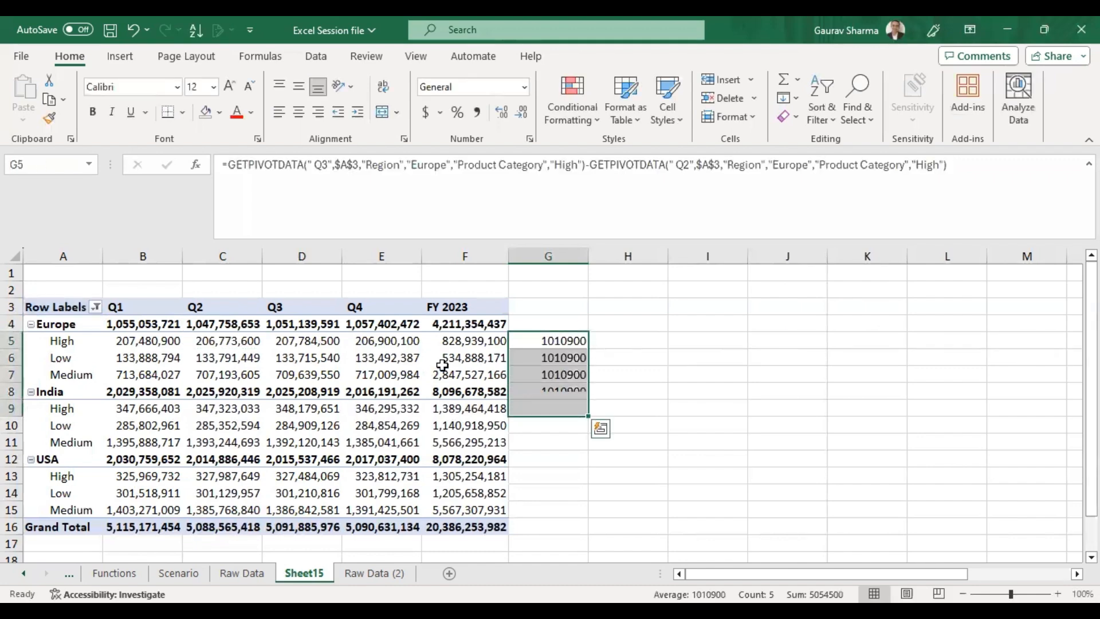
# Clear the formulas from G5 to G9.
pyautogui.press('Down')
pyautogui.press('Up')
pyautogui.hotkey('shift', 'Down')
pyautogui.hotkey('shift', 'Down')
pyautogui.hotkey('shift', 'Down')
pyautogui.hotkey('shift', 'Down')
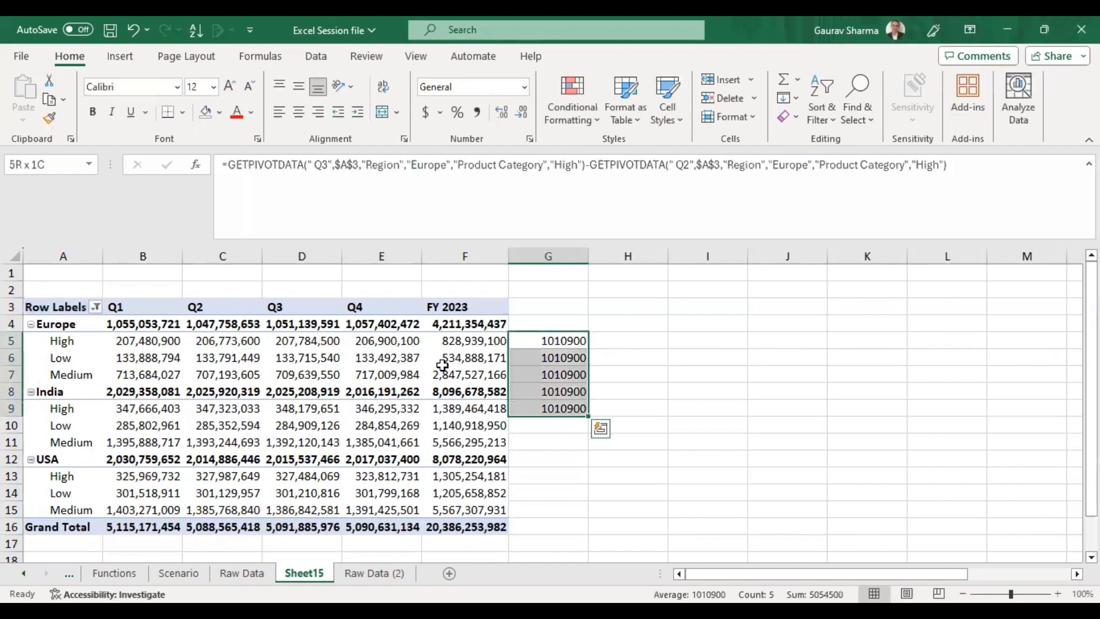
pyautogui.press('Delete')
# Drill into the FY 2023 grand total to list its source records on a new sheet.
pyautogui.press('Left')
pyautogui.press('Left')
pyautogui.press('Left')
pyautogui.press('Left')
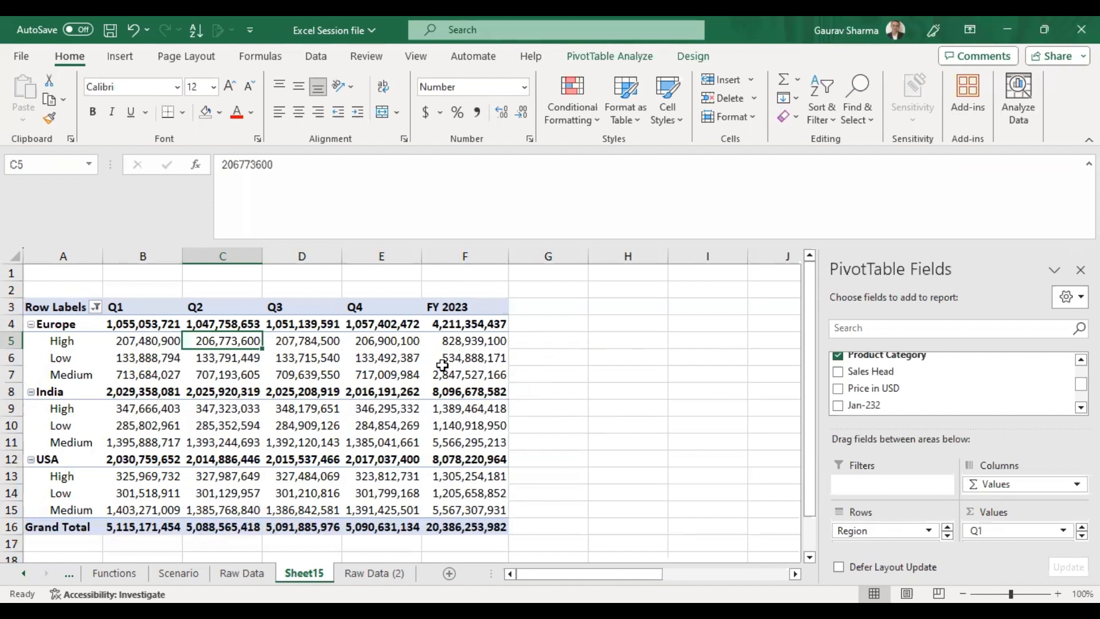
pyautogui.click(475, 525)
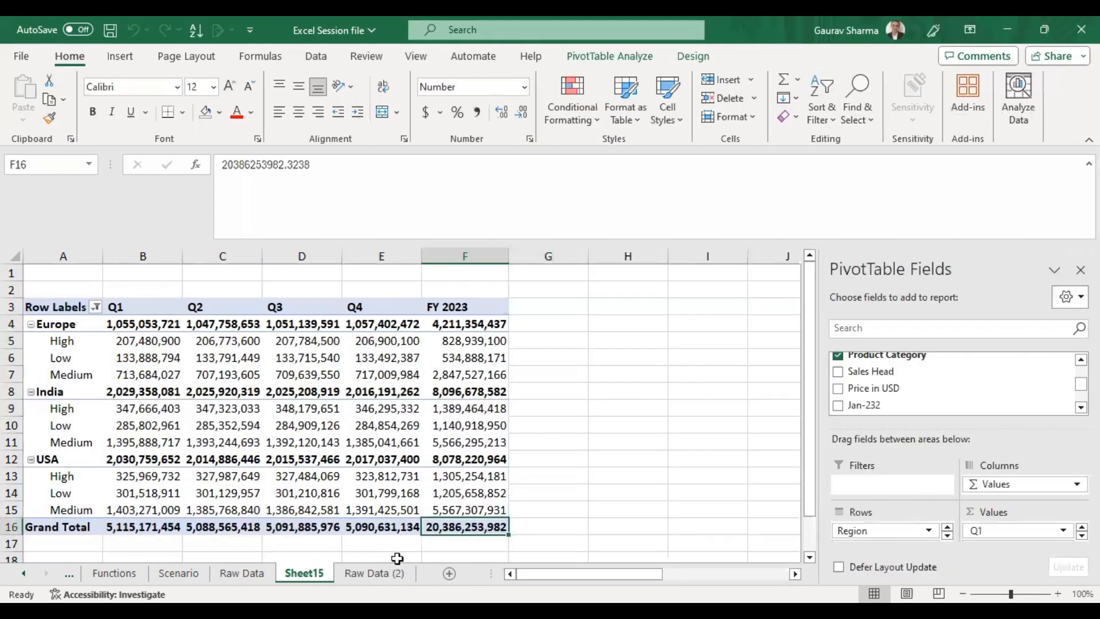
# Remove the drill-down sheet and return to the pivot on Sheet15.
pyautogui.click(395, 558)
pyautogui.click(375, 573)
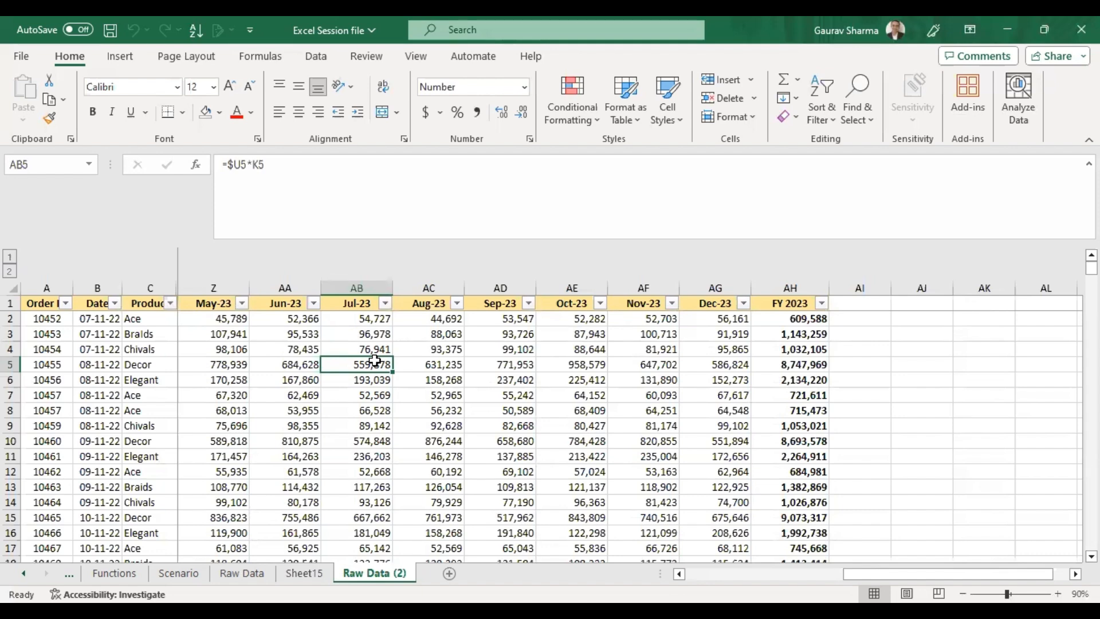
pyautogui.click(304, 572)
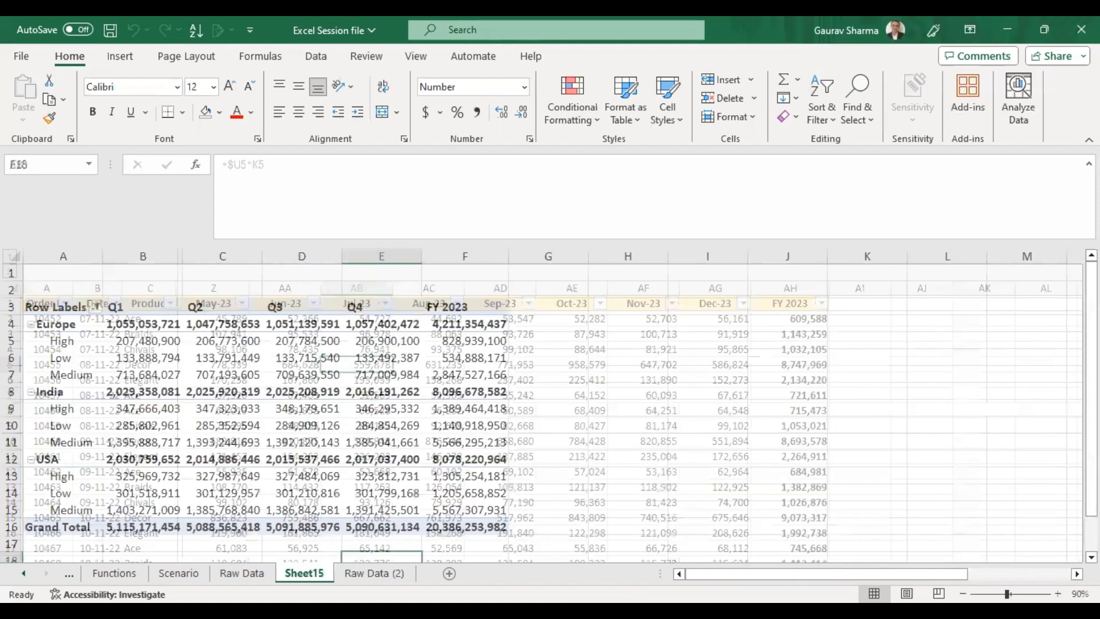
pyautogui.click(665, 410)
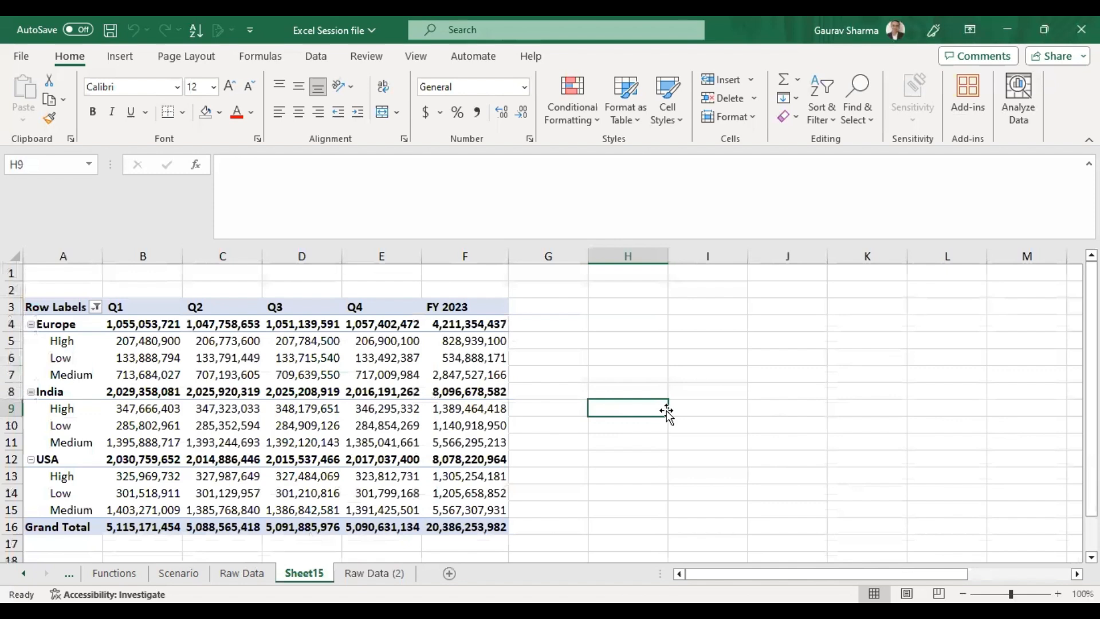